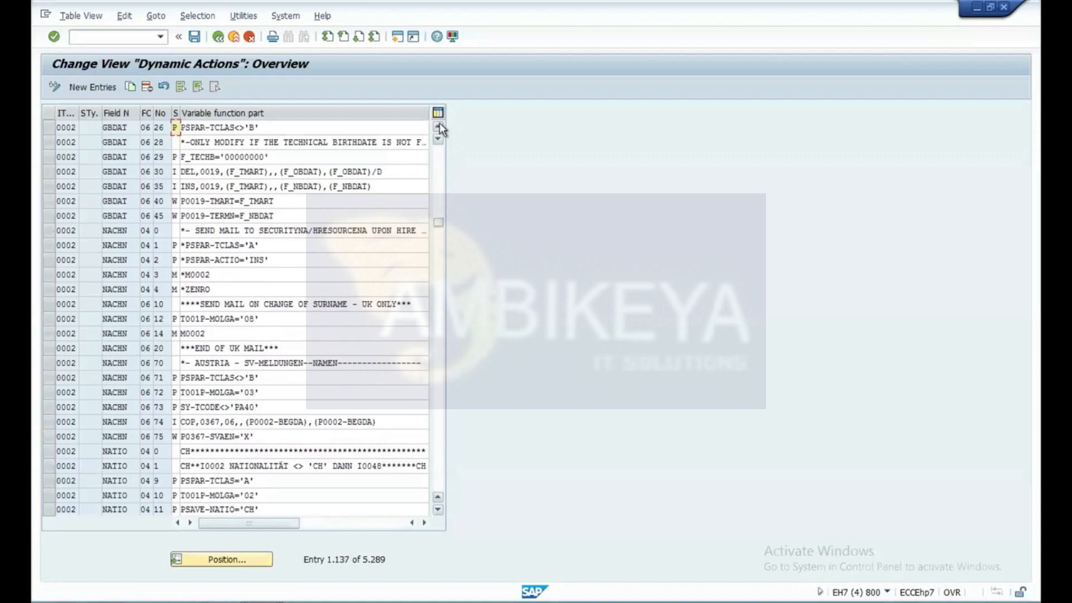
# Find the infotype 0002 FAMST dynamic action with function part TP001-MOLGA="40"/X and mark its row.
pyautogui.click(439, 126)
pyautogui.click(439, 126)
pyautogui.click(439, 127)
pyautogui.click(439, 126)
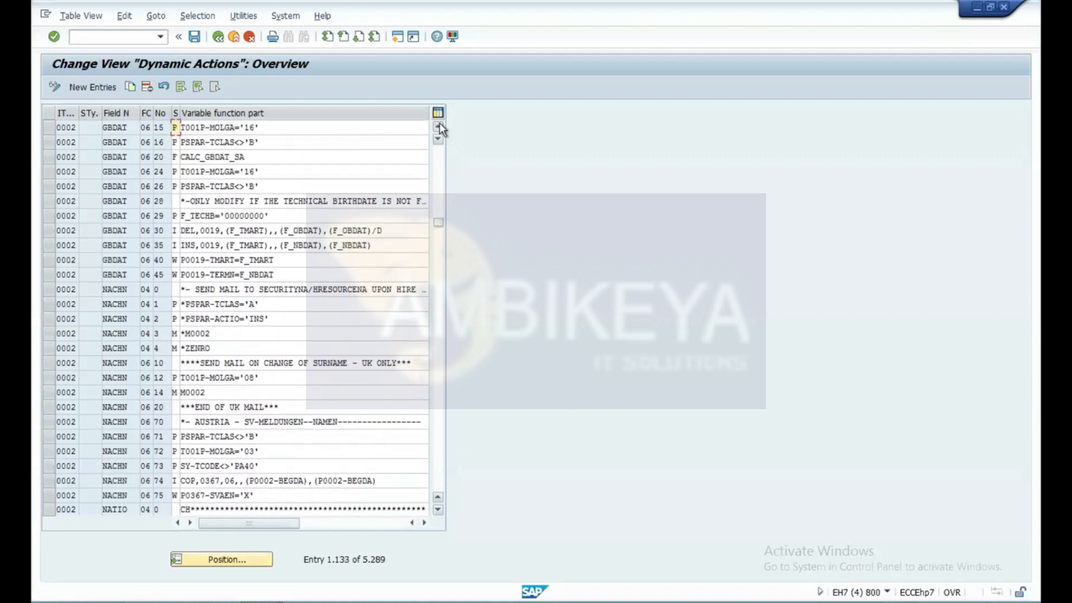
pyautogui.click(439, 126)
pyautogui.click(439, 127)
pyautogui.click(439, 126)
pyautogui.click(439, 126)
pyautogui.click(439, 126)
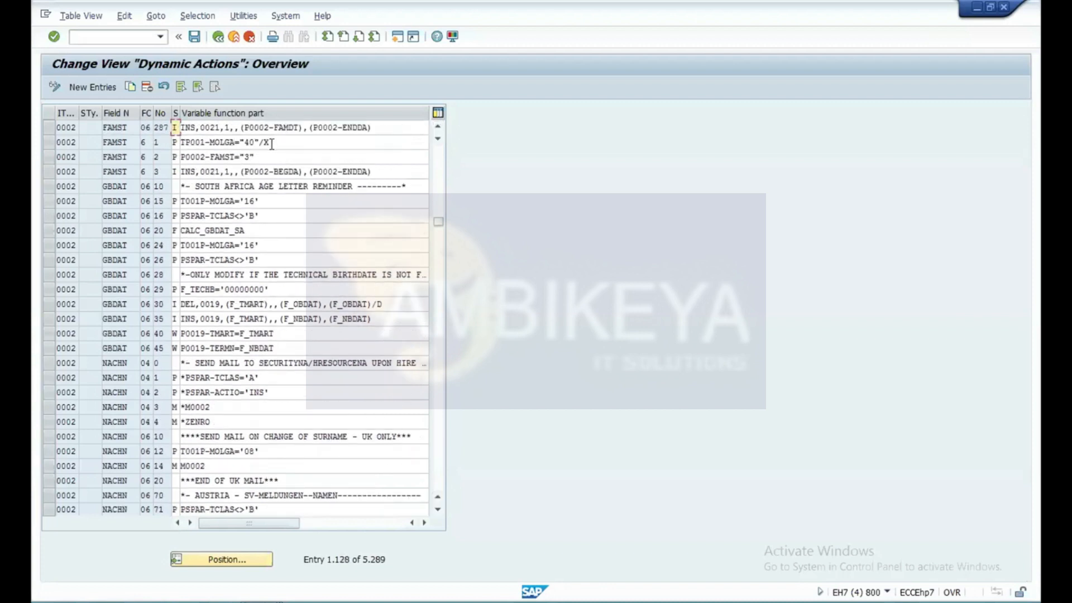
pyautogui.click(49, 140)
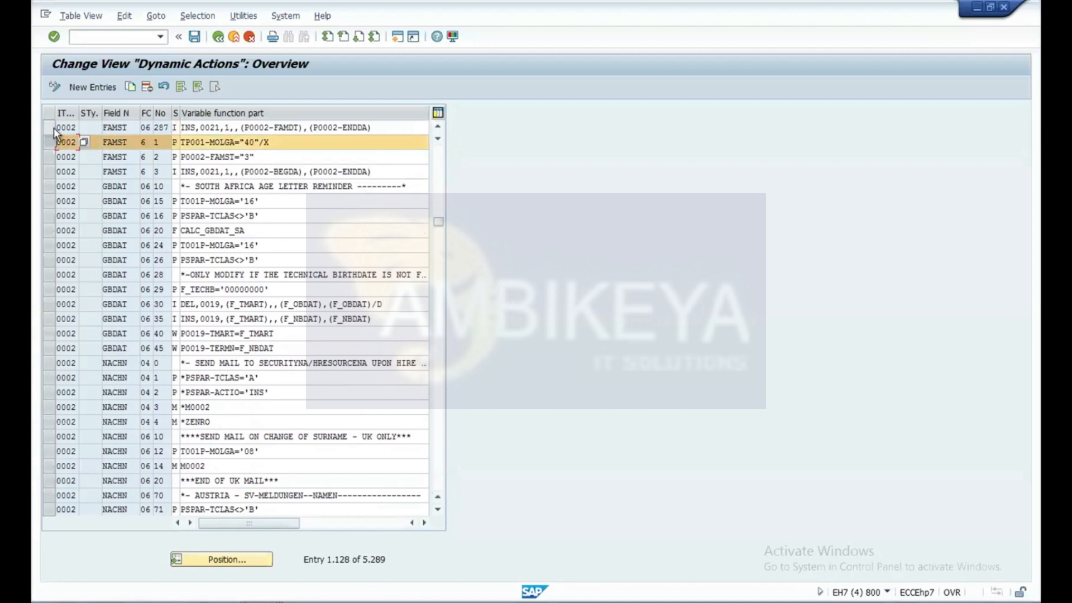
# Examine the FAMST dynamic actions above and below the TP001-MOLGA="40"/X row, keeping that row marked.
pyautogui.click(438, 128)
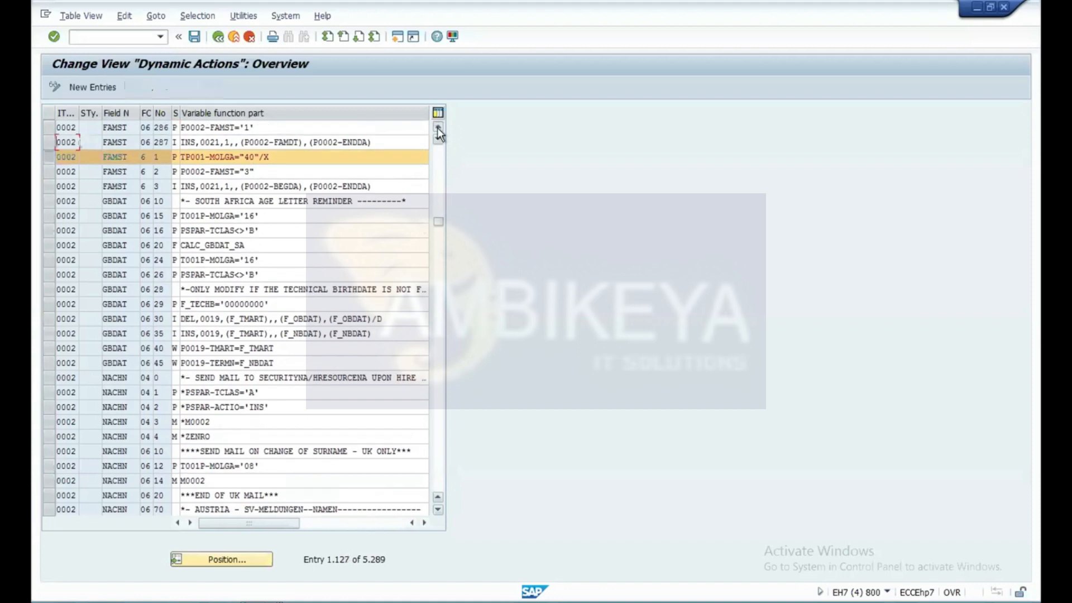
pyautogui.click(438, 128)
pyautogui.click(437, 127)
pyautogui.click(438, 127)
pyautogui.click(437, 127)
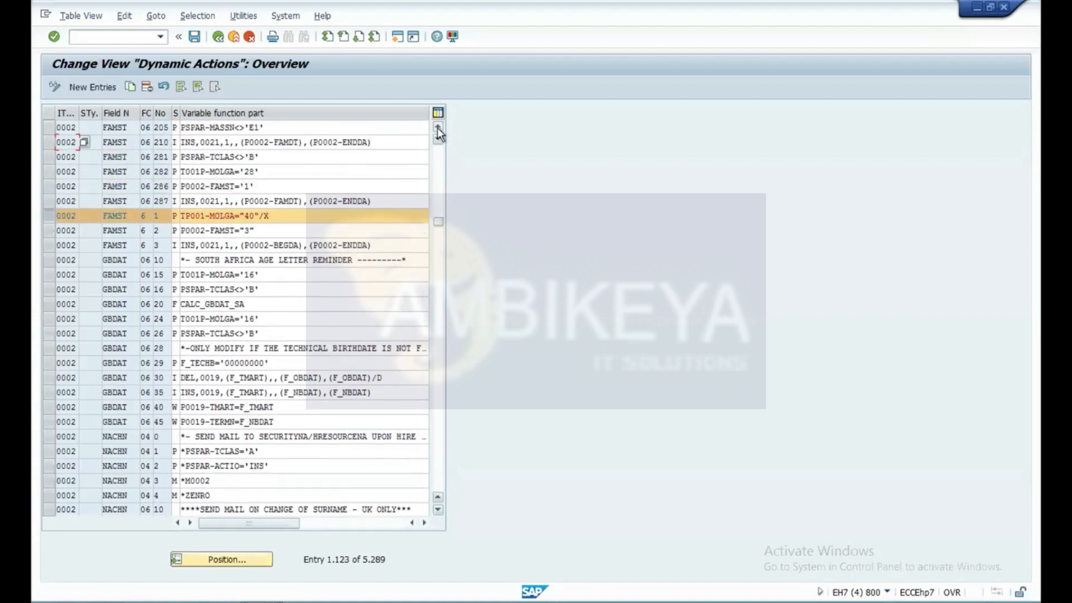
pyautogui.click(437, 127)
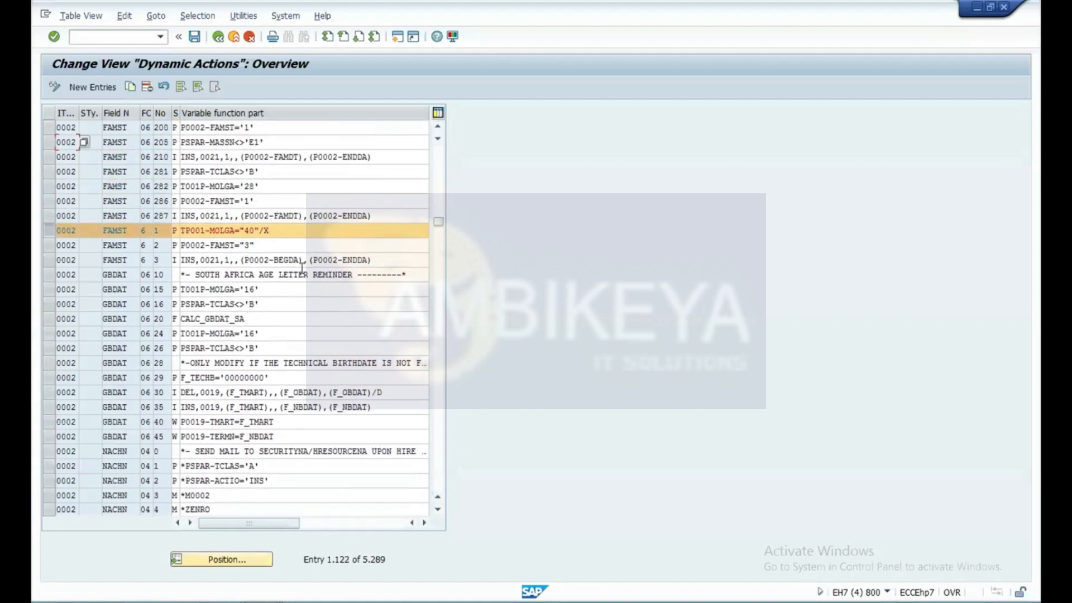
pyautogui.click(48, 229)
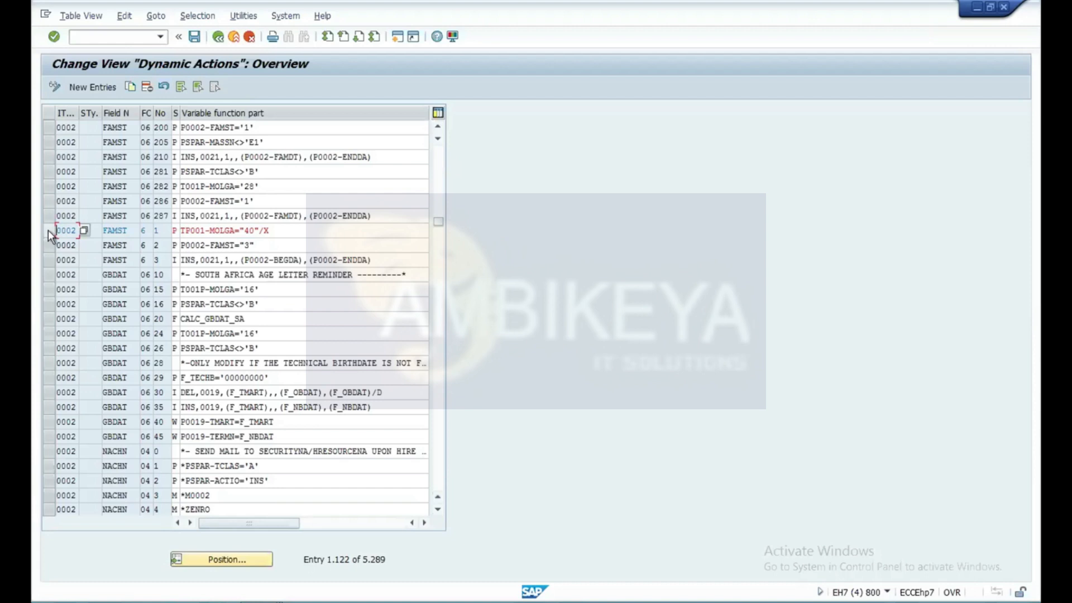
pyautogui.click(120, 232)
pyautogui.click(49, 233)
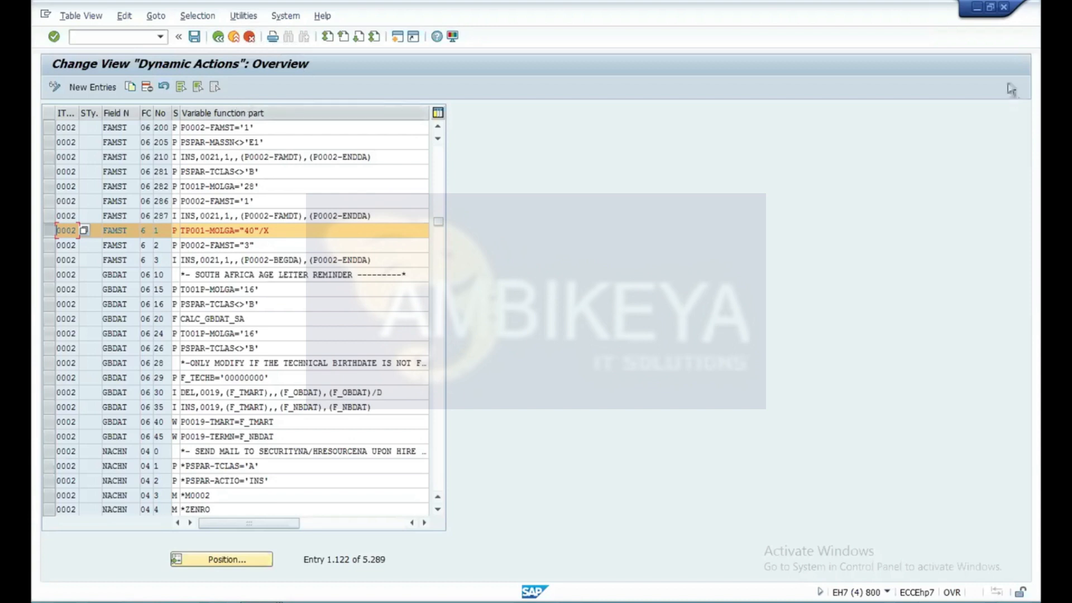
# Close the Dynamic Actions, Dictionary and Display Personal Data sessions and confirm the log-off.
pyautogui.click(990, 7)
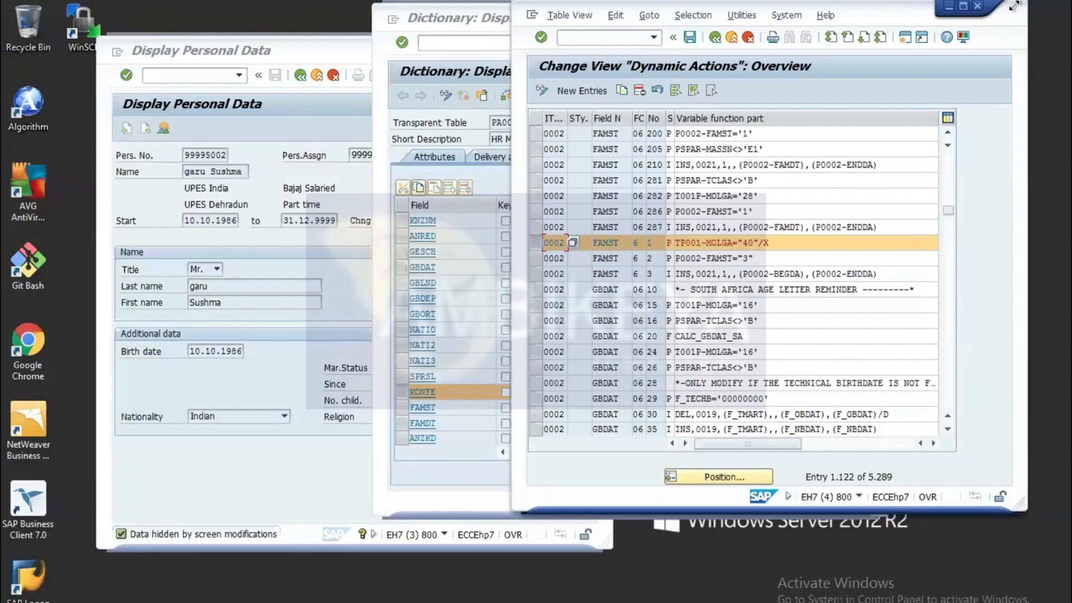
pyautogui.click(979, 8)
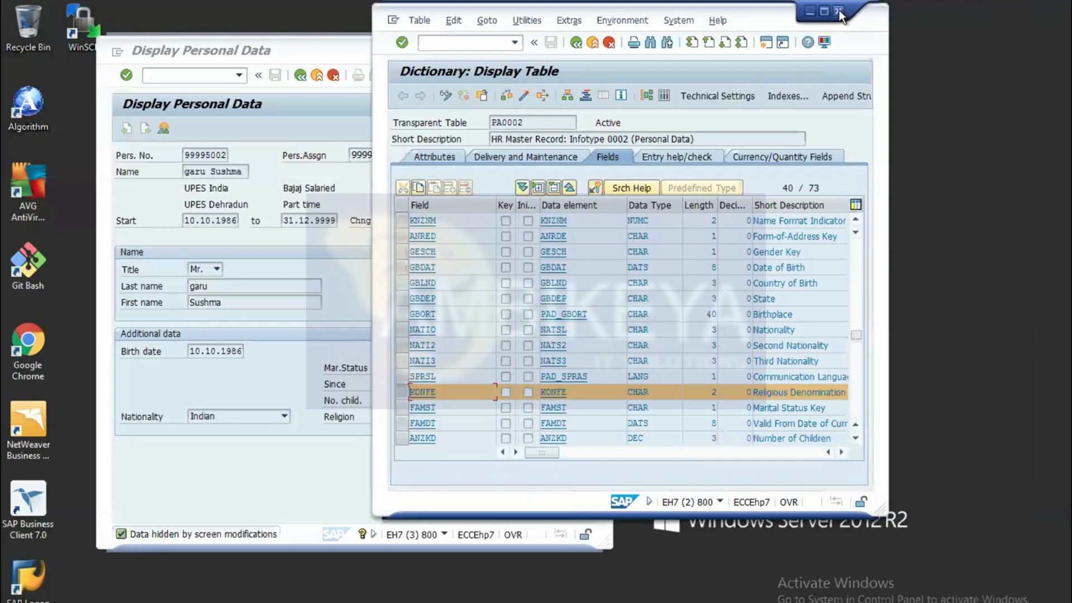
pyautogui.click(839, 12)
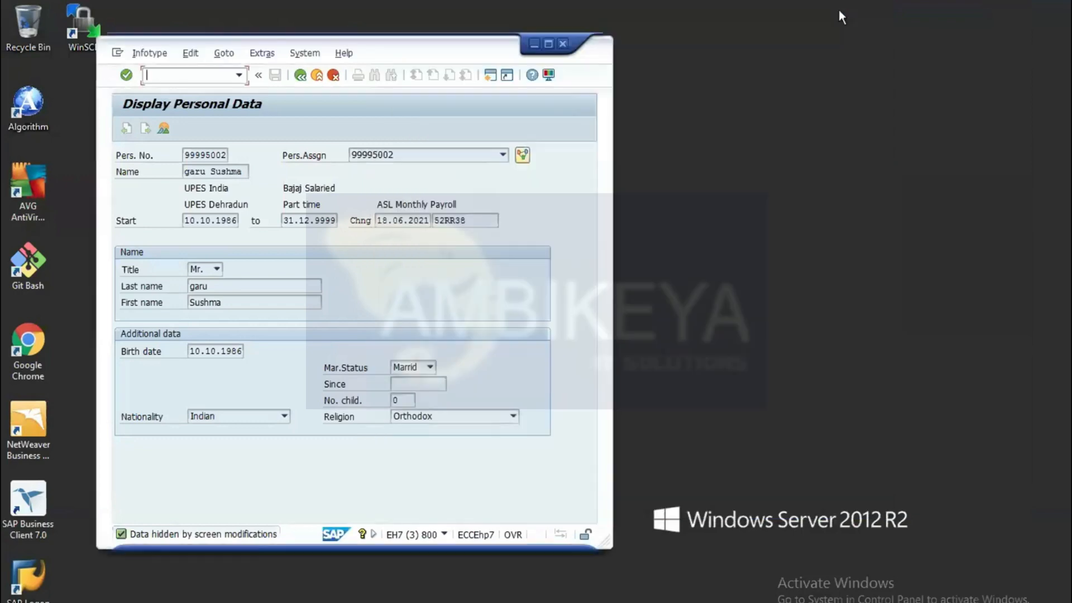
pyautogui.click(562, 46)
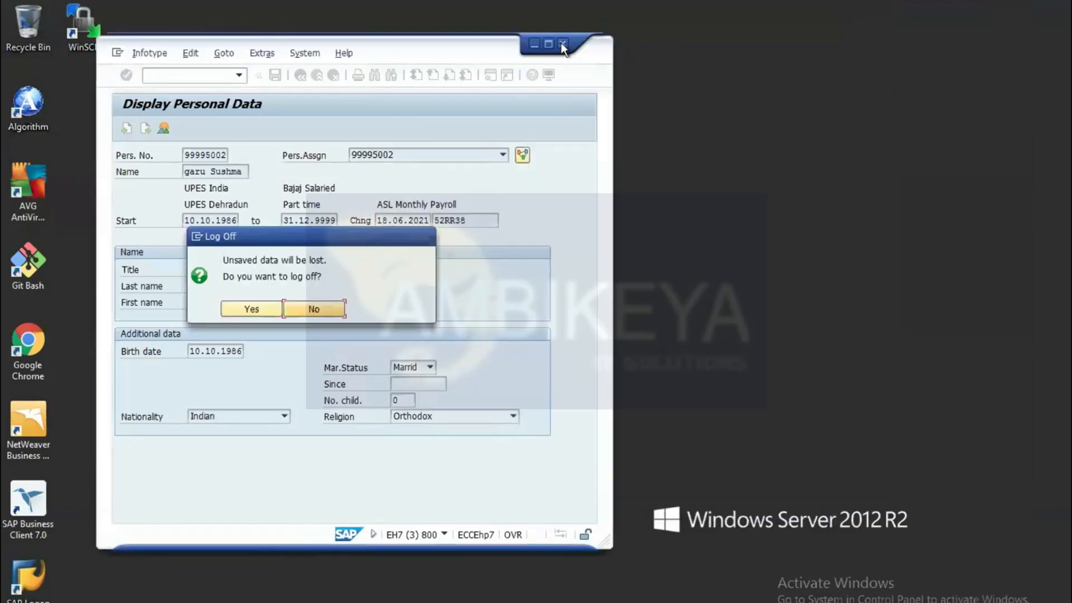
pyautogui.click(267, 310)
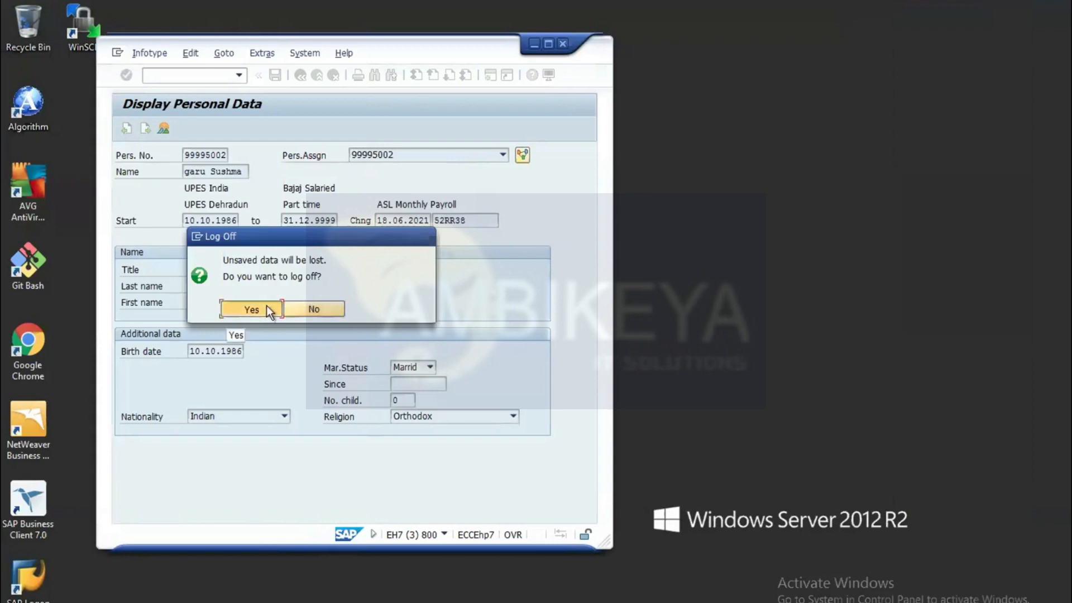
pyautogui.click(269, 310)
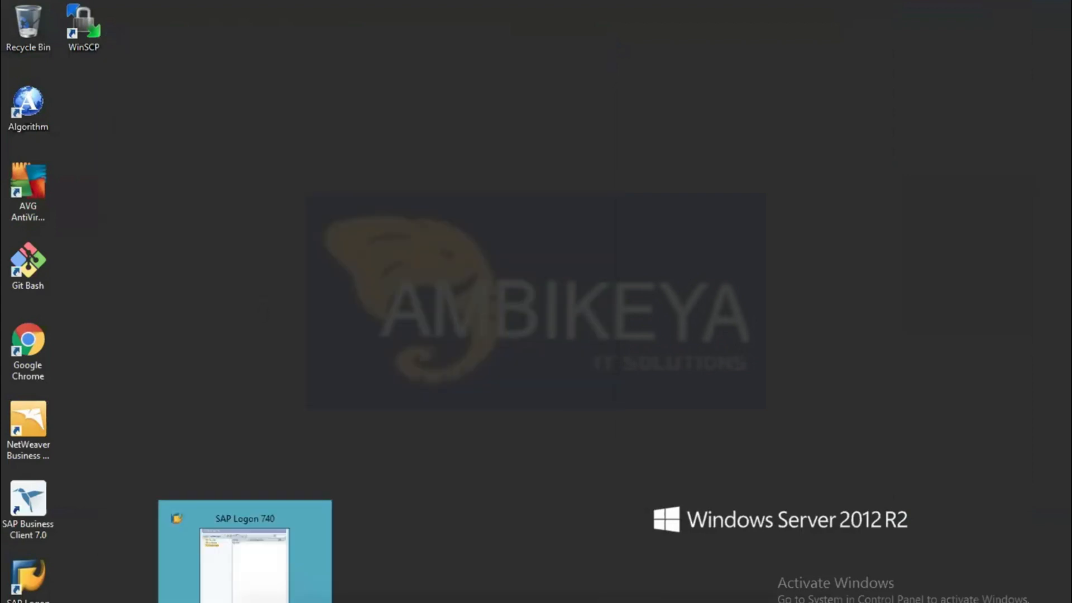
# Bring up SAP Logon, start a logon to the hcm system, and try to log on with the user ID and password.
pyautogui.click(211, 568)
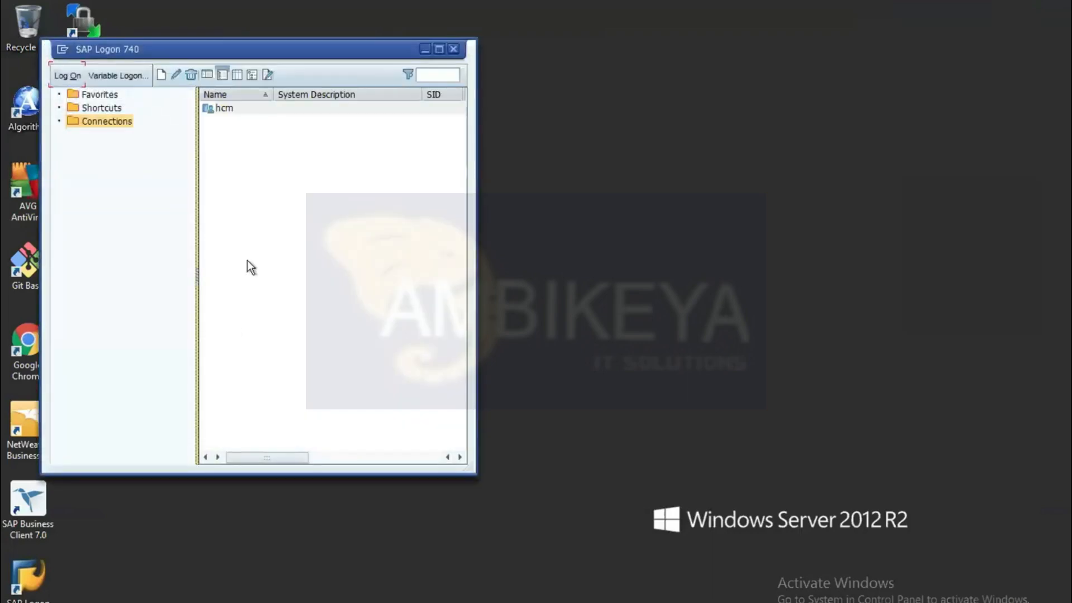
pyautogui.click(68, 76)
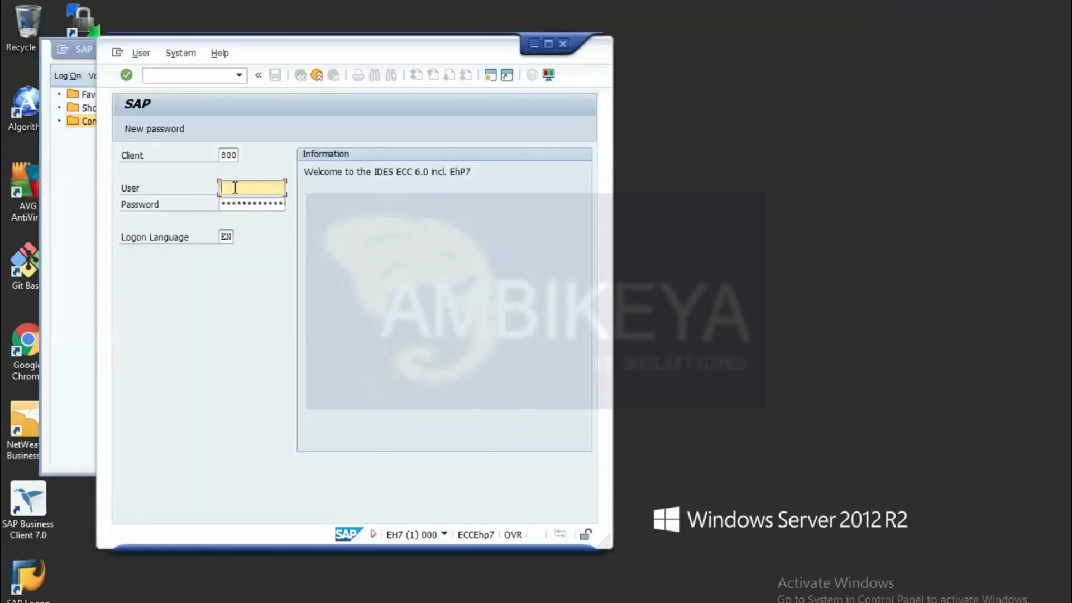
pyautogui.write('52')
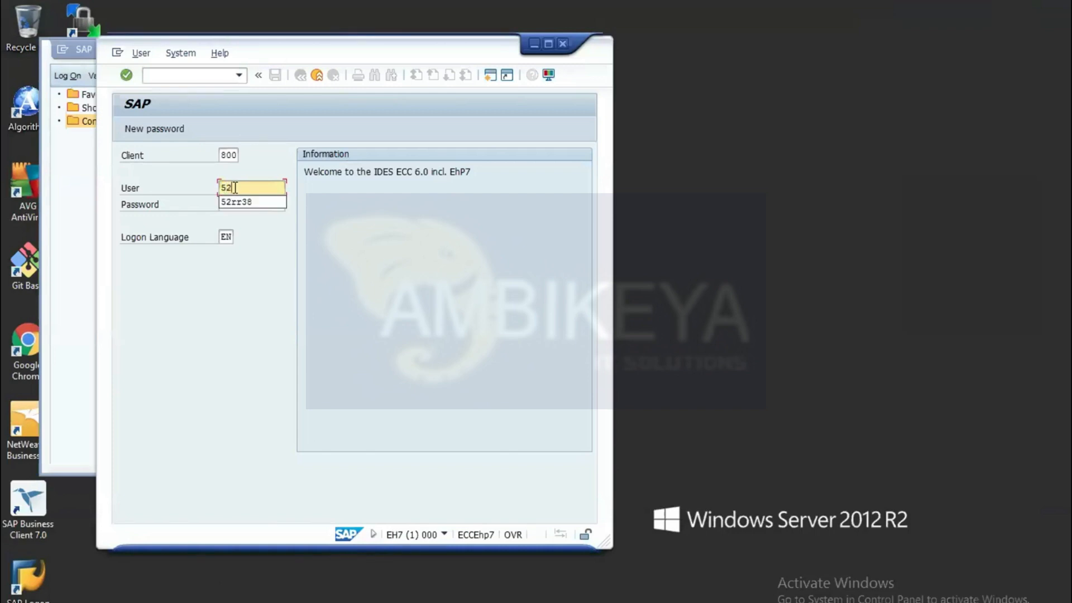
pyautogui.write('rr38')
pyautogui.press('Tab')
pyautogui.write('***')
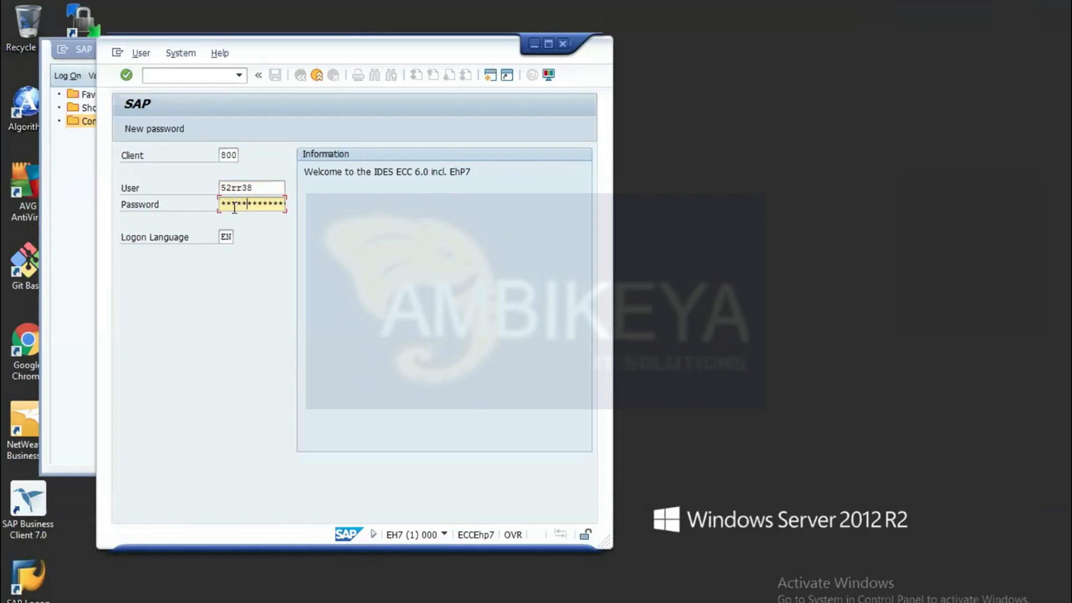
pyautogui.press('Return')
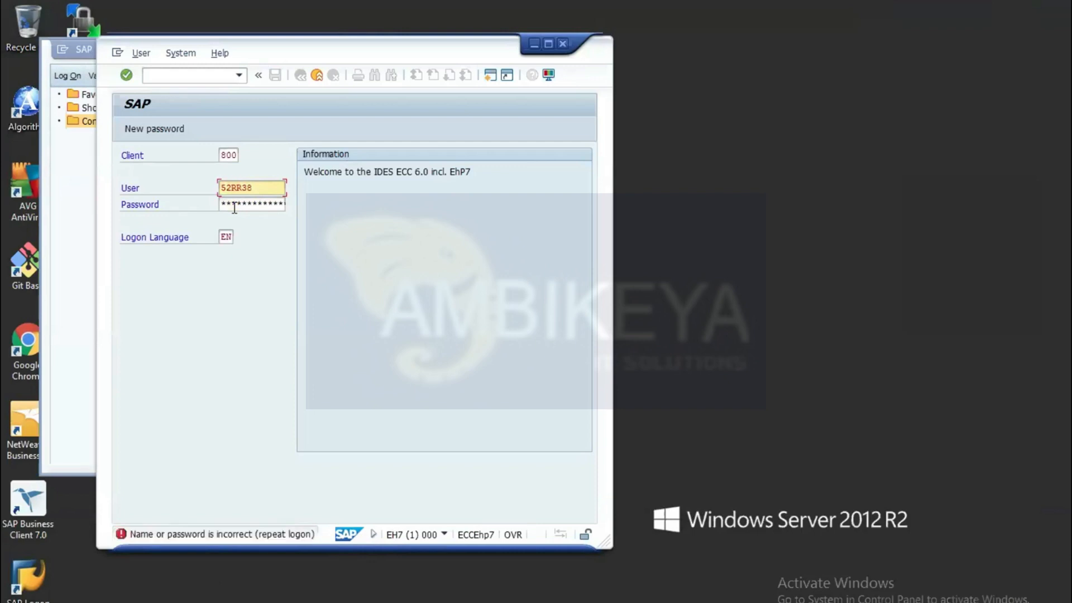
# Re-enter the account password, log on to client 800, and dismiss the logon information dialog.
pyautogui.write('**')
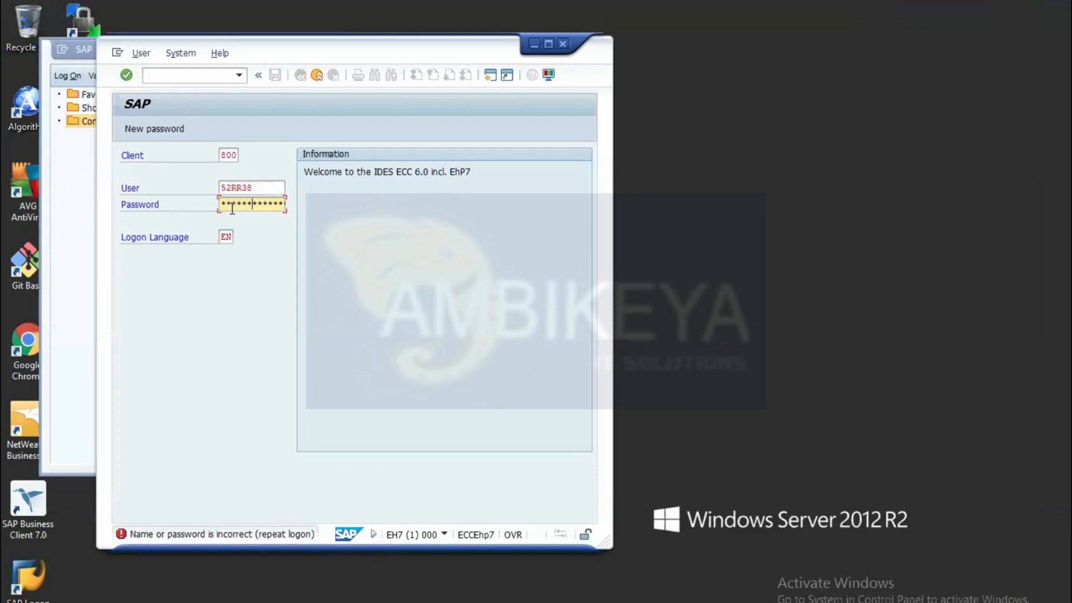
pyautogui.press('Return')
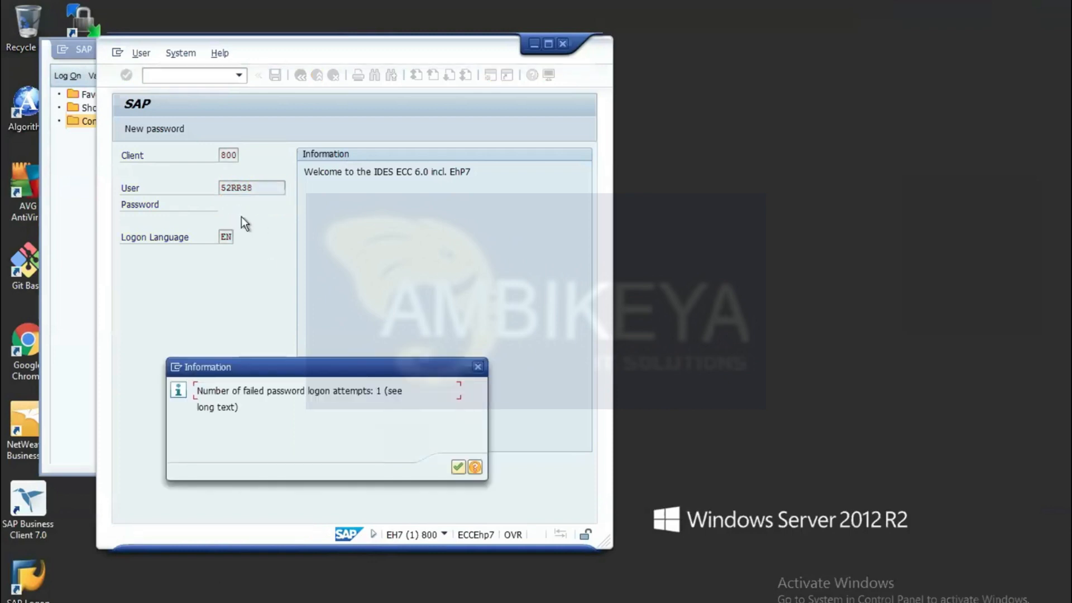
pyautogui.click(459, 467)
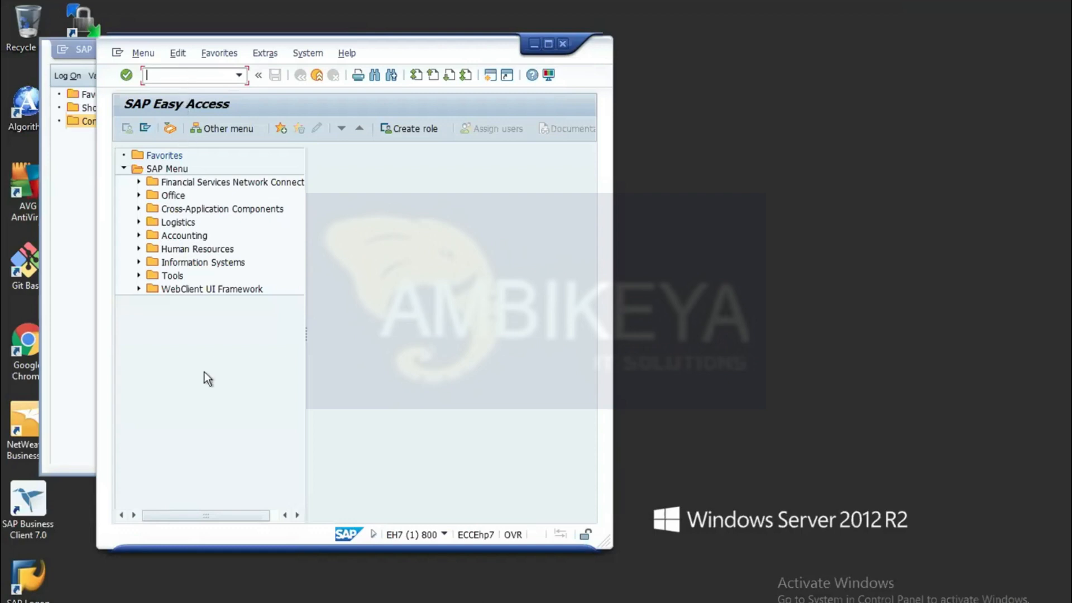
# Maximize the SAP Easy Access window and expand Human Resources, Information System, Reports, Personnel Management down to Administration.
pyautogui.moveTo(725, 602)
pyautogui.click(548, 43)
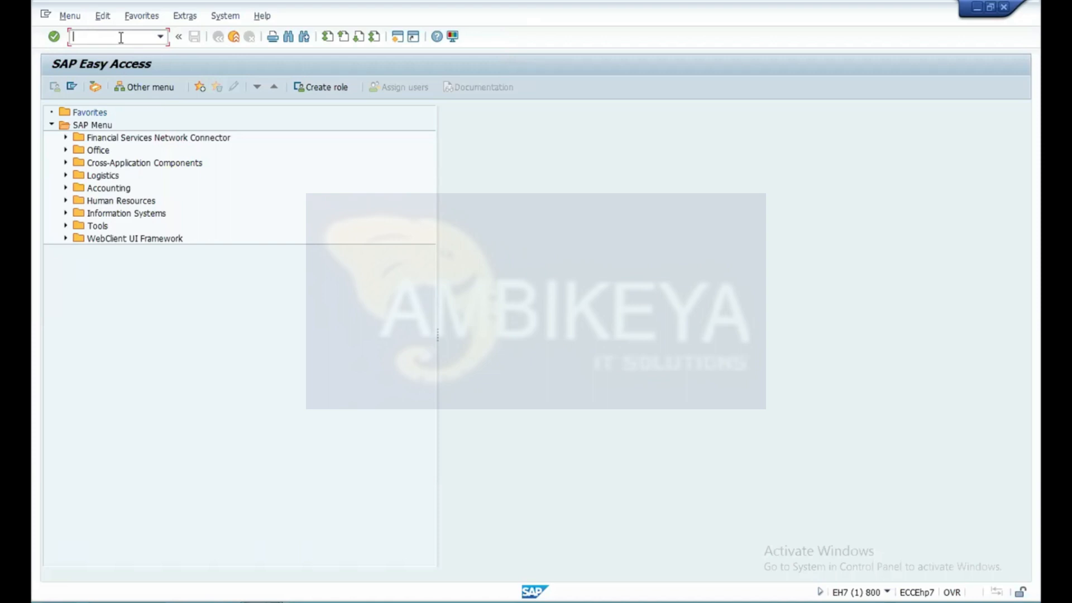
pyautogui.click(66, 201)
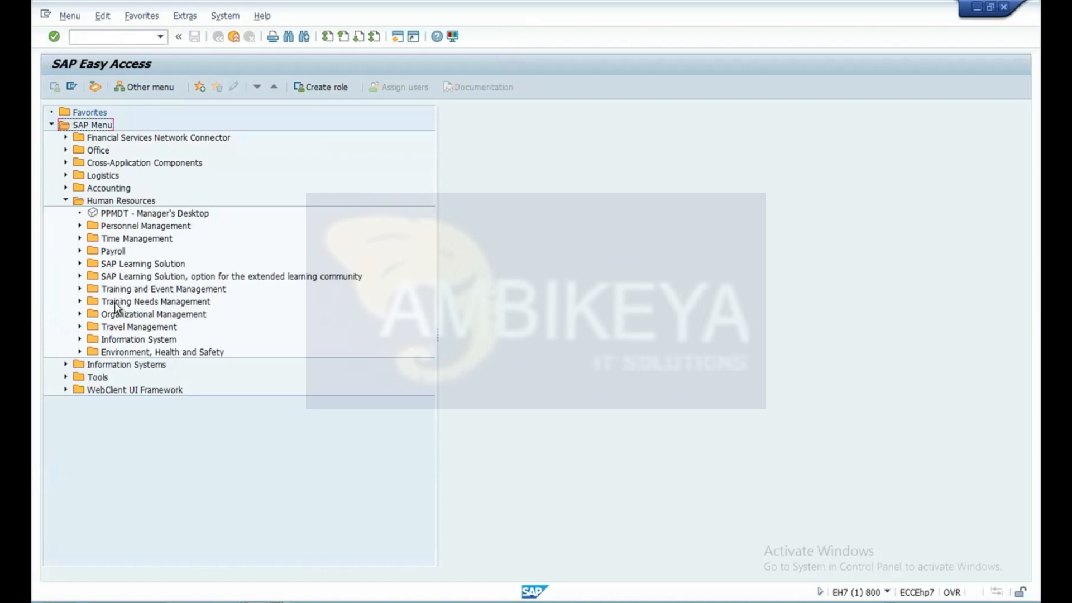
pyautogui.click(80, 340)
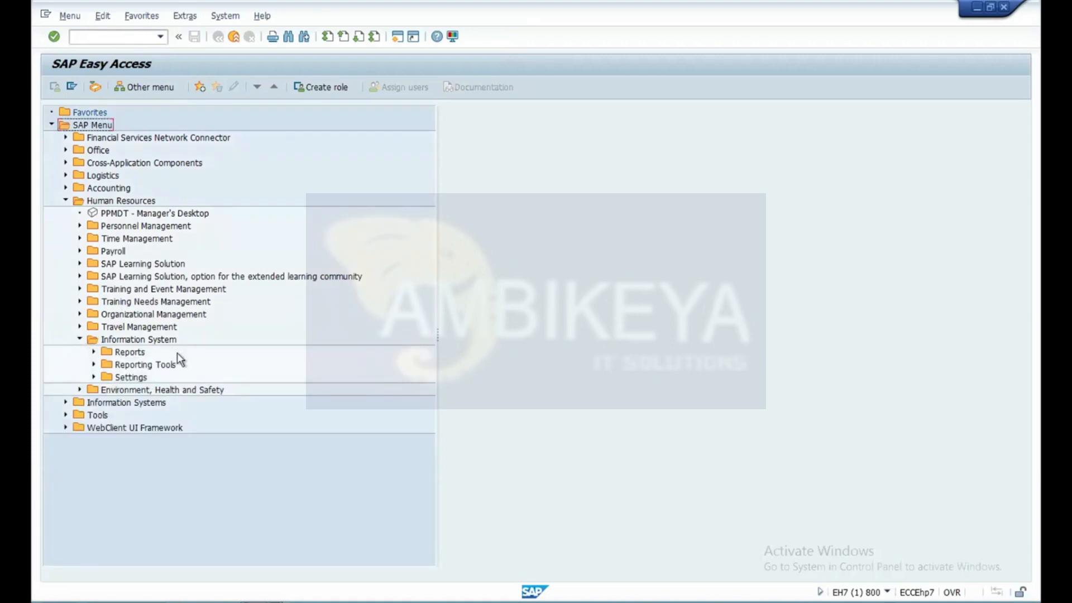
pyautogui.click(94, 352)
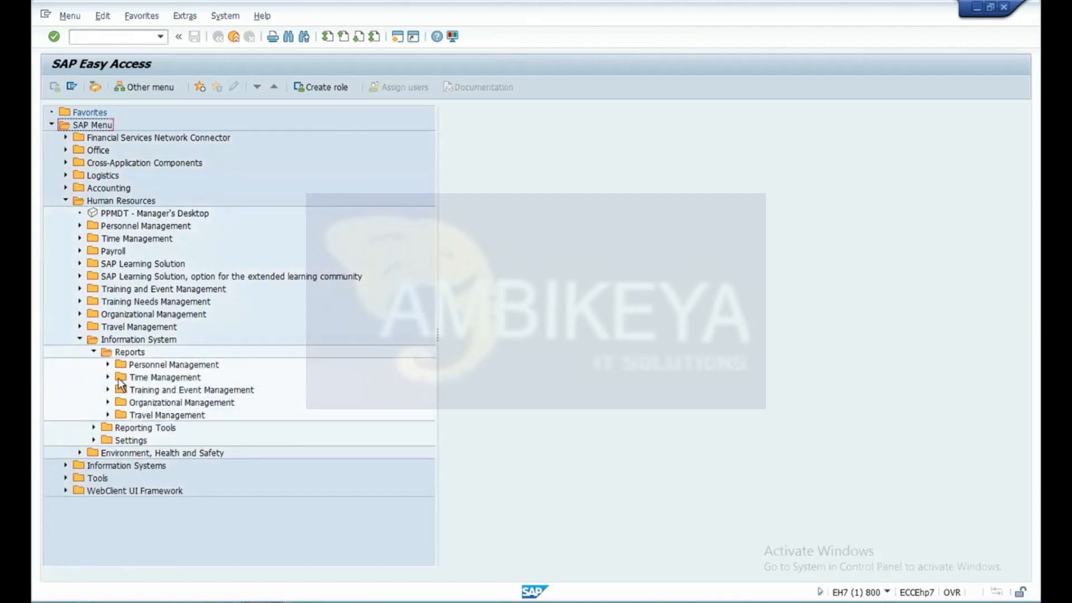
pyautogui.click(108, 365)
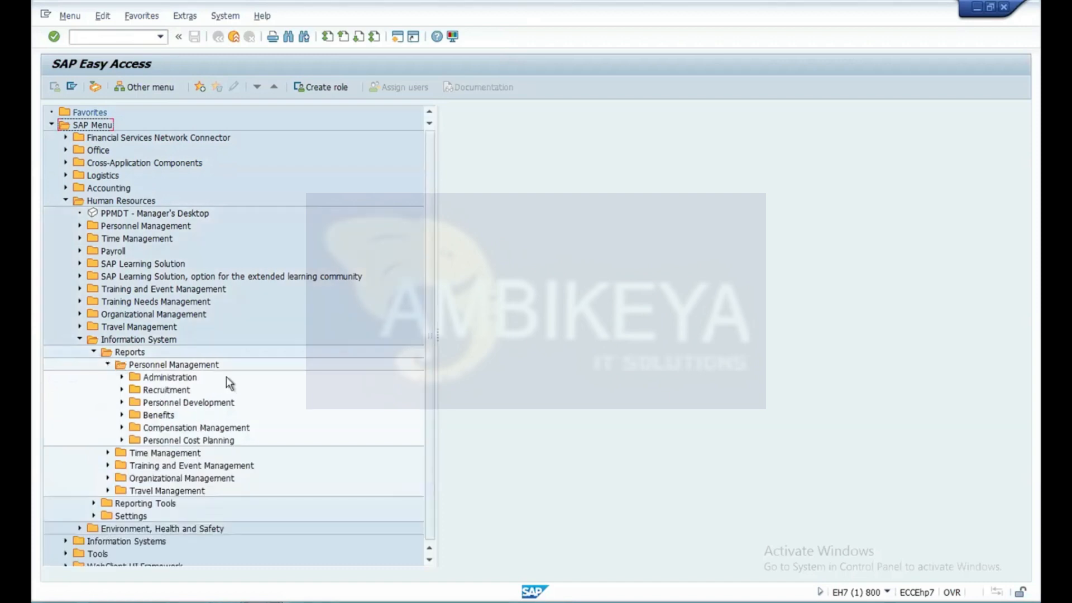
pyautogui.click(122, 378)
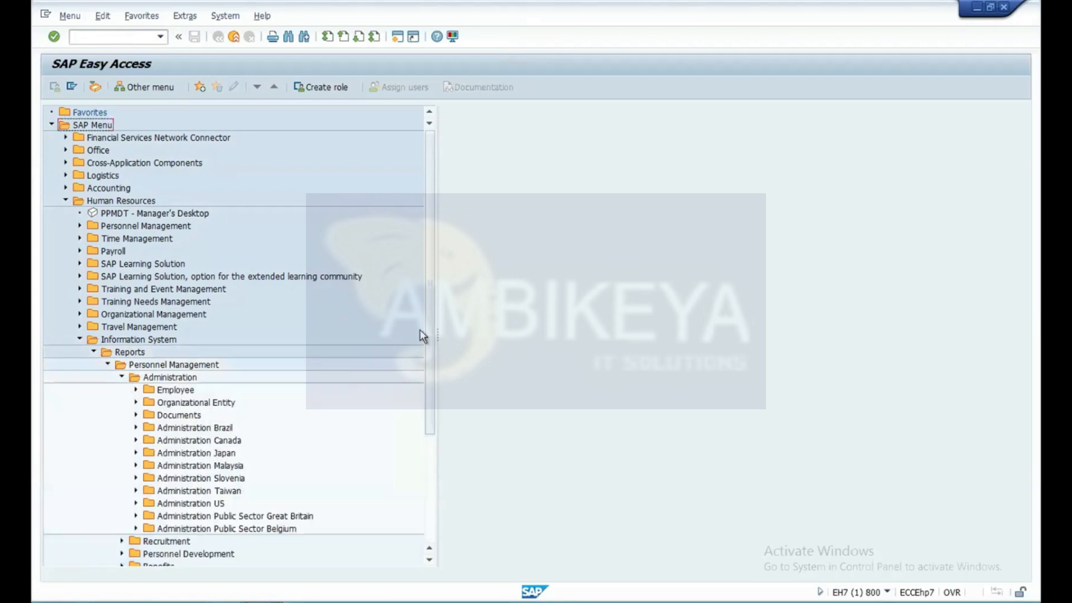
# Expand the Employee folder under Administration and look through its standard reports.
pyautogui.moveTo(429, 330); pyautogui.dragTo(430, 348)
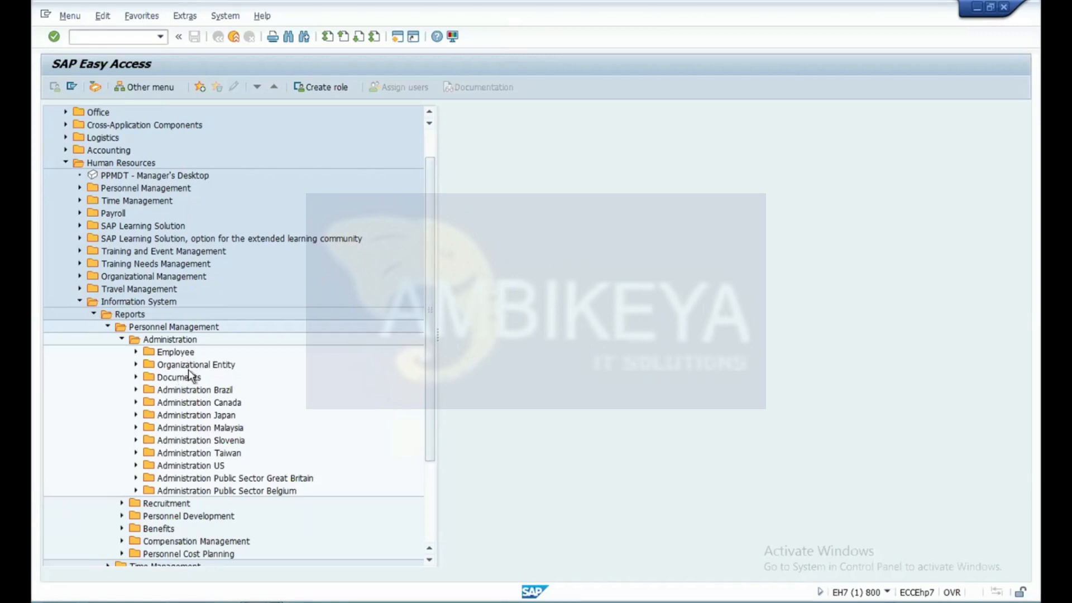
pyautogui.click(136, 352)
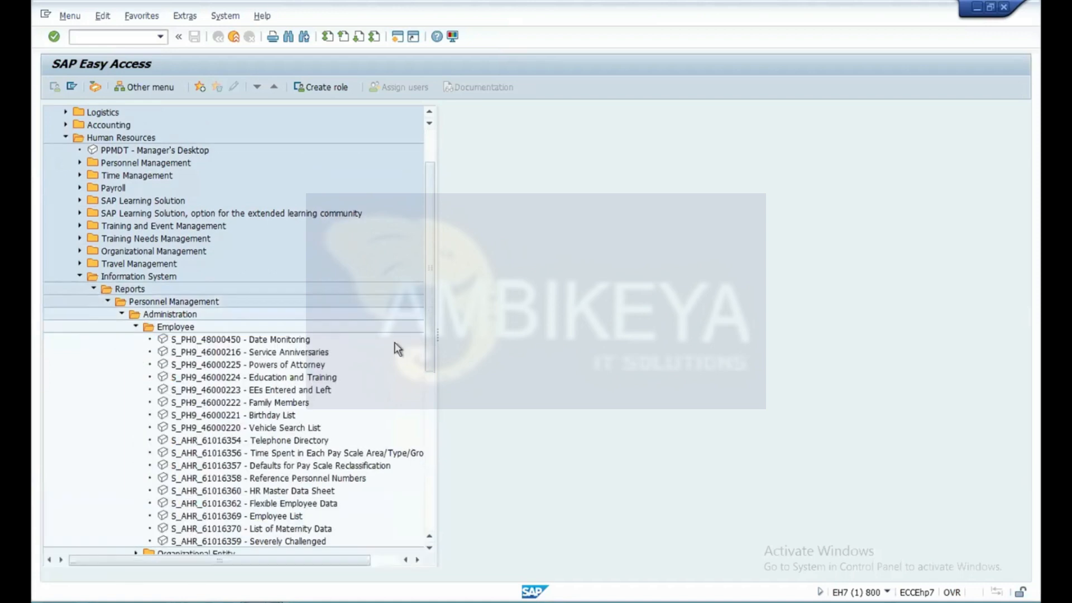
pyautogui.moveTo(431, 272); pyautogui.dragTo(431, 289)
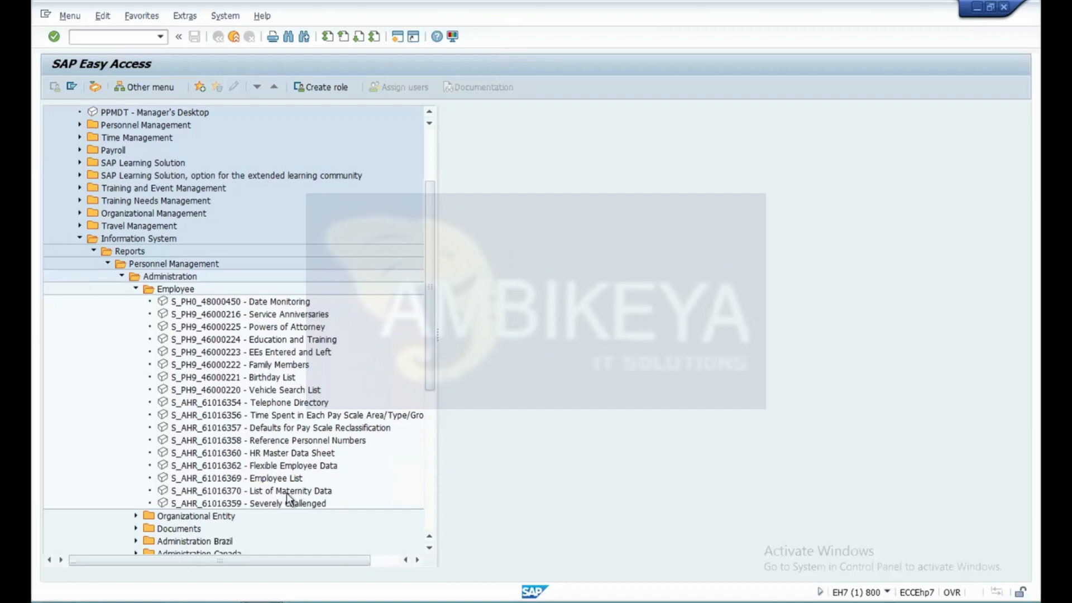
# Expand the Organizational Entity folder and open the S_L9C_94000095 - Headcount Changes report.
pyautogui.click(136, 516)
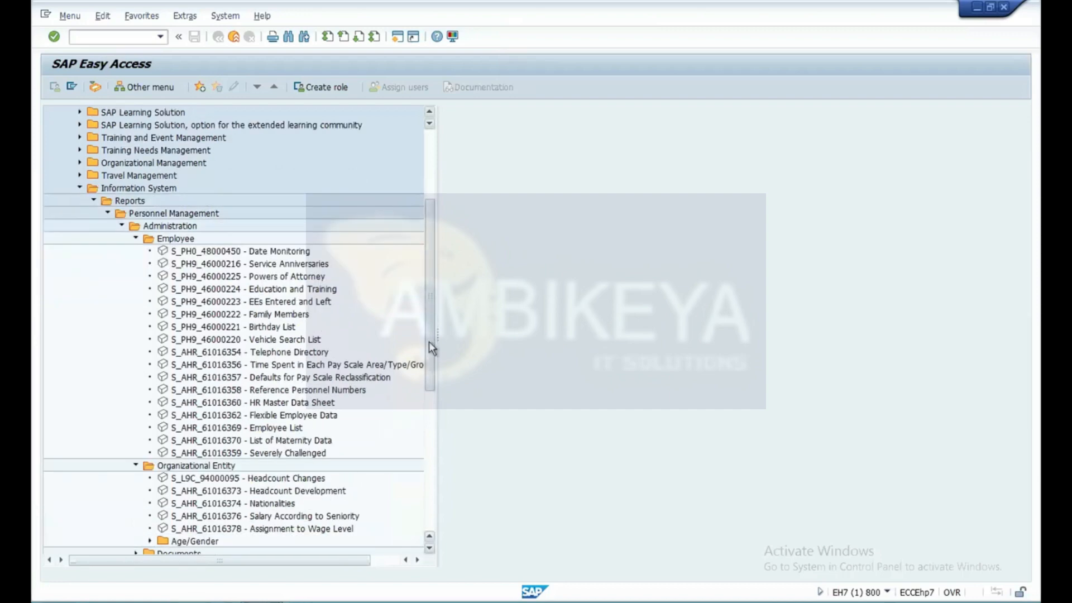
pyautogui.scroll(-2, 429, 340)
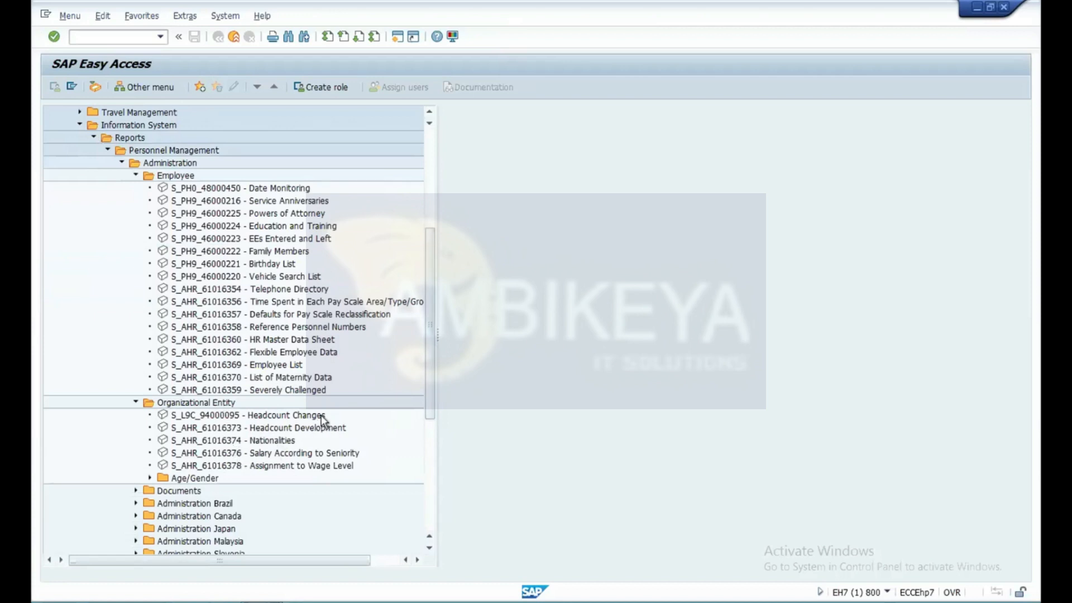
pyautogui.click(276, 416)
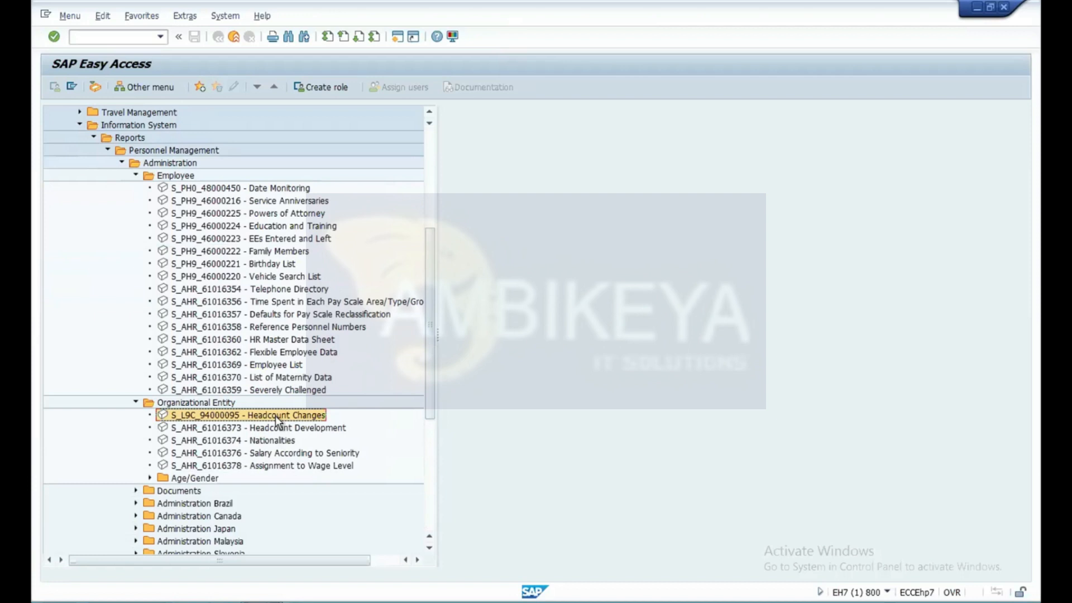
pyautogui.doubleClick(276, 416)
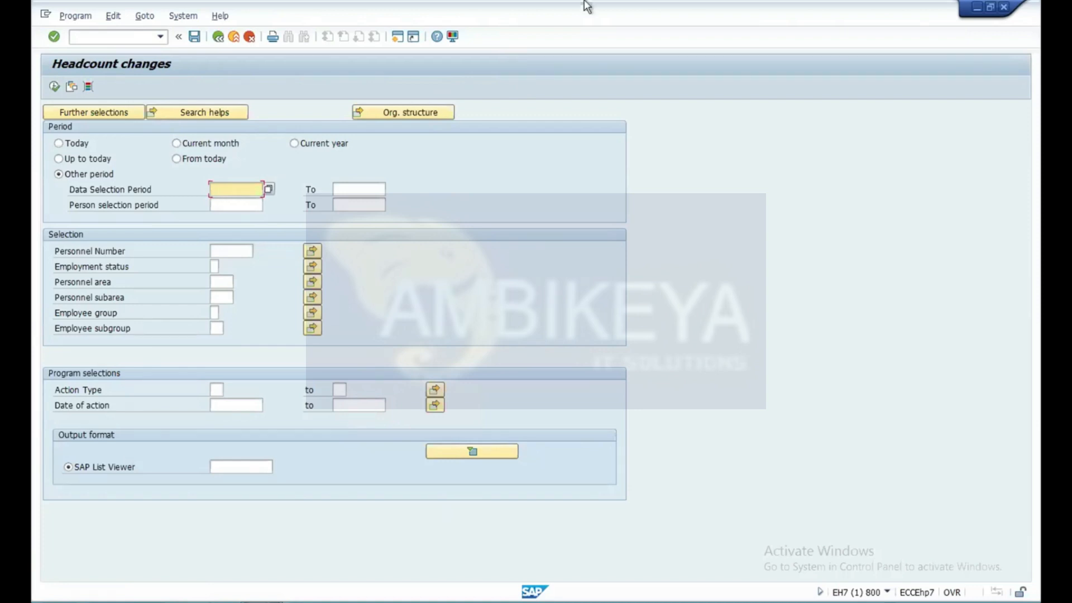
# Set the Headcount Changes selection period to Up to today.
pyautogui.moveTo(613, 3)
pyautogui.click(60, 143)
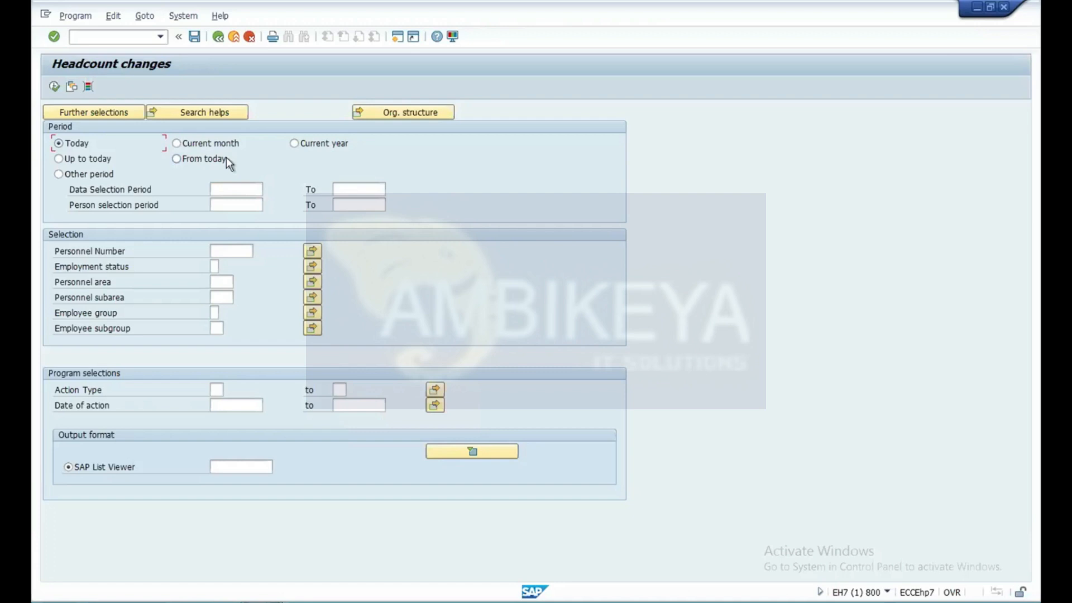
pyautogui.click(59, 157)
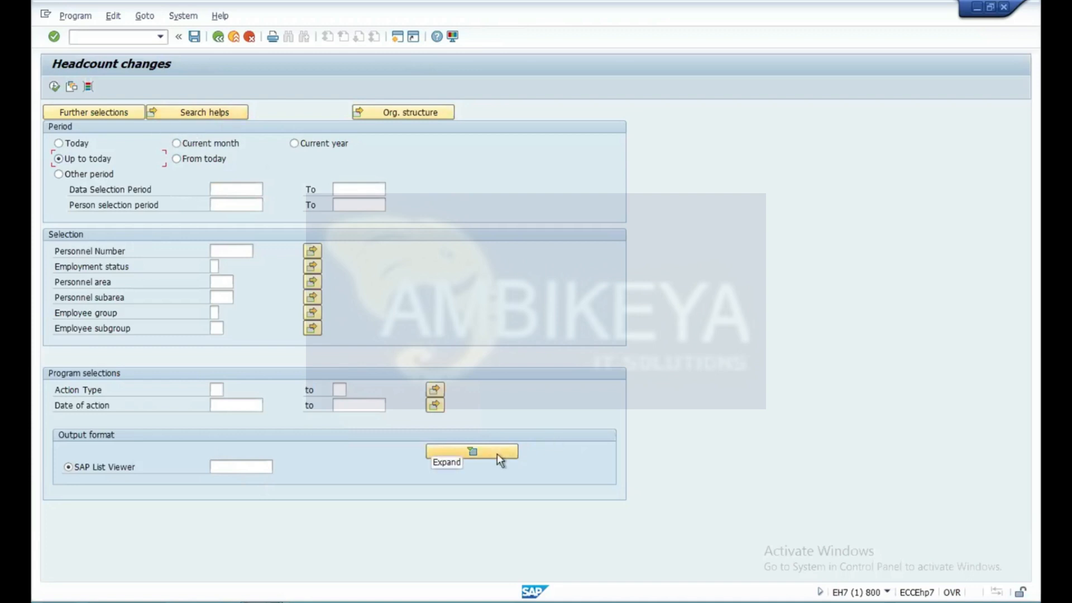
# Look through the layout settings offered for the SAP List Viewer output and close the layout selection without choosing one.
pyautogui.click(253, 466)
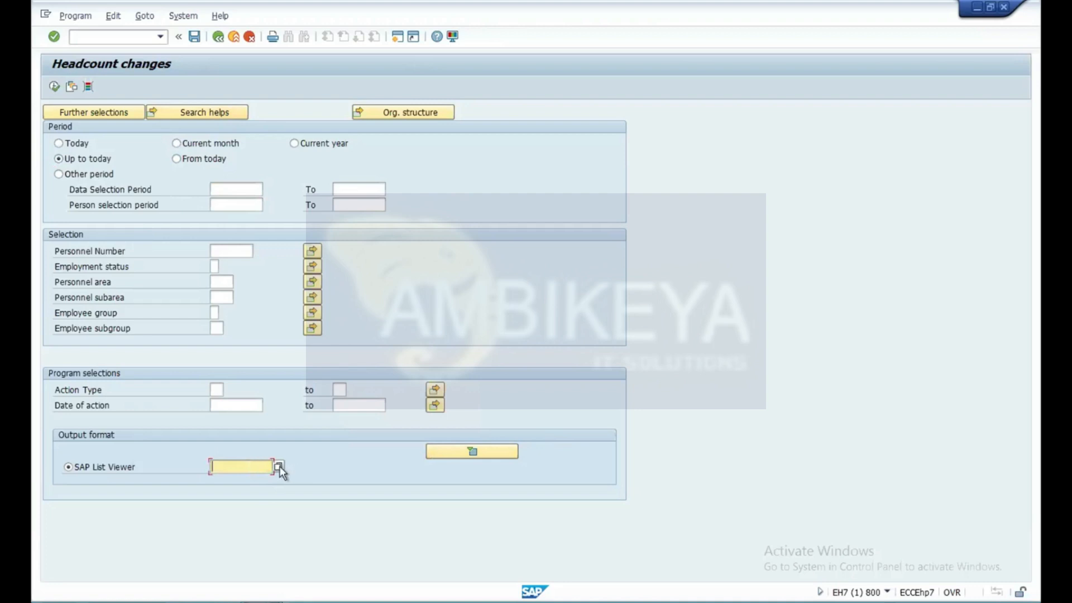
pyautogui.click(279, 466)
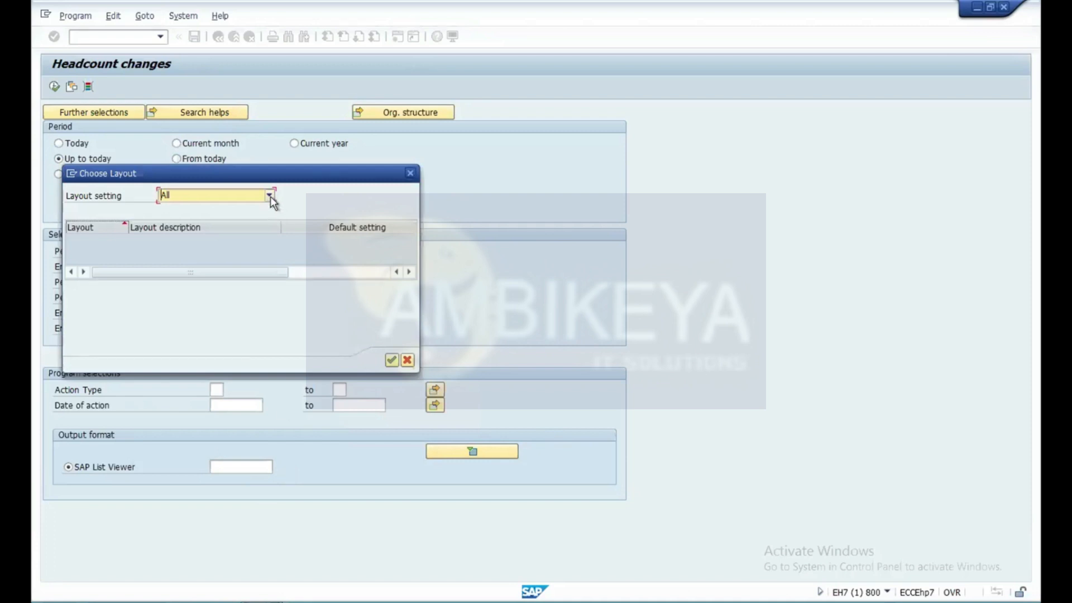
pyautogui.click(391, 359)
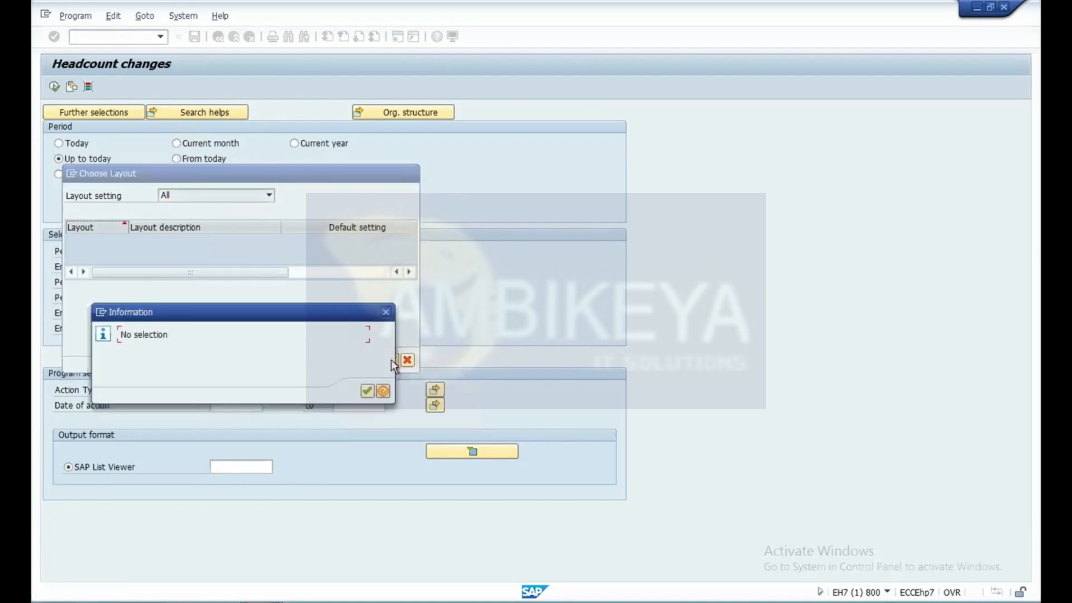
pyautogui.click(386, 312)
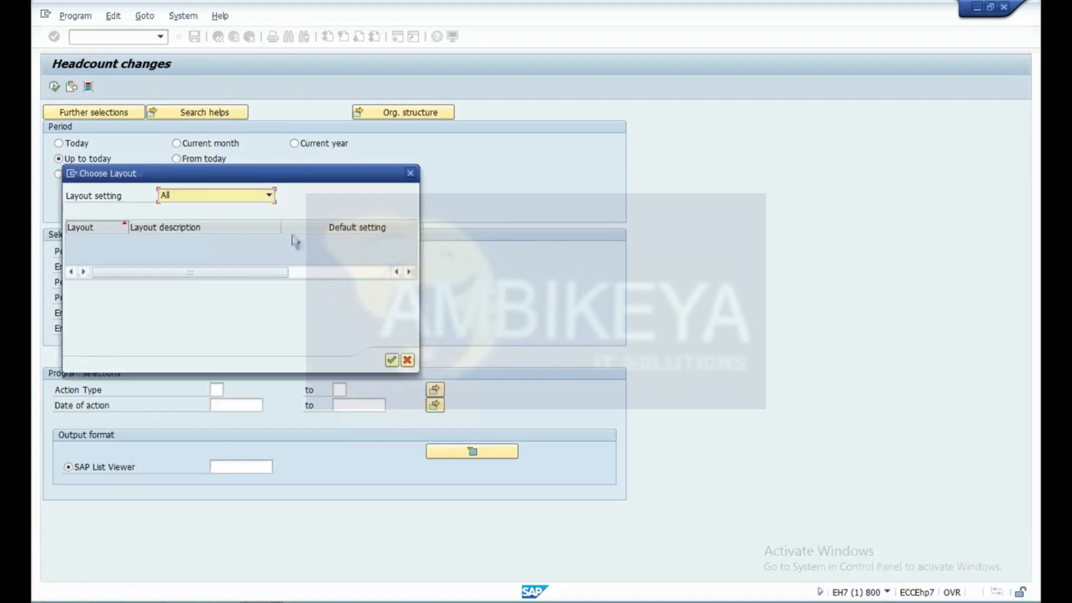
pyautogui.click(269, 195)
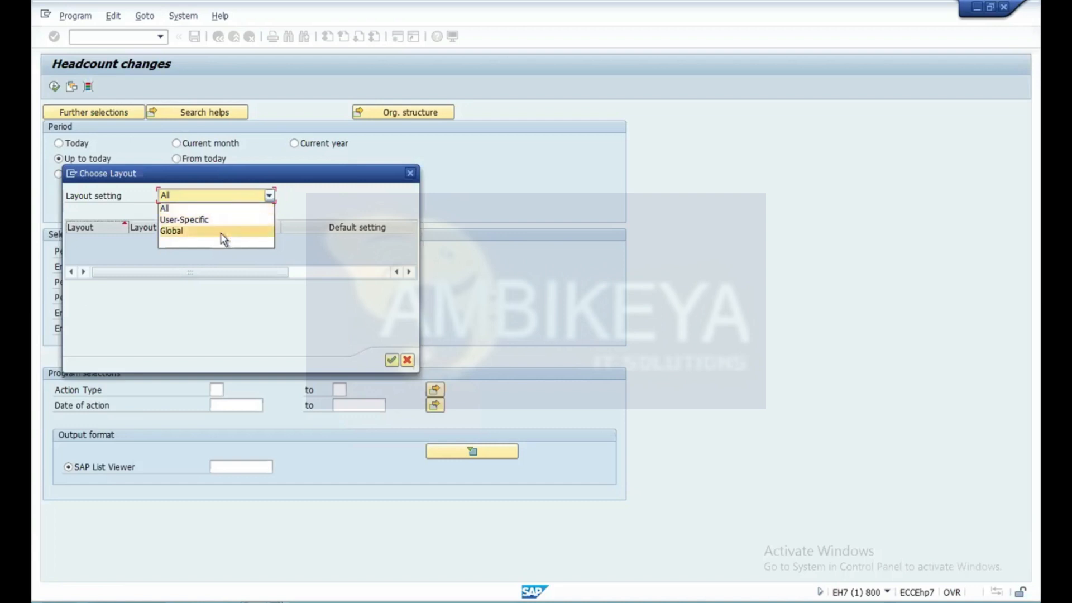
pyautogui.click(333, 208)
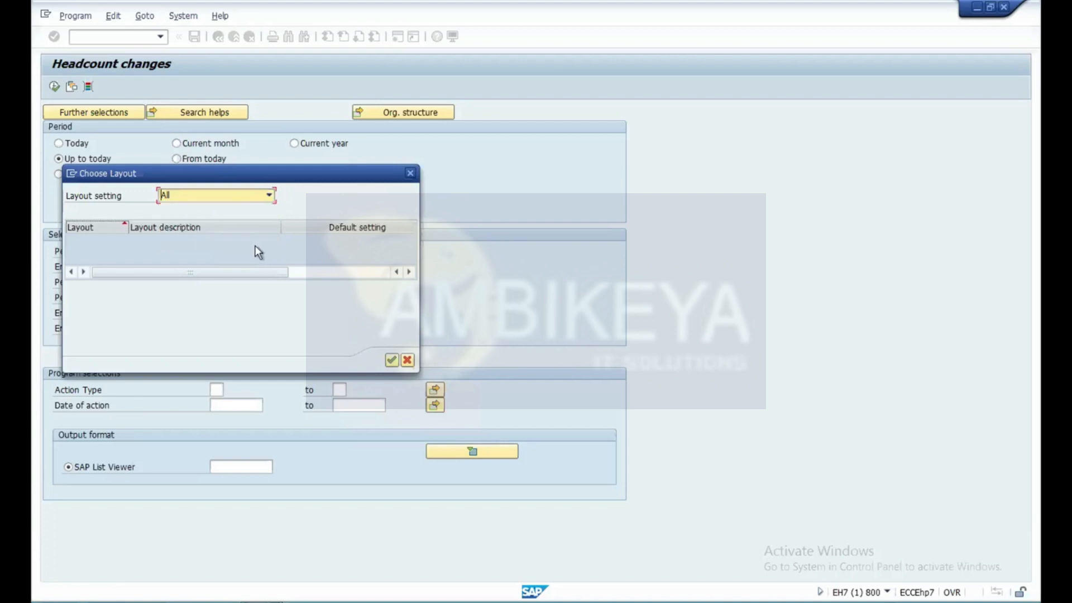
pyautogui.click(410, 174)
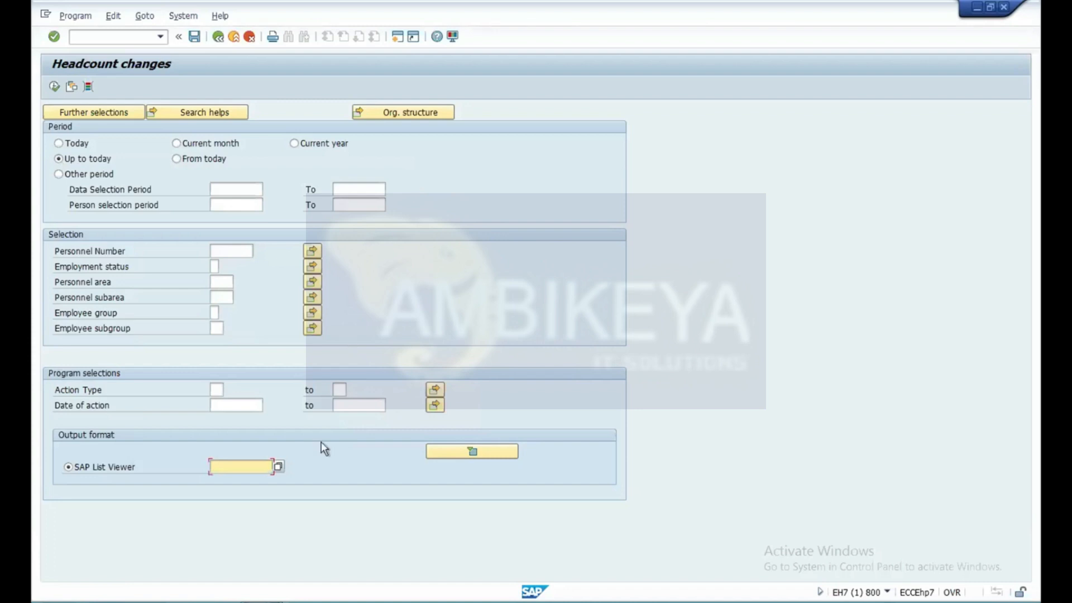
# Run the Headcount Changes report with a maximum of 100 datasets and try to switch the resulting list to Excel display.
pyautogui.click(54, 87)
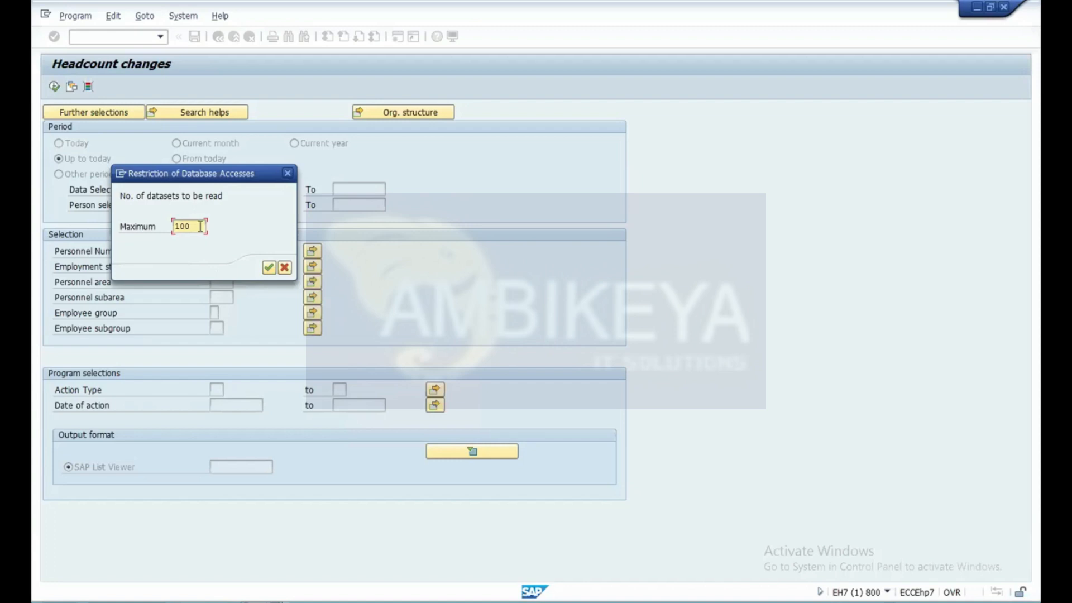
pyautogui.click(268, 268)
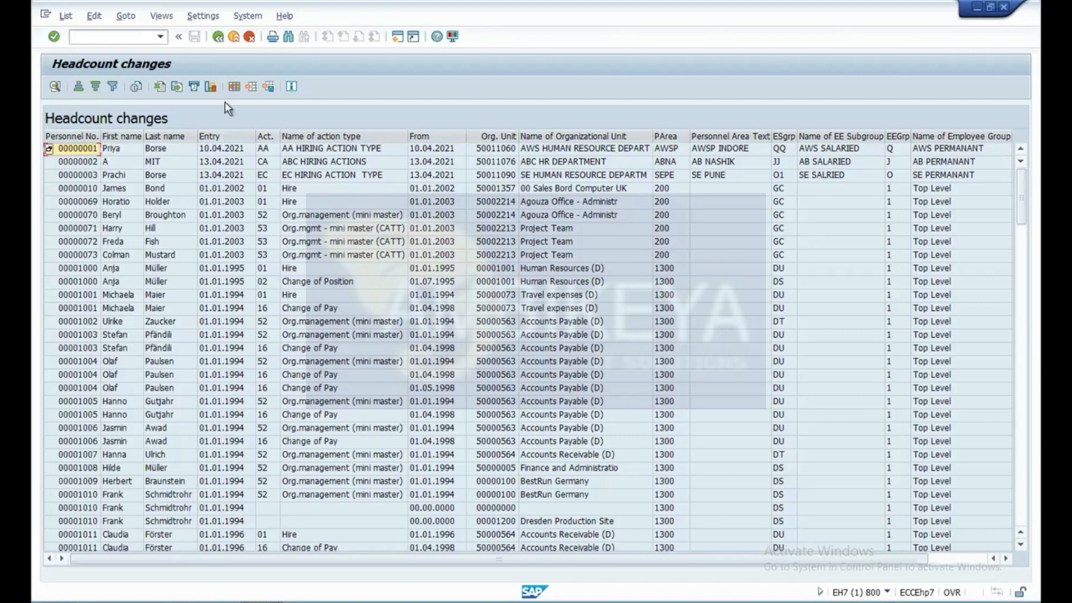
pyautogui.click(160, 87)
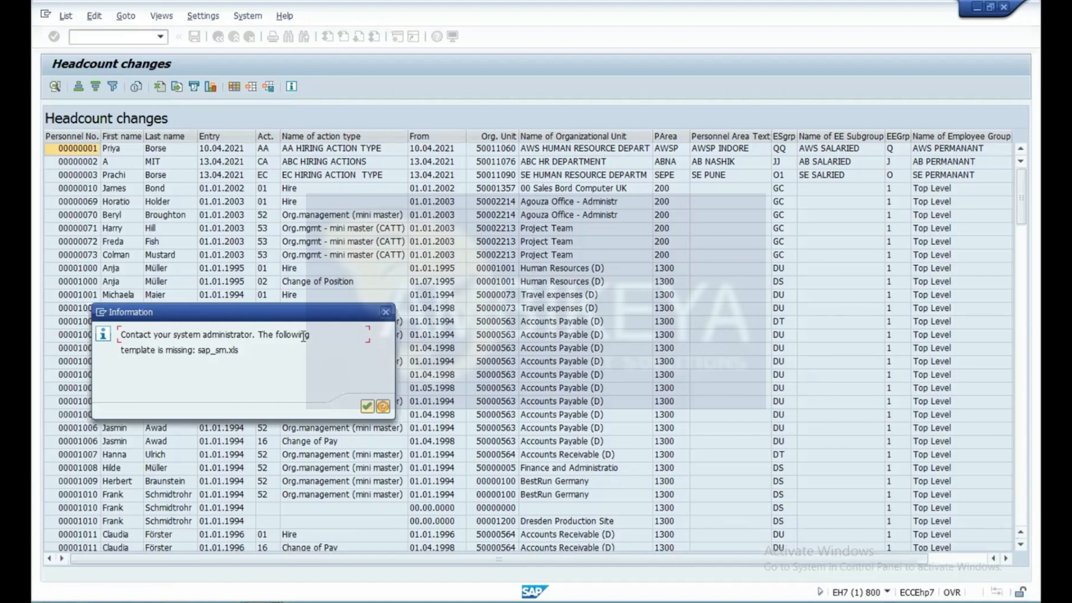
pyautogui.click(366, 407)
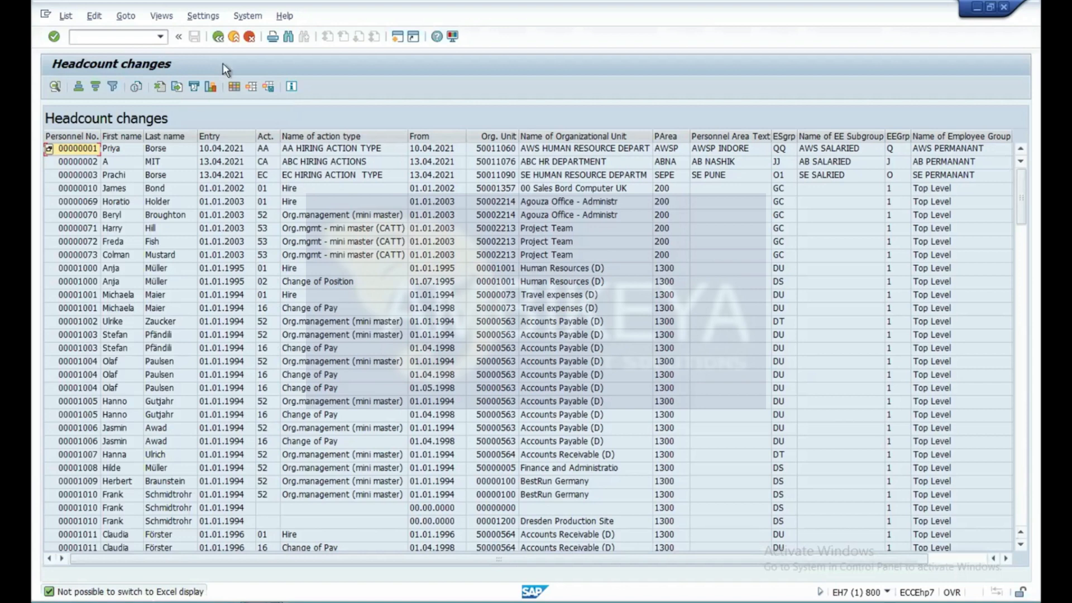
# Export the headcount list in Text with Tabs format to the Desktop as headcount.txt, allowing the file creation.
pyautogui.click(179, 86)
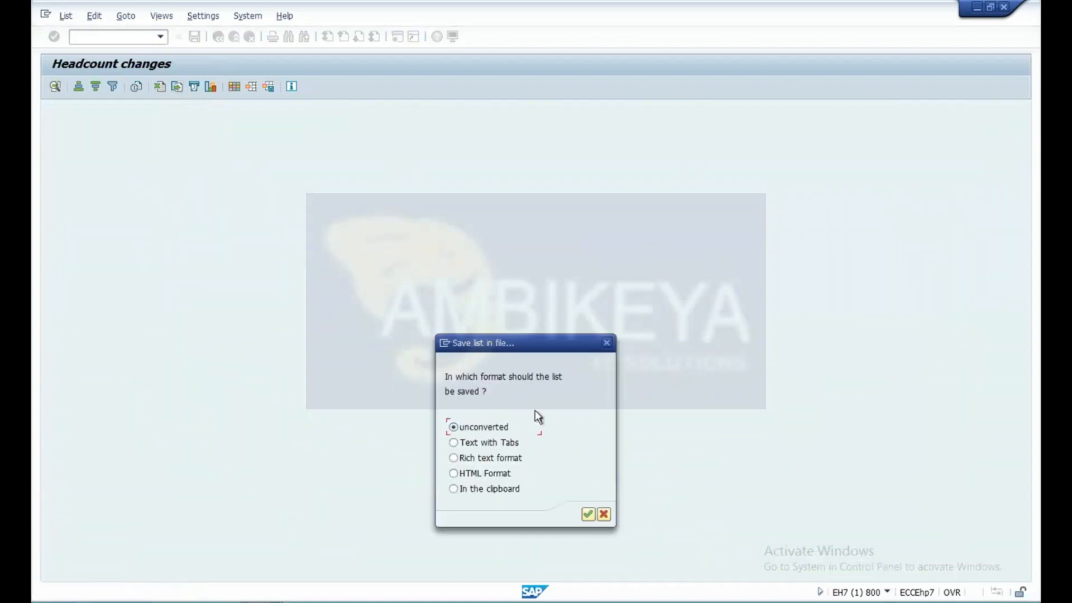
pyautogui.click(453, 443)
pyautogui.click(588, 514)
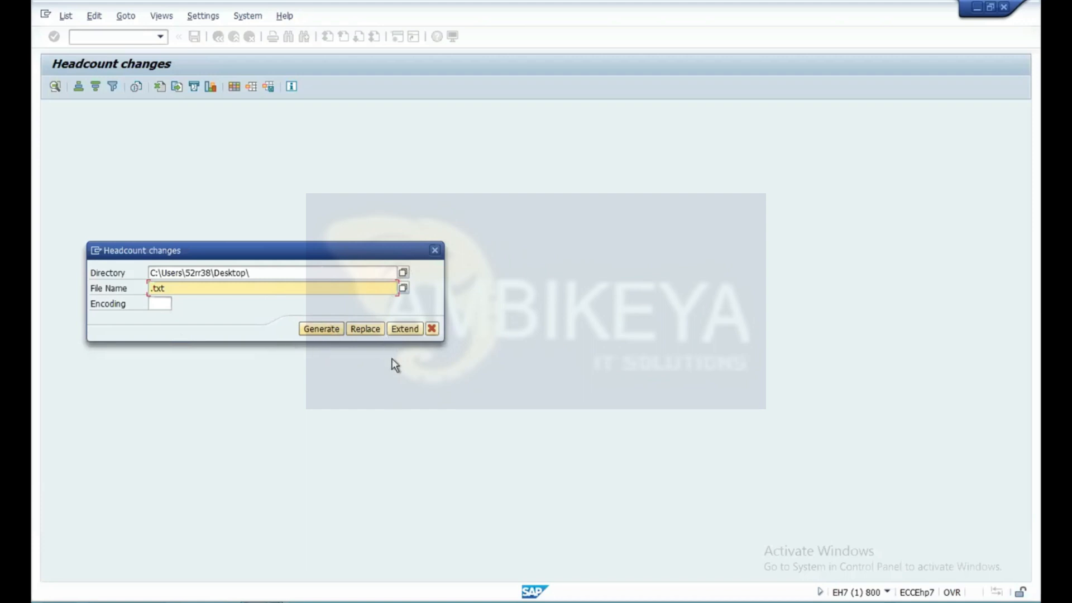
pyautogui.click(150, 288)
pyautogui.write('headcount.txt')
pyautogui.click(327, 330)
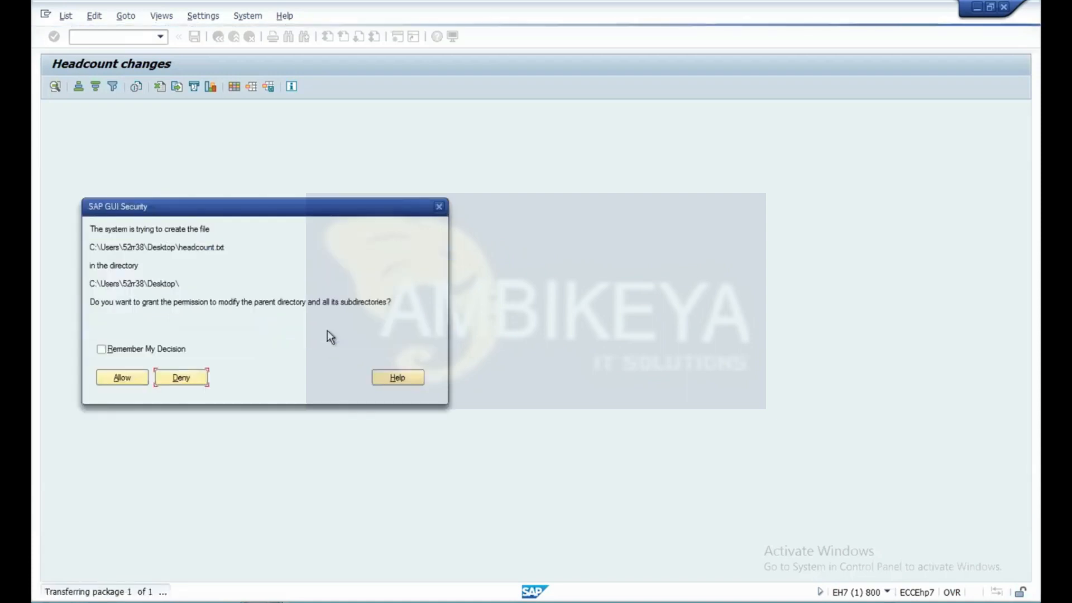
pyautogui.click(122, 378)
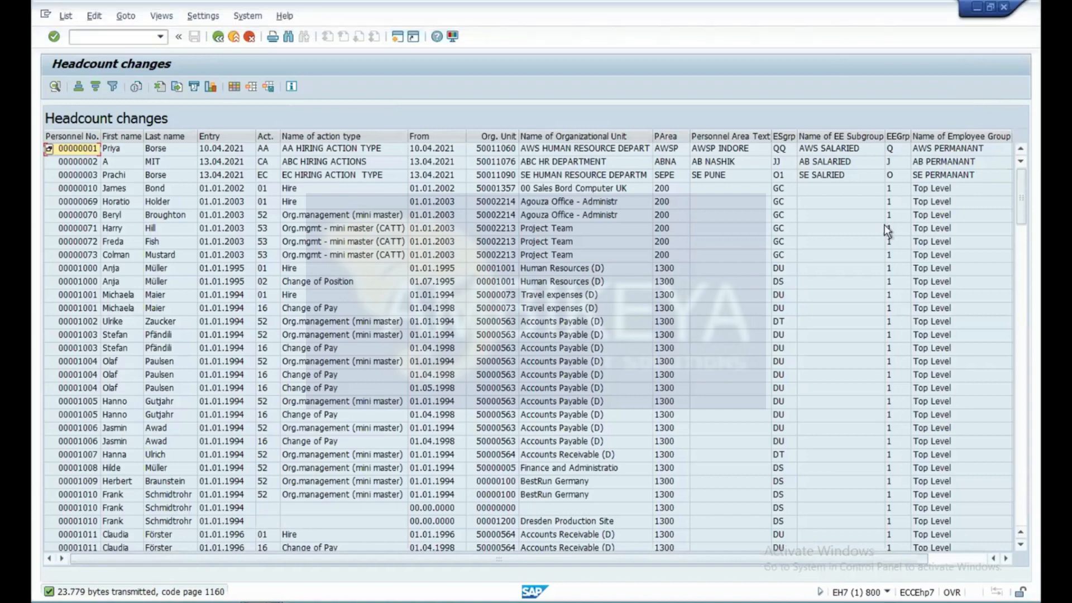
# Switch to the Windows desktop, open the exported headcount file in Notepad, and copy its entire contents.
pyautogui.click(976, 12)
pyautogui.moveTo(283, 51); pyautogui.dragTo(438, 78)
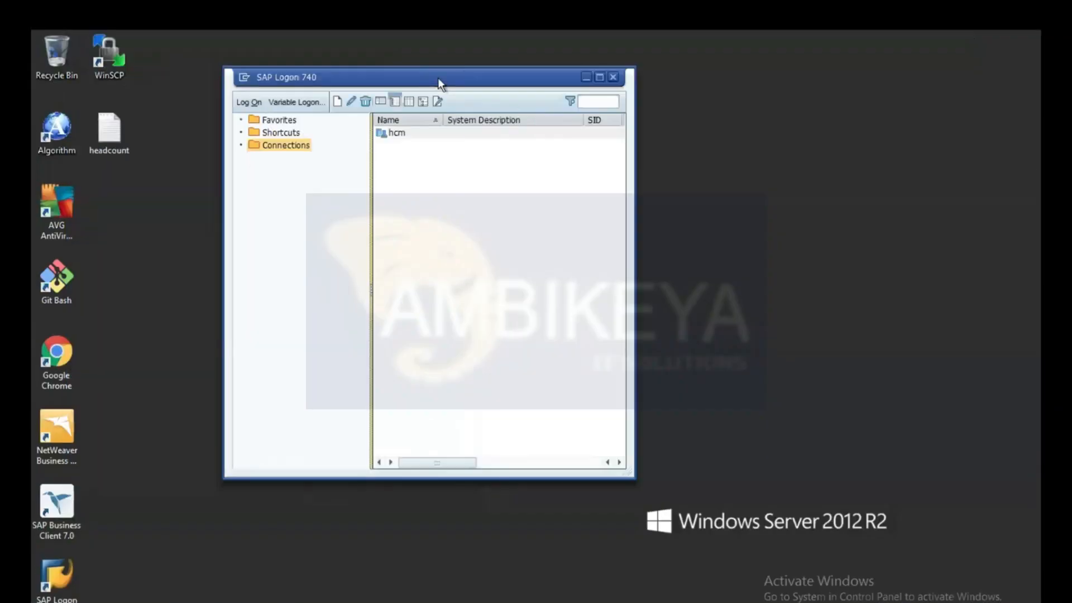
pyautogui.click(93, 142)
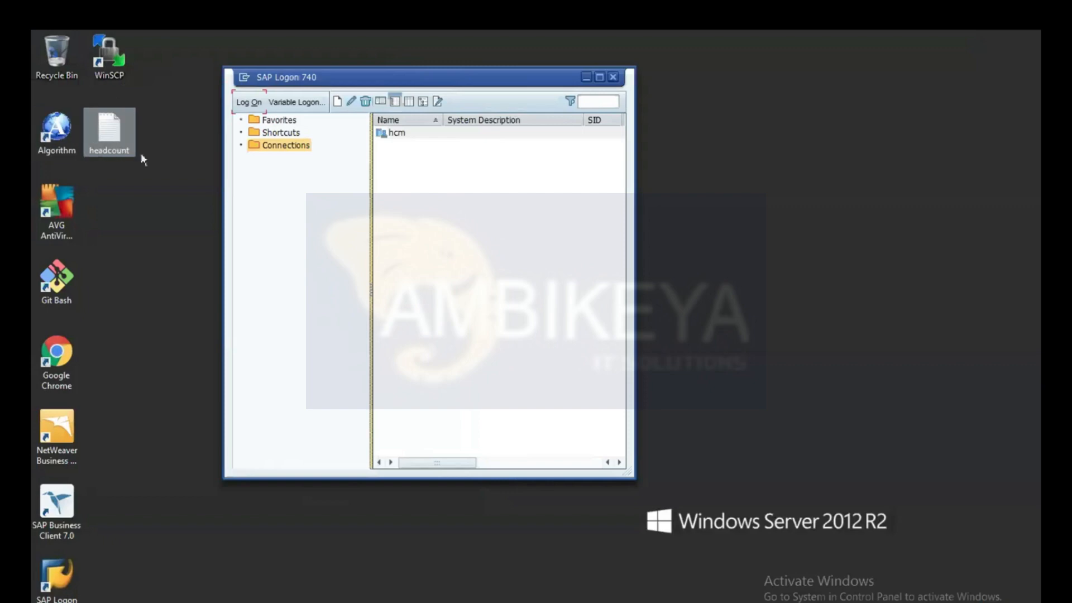
pyautogui.doubleClick(111, 135)
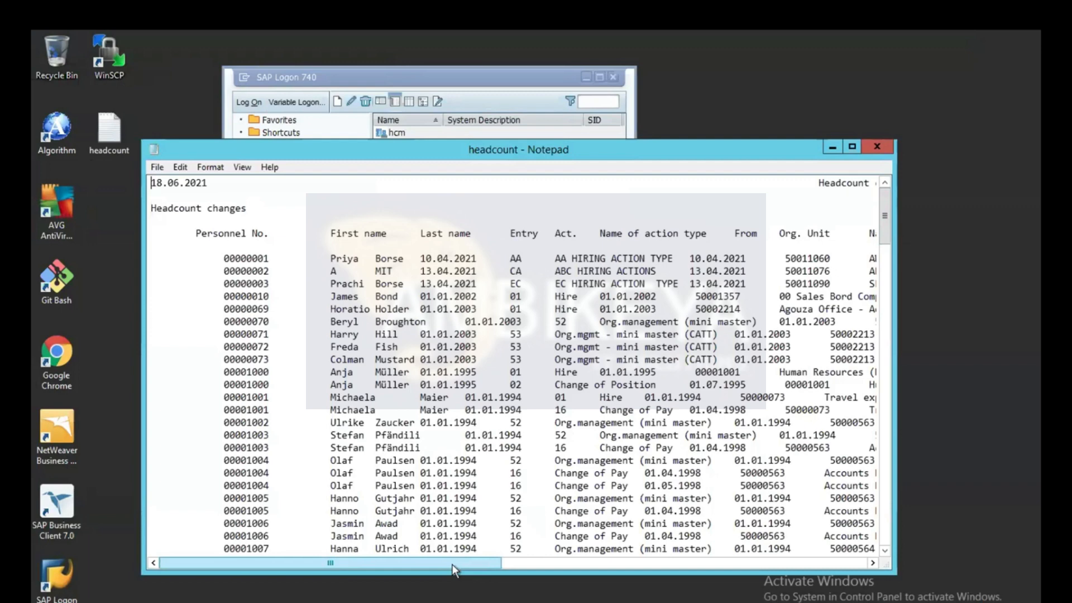
pyautogui.moveTo(451, 564); pyautogui.dragTo(534, 567)
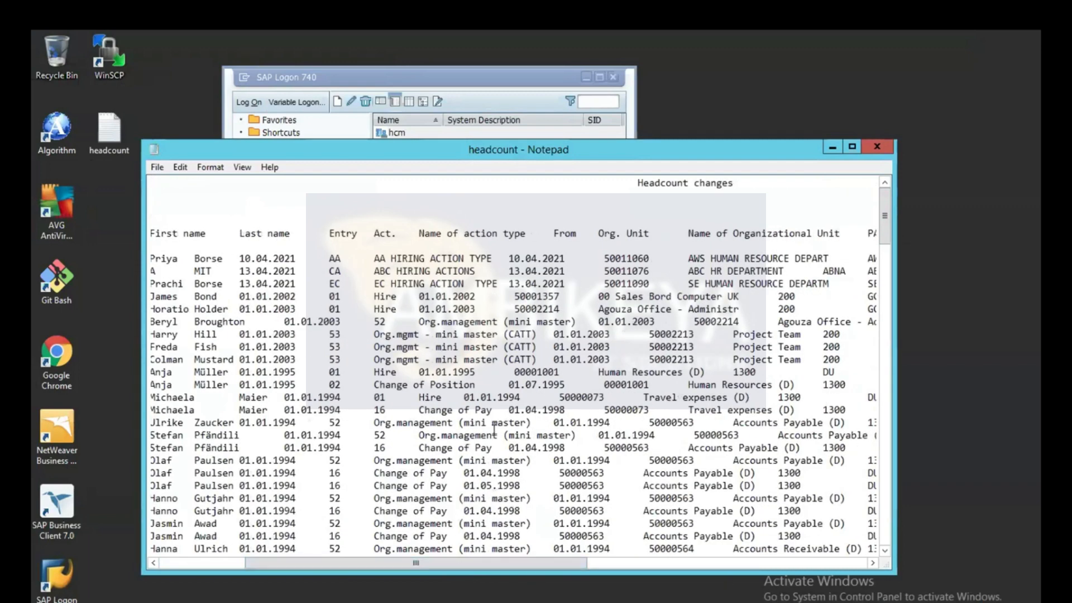
pyautogui.hotkey('ctrl', 'a')
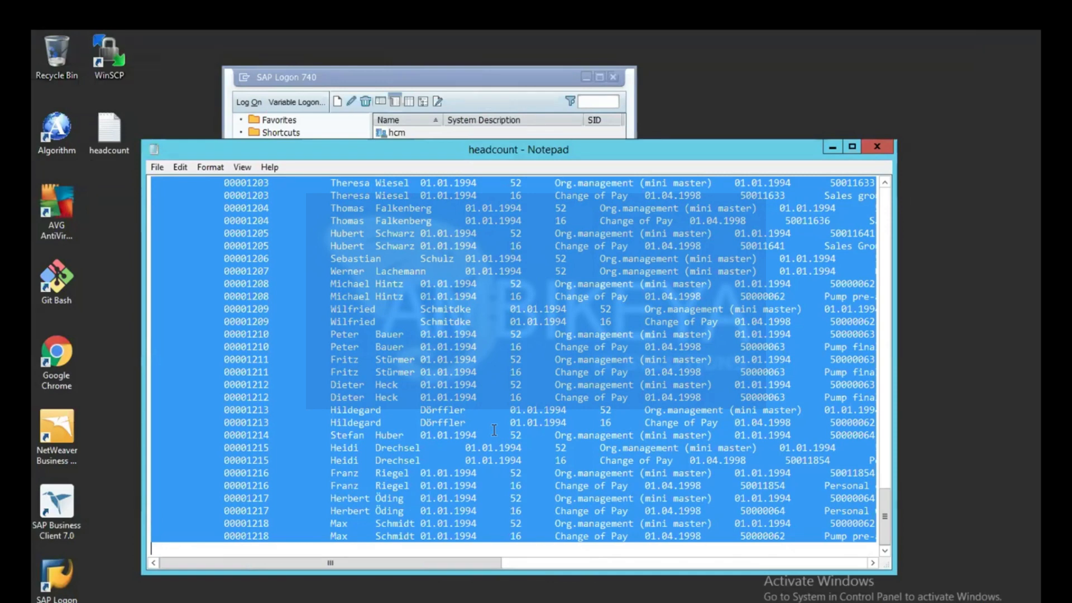
pyautogui.moveTo(262, 602)
pyautogui.click(831, 146)
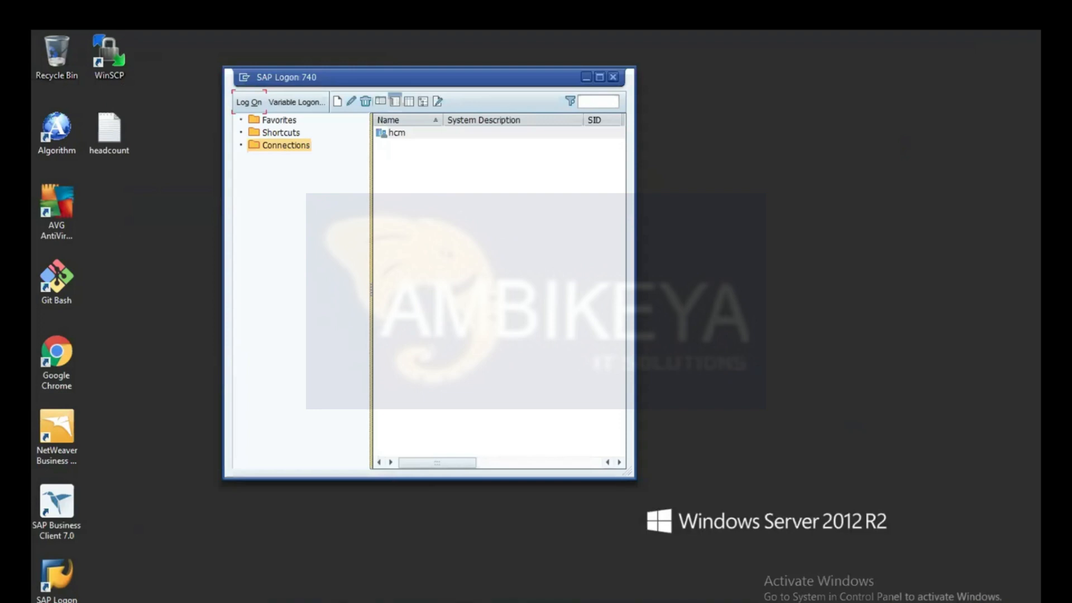
pyautogui.press('super')
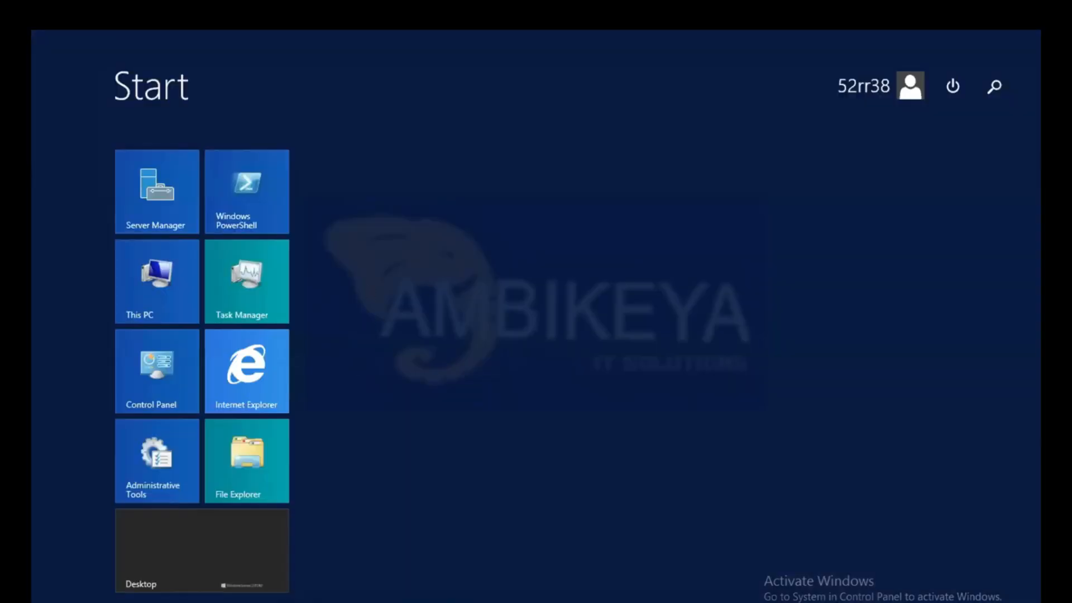
pyautogui.hotkey('ctrl', 'Tab')
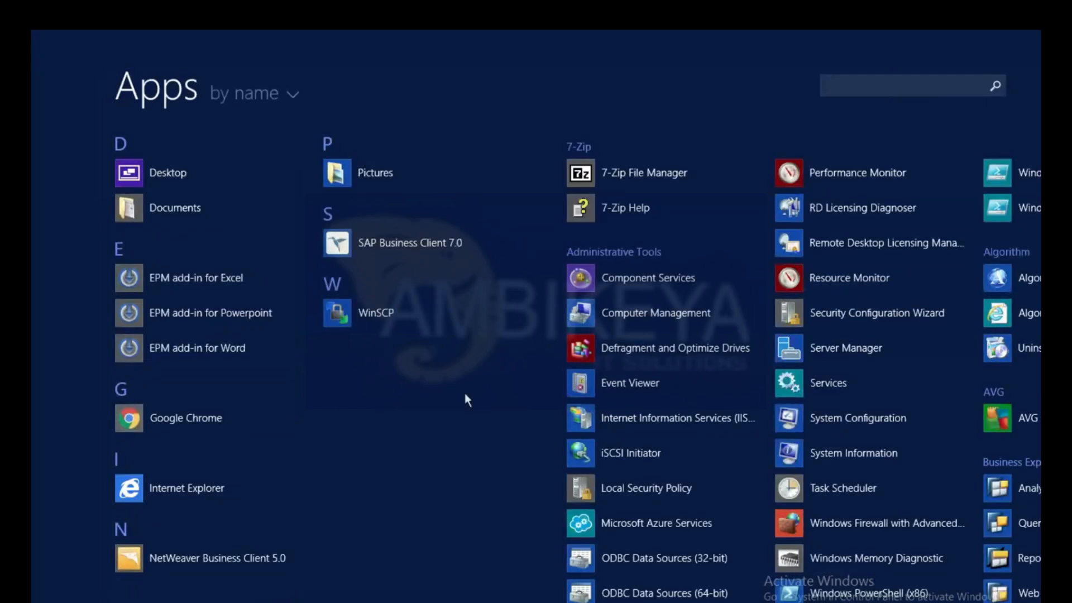
pyautogui.press('Down')
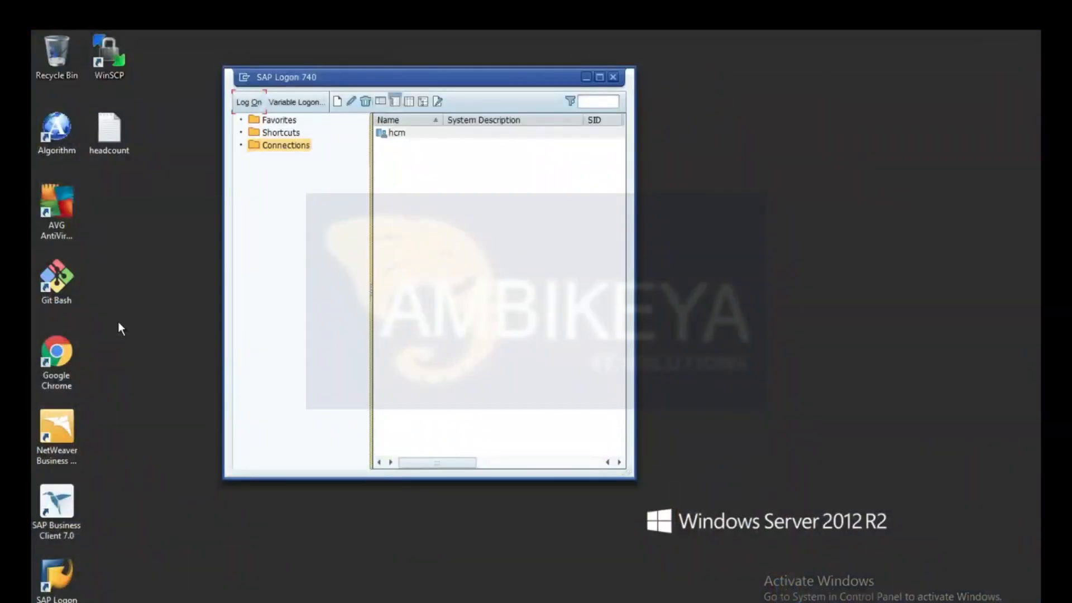
# Create a Microsoft Excel Worksheet on the desktop with the default name and open it, dismissing the user name and activation dialogs.
pyautogui.rightClick(119, 322)
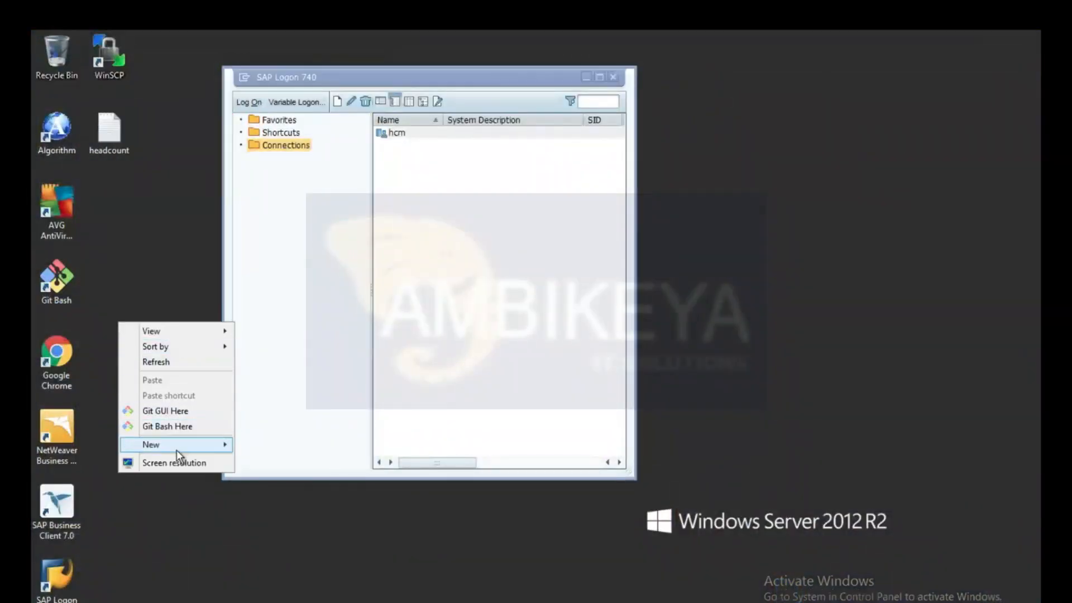
pyautogui.moveTo(176, 447)
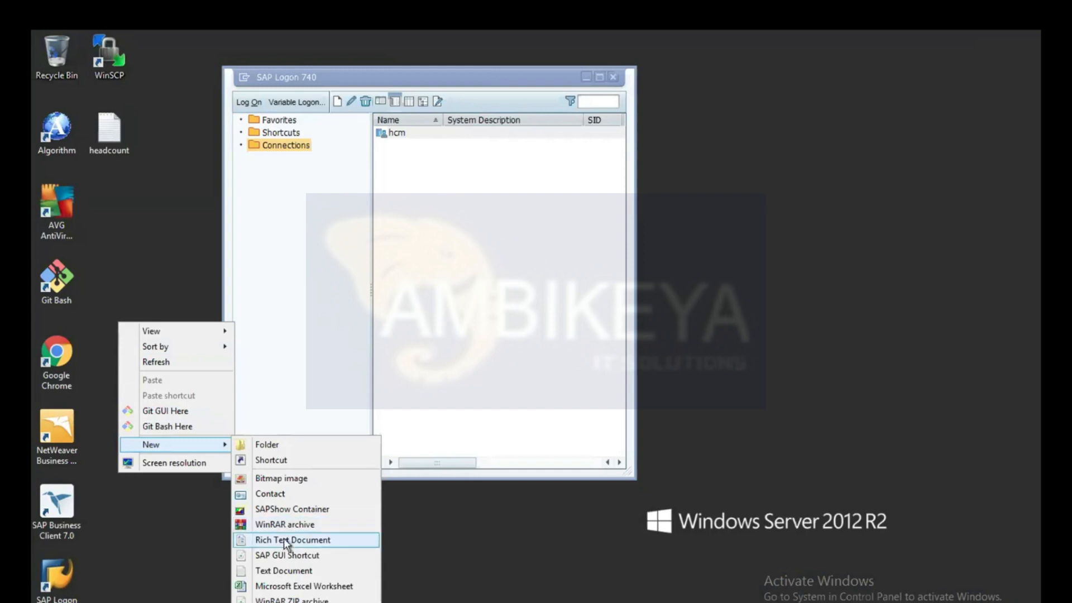
pyautogui.click(279, 586)
pyautogui.press('Return')
pyautogui.doubleClick(110, 350)
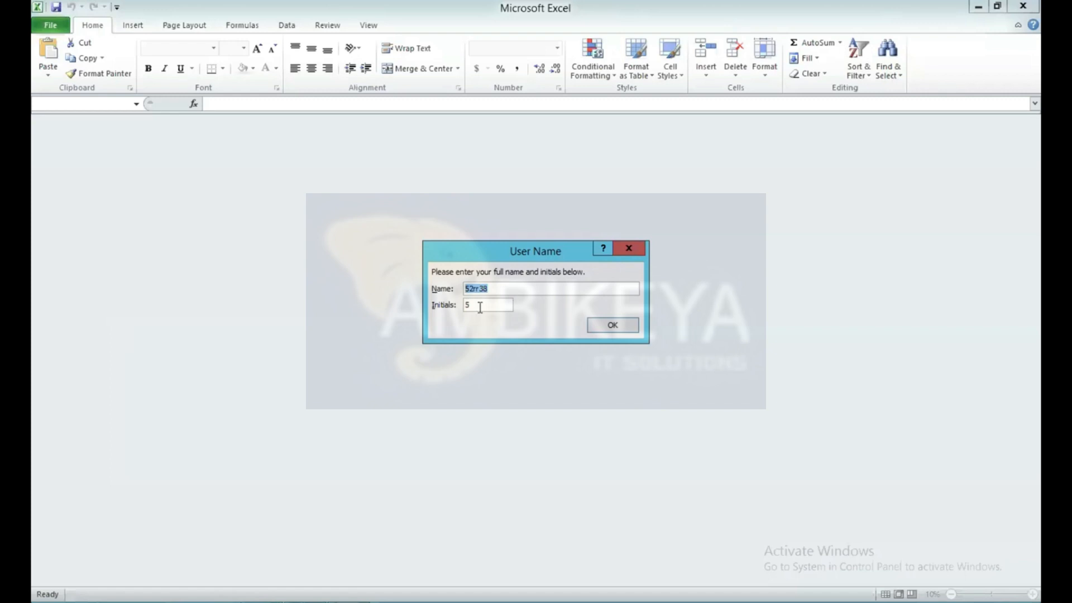
pyautogui.click(613, 325)
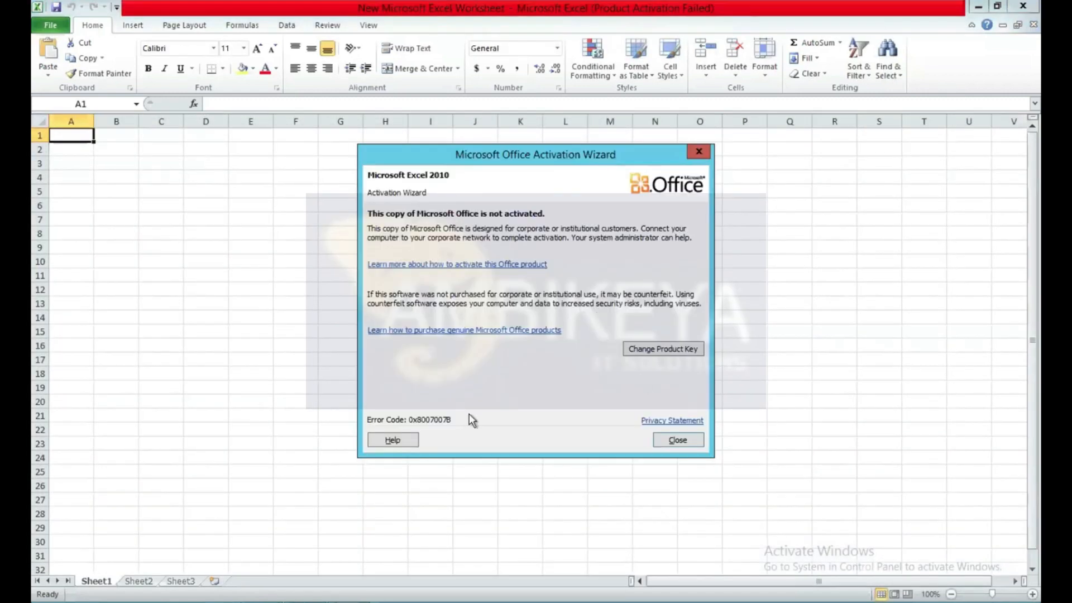
pyautogui.click(678, 440)
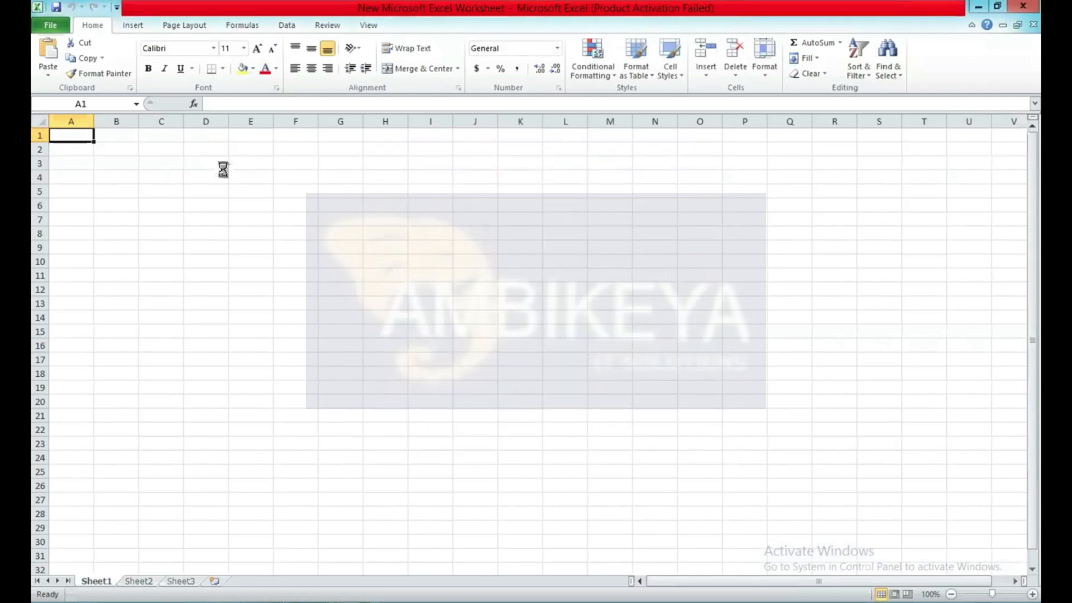
# Paste the copied headcount list into Sheet1 from cell A1 and look through the pasted rows.
pyautogui.hotkey('ctrl', 'v')
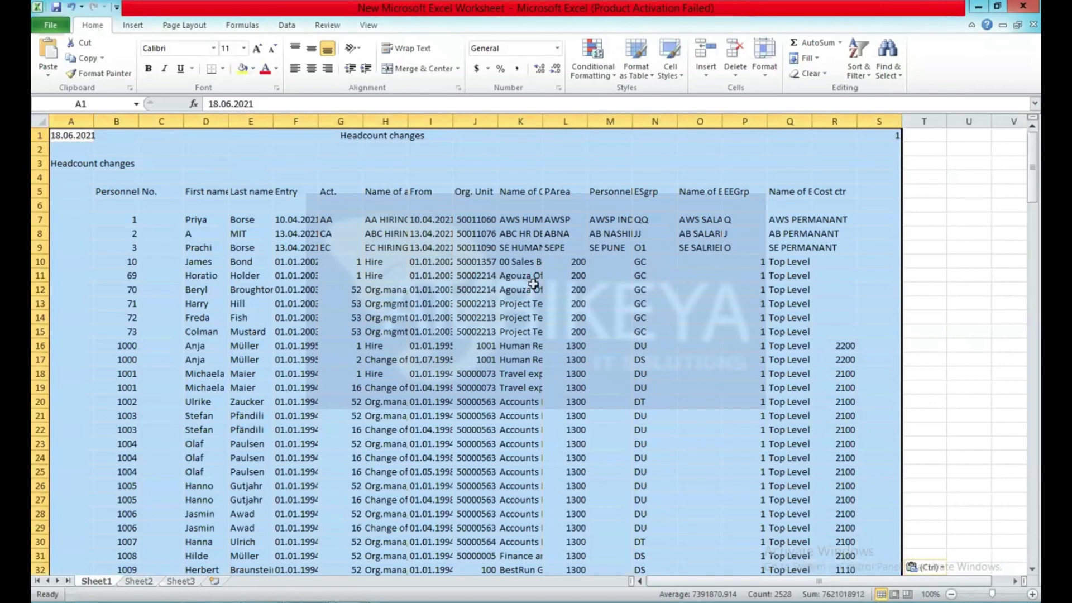
pyautogui.click(947, 296)
pyautogui.scroll(-1, 581, 322)
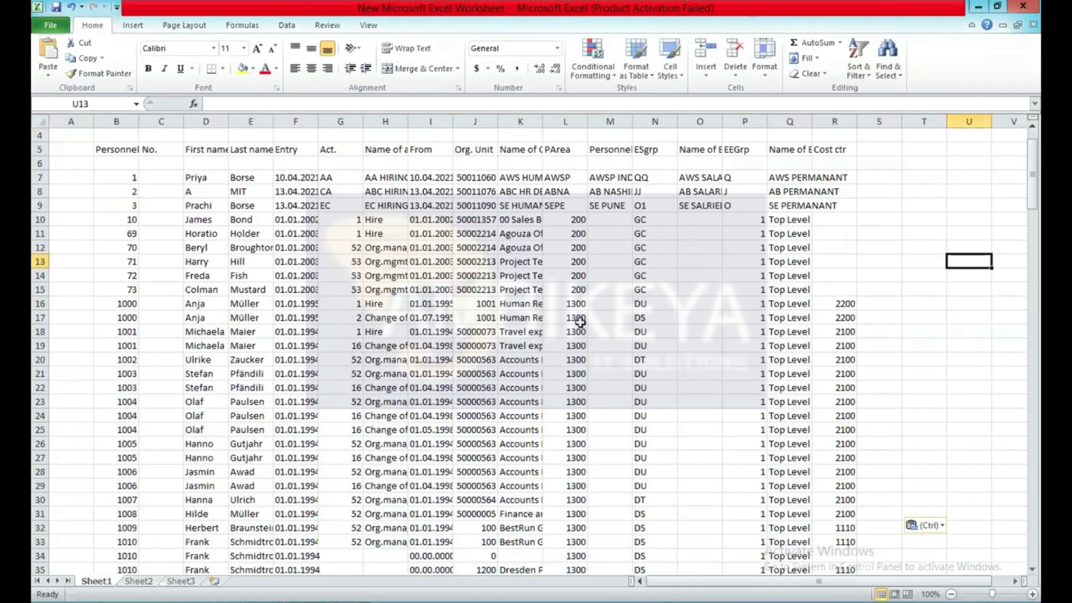
pyautogui.moveTo(1032, 168); pyautogui.dragTo(1033, 330)
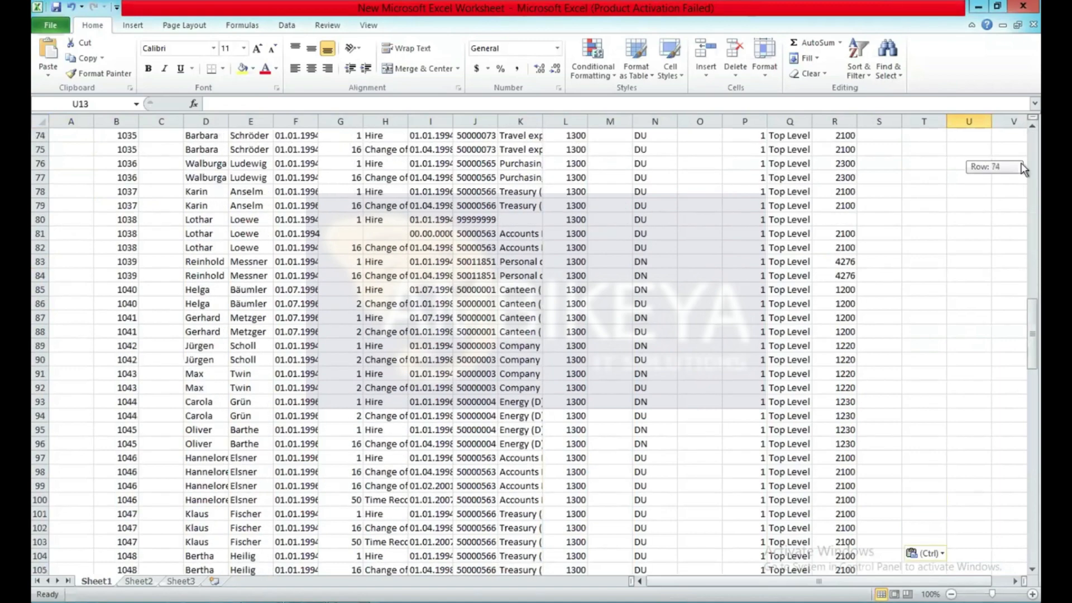
pyautogui.moveTo(1023, 169); pyautogui.dragTo(1014, 47)
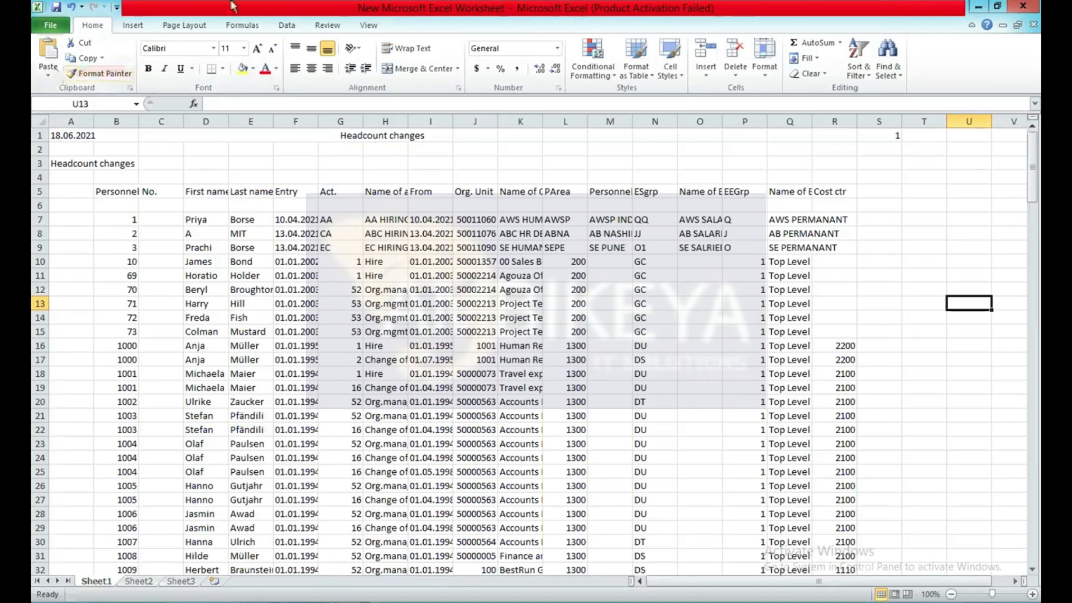
# Close the Excel worksheet without saving and go back from the Headcount Changes report to the SAP Easy Access menu.
pyautogui.click(1034, 26)
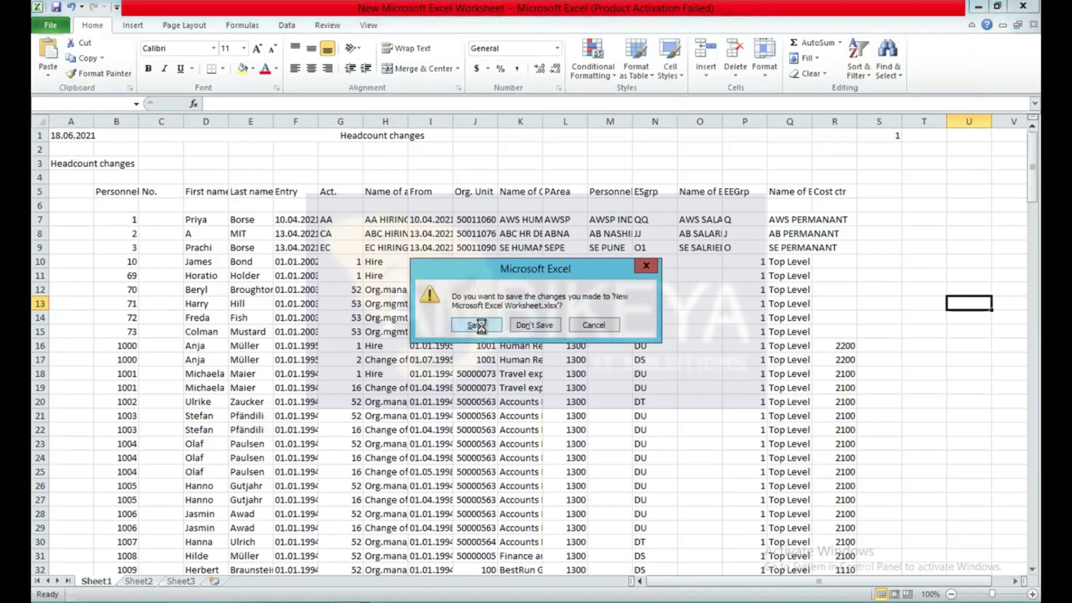
pyautogui.click(524, 324)
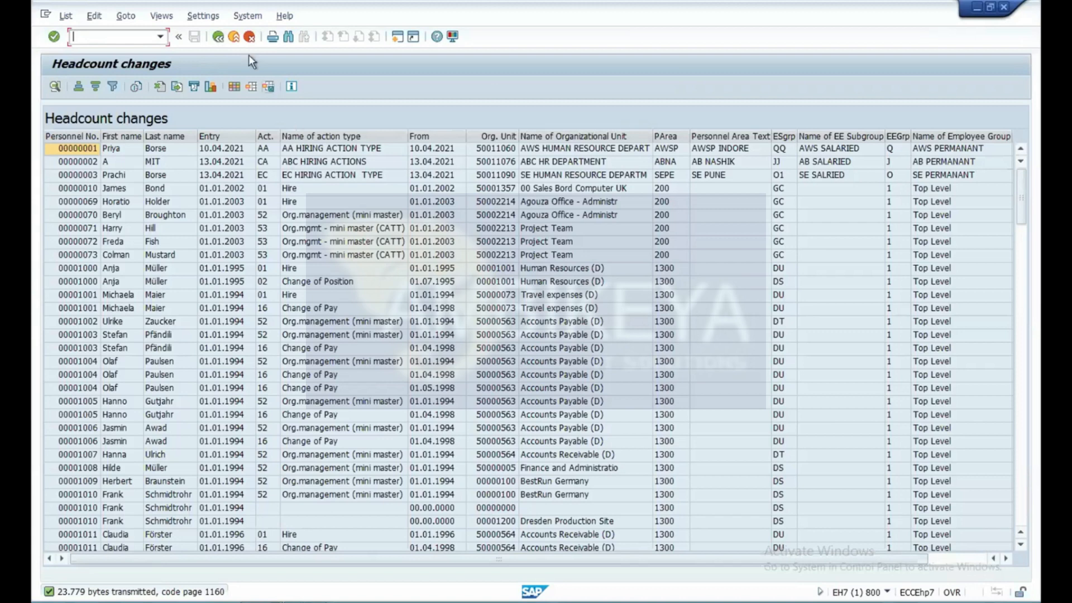
pyautogui.click(221, 39)
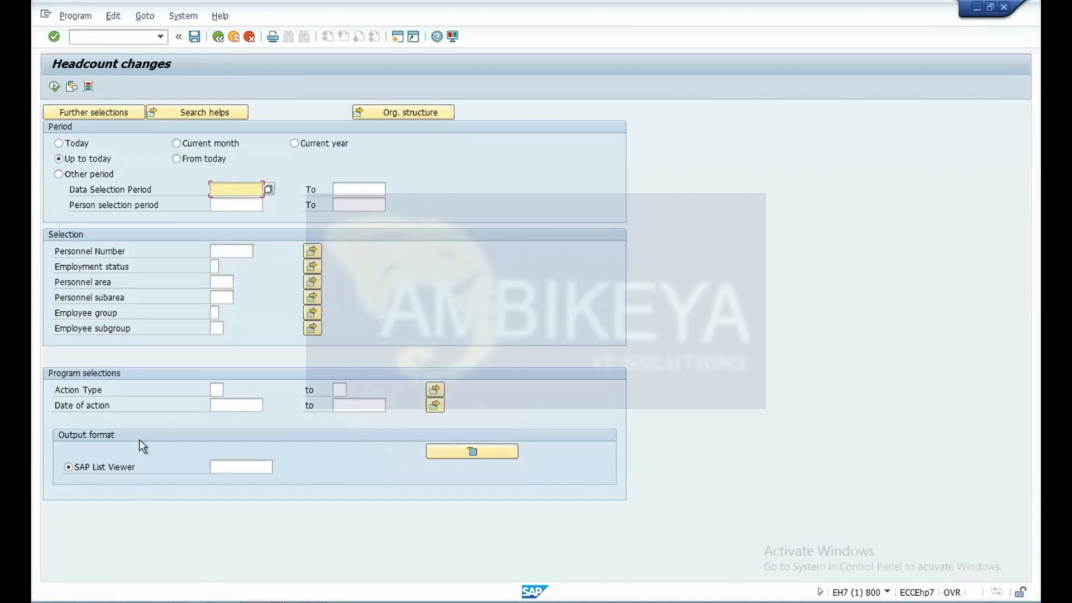
pyautogui.click(220, 38)
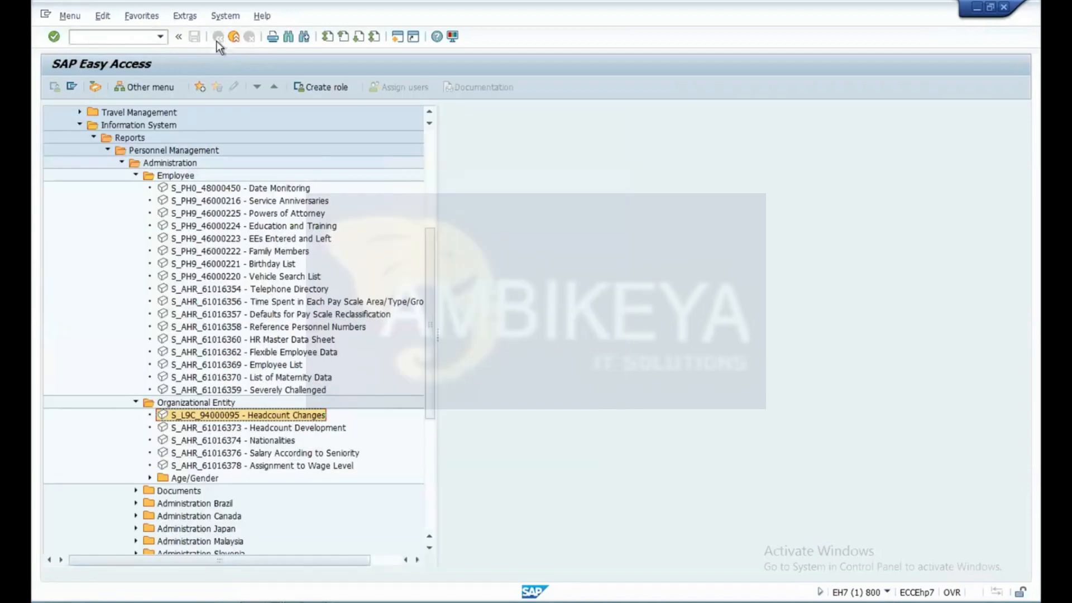
# Run the Birthday List report for the period up to today, accepting a maximum of 100 datasets to be read.
pyautogui.doubleClick(276, 265)
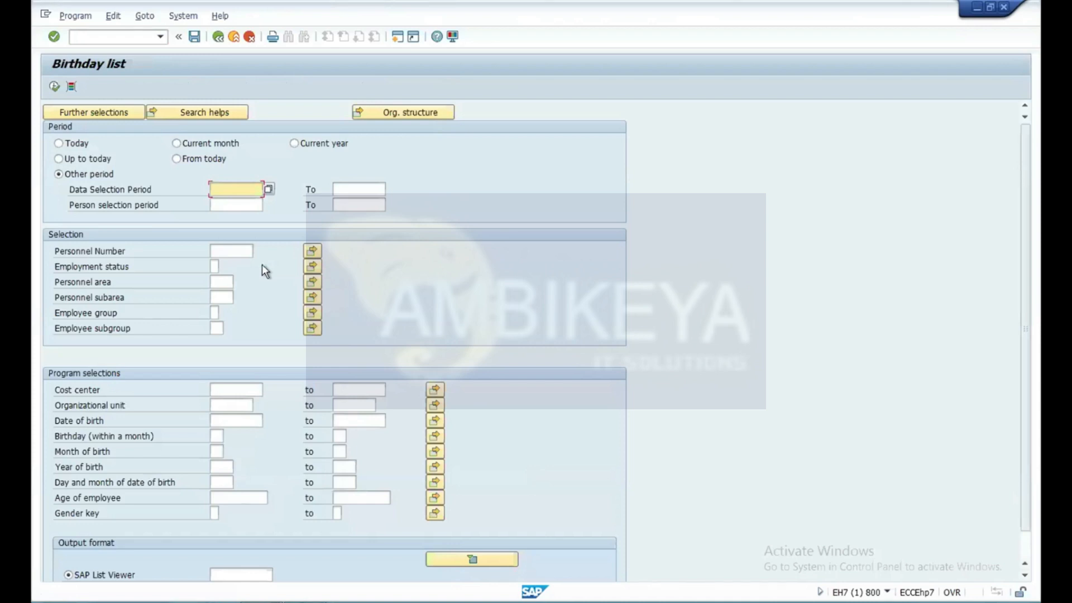
pyautogui.click(60, 159)
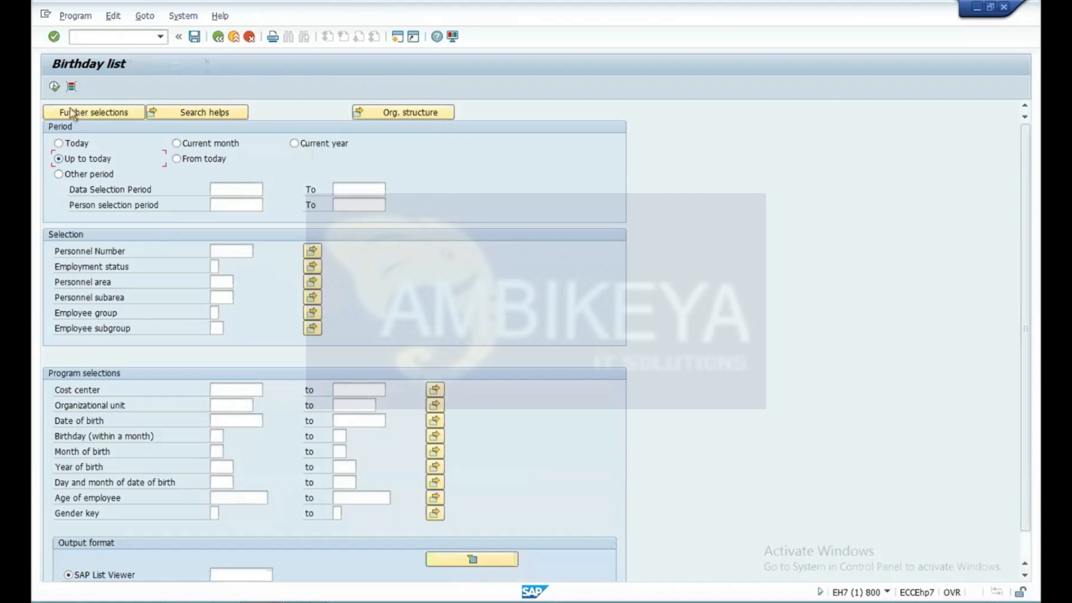
pyautogui.click(54, 86)
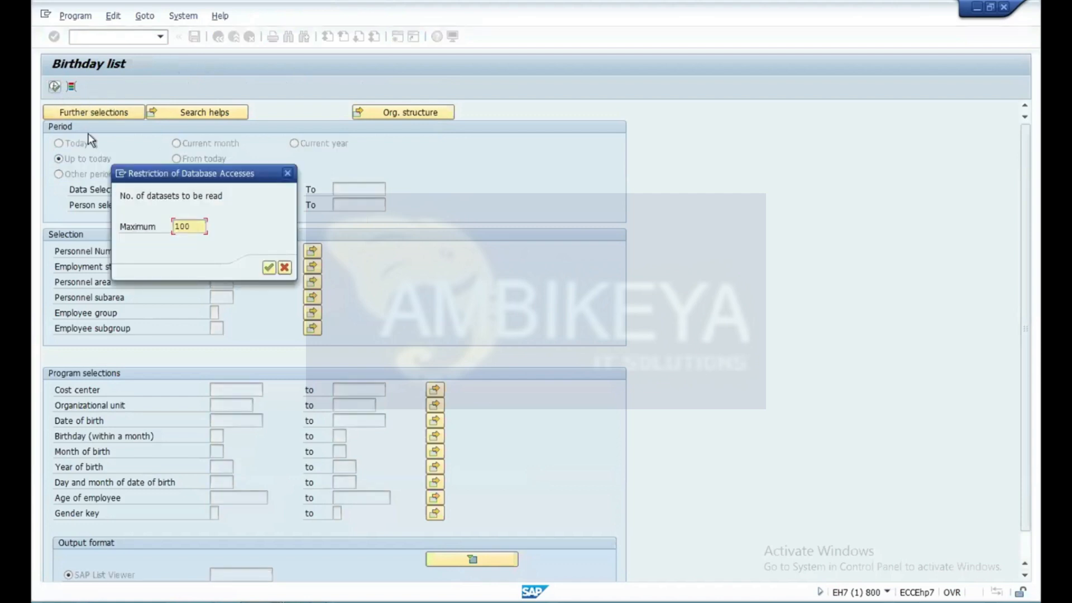
pyautogui.click(269, 268)
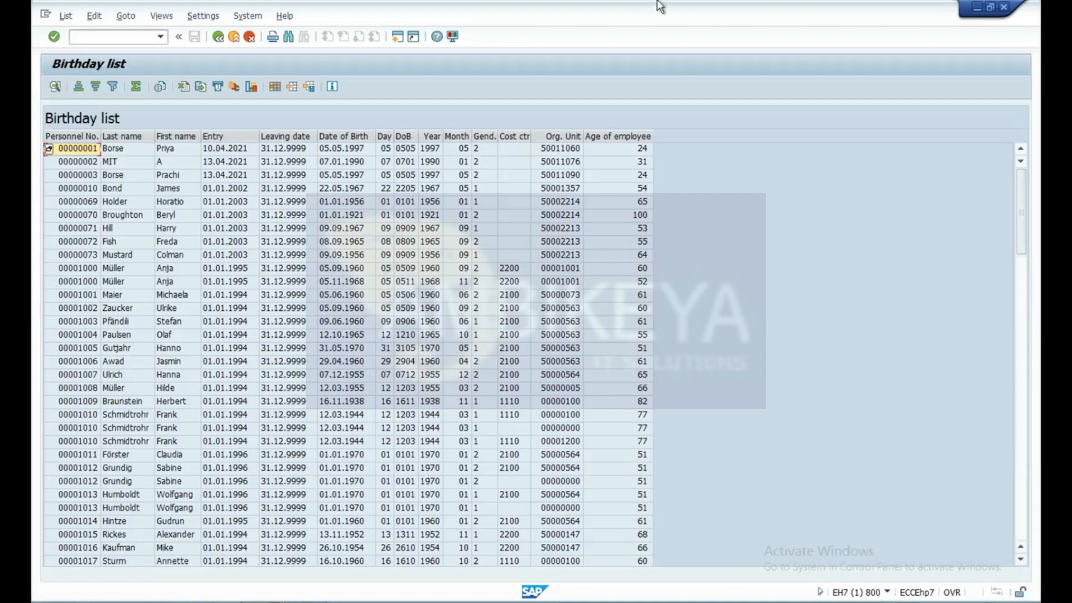
# Close the remote SAP session and start the slide show of the SAP HCM Organization Management presentation in PowerPoint.
pyautogui.click(1004, 8)
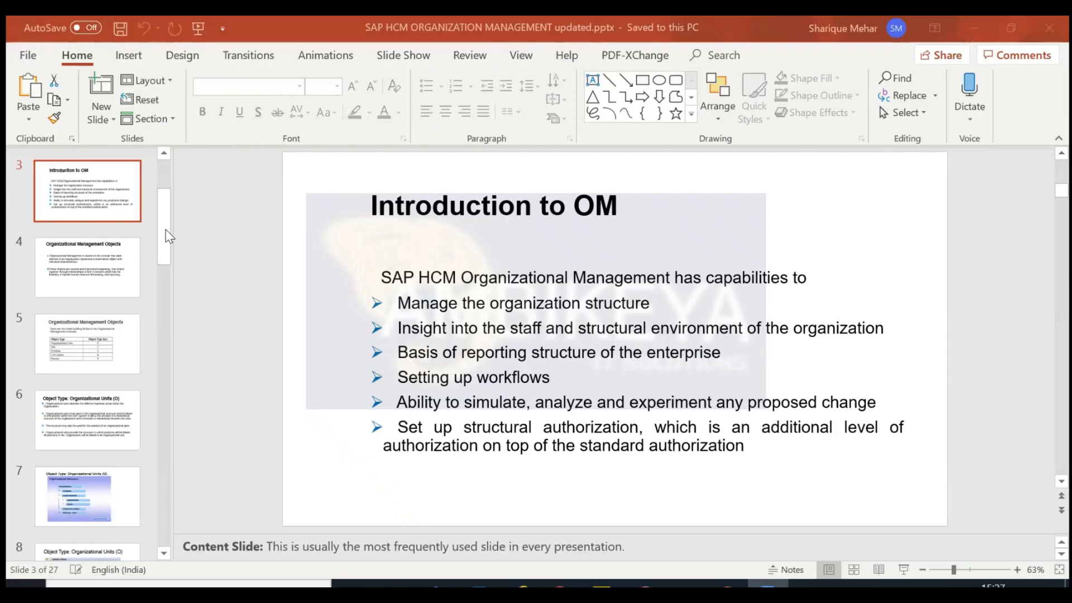
pyautogui.click(198, 37)
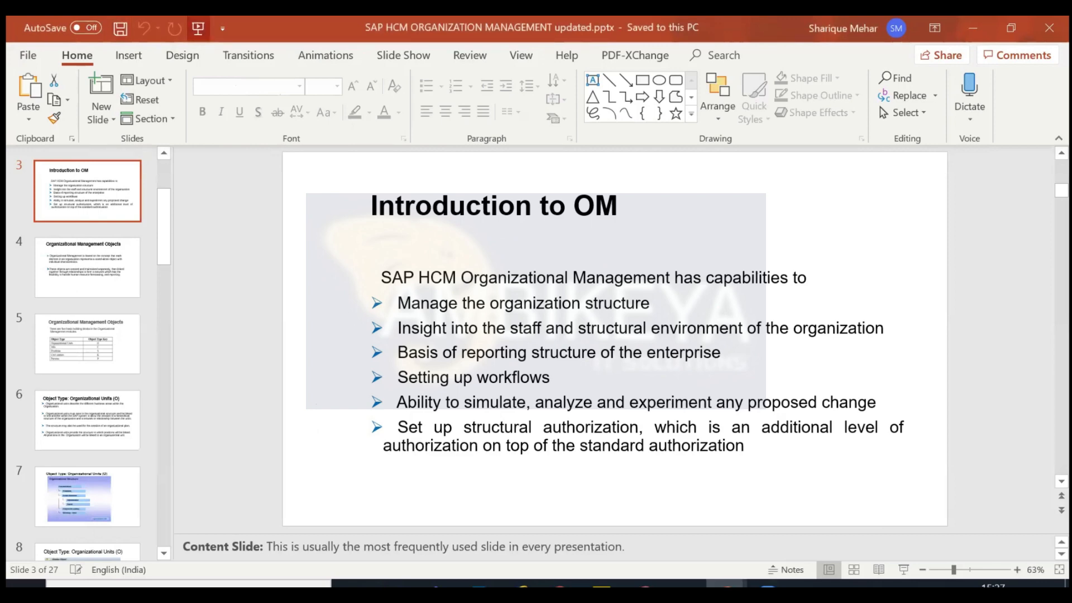
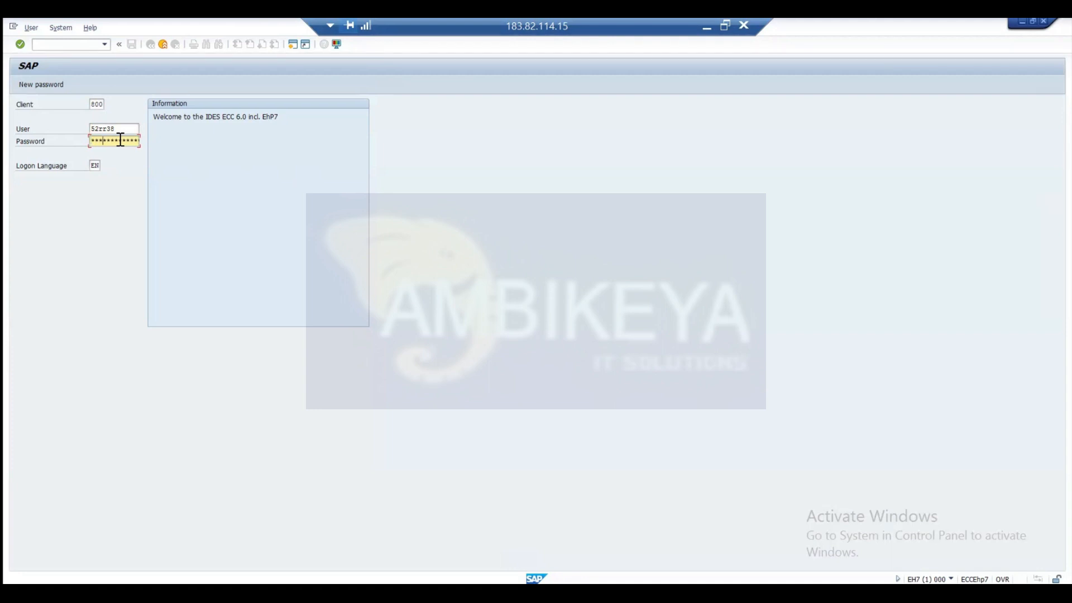
# Log on to the SAP system and open the Maintain Object transaction PP01.
pyautogui.press('Return')
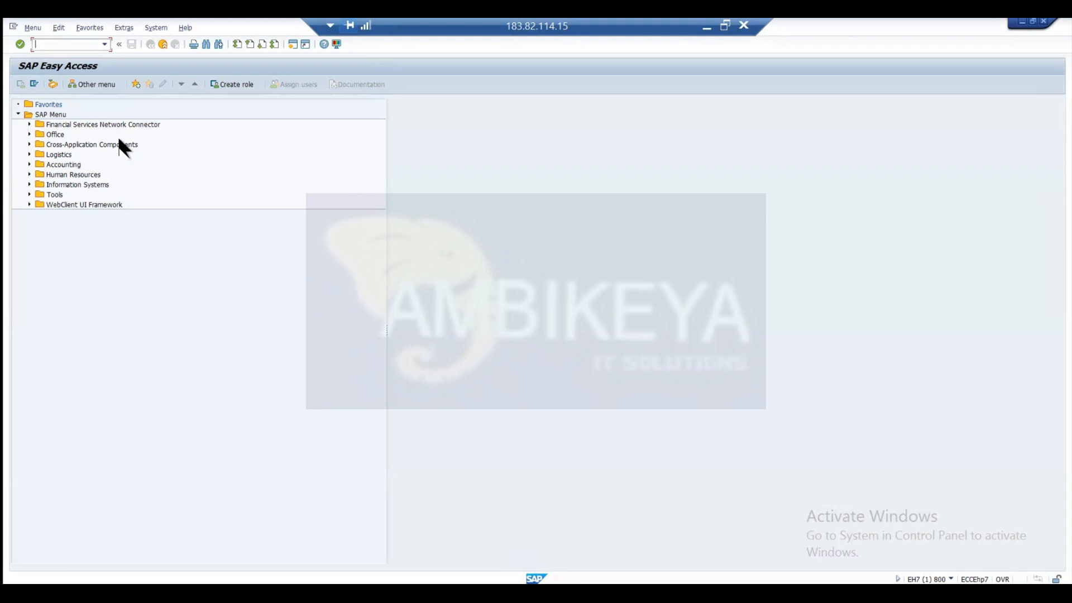
pyautogui.write('pp01')
pyautogui.press('Return')
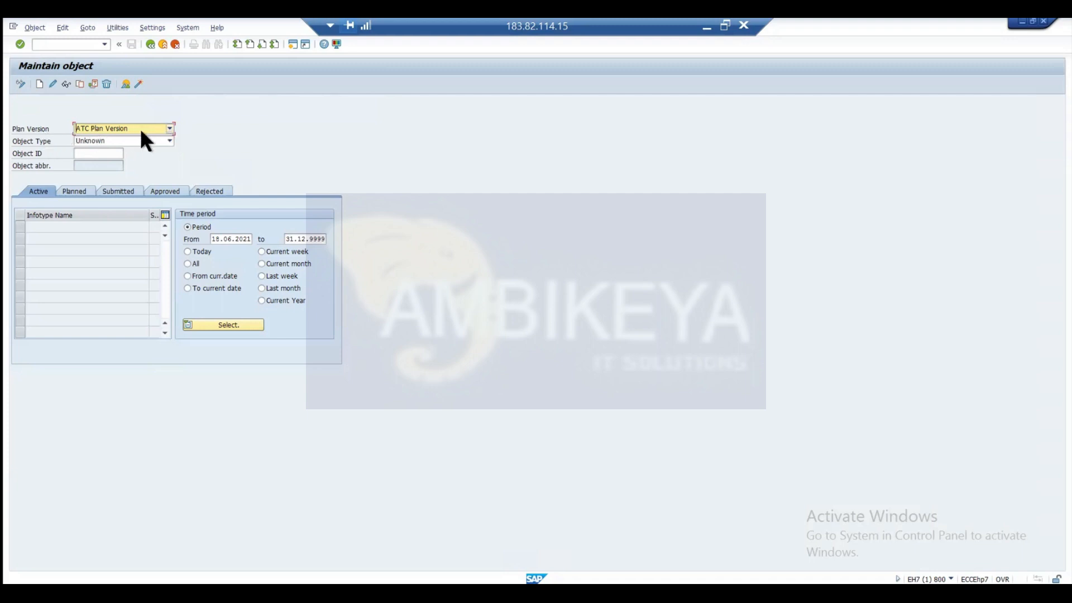
# Set the plan version to Active Plan Version after trying out the alternative plan versions.
pyautogui.click(168, 130)
pyautogui.scroll(1, 171, 153)
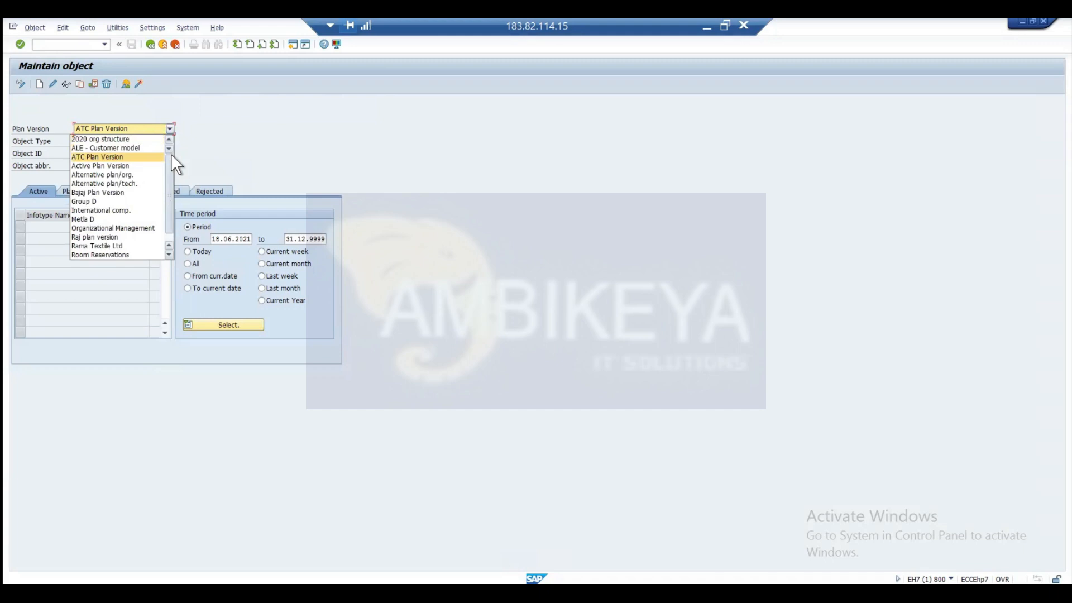
pyautogui.click(120, 166)
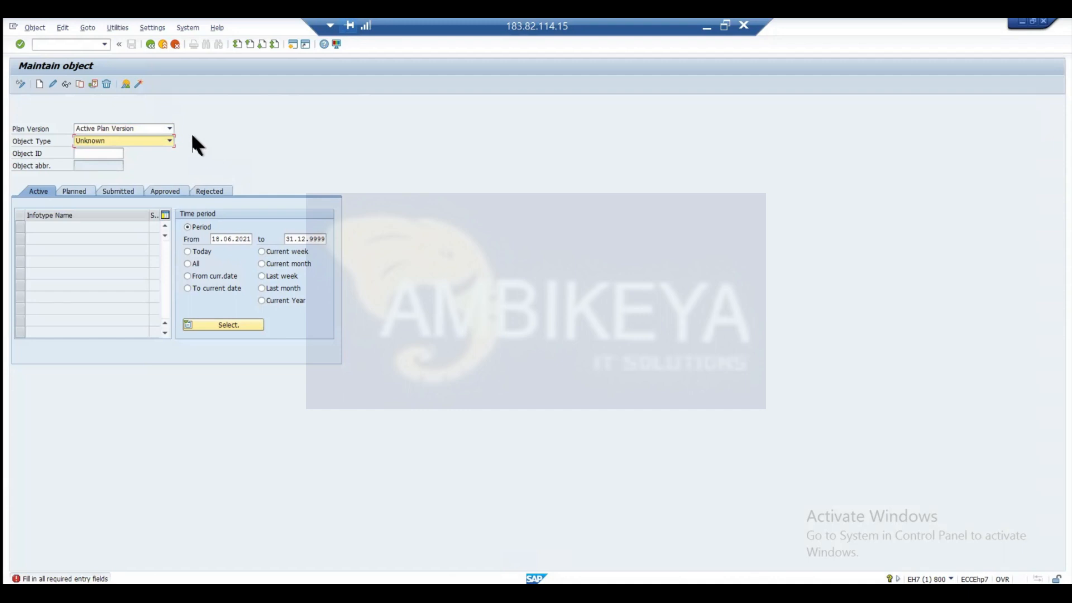
pyautogui.click(170, 128)
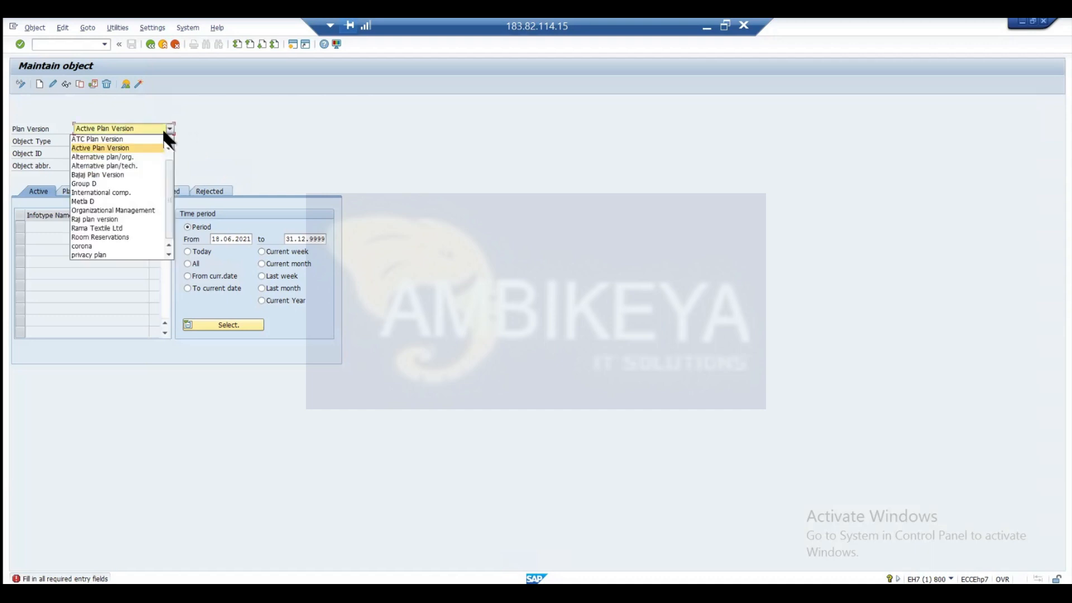
pyautogui.click(131, 166)
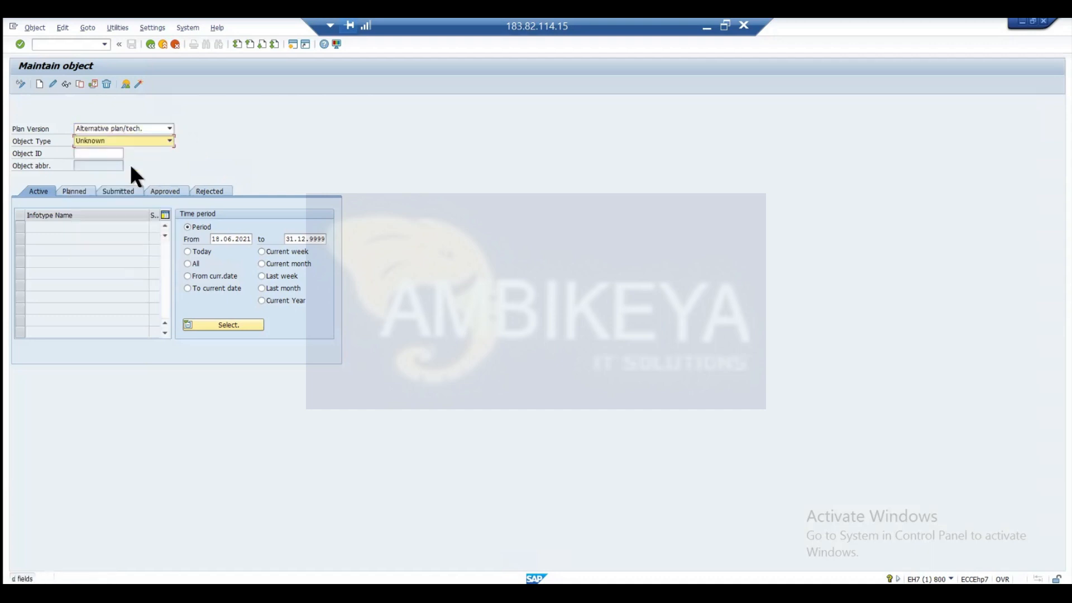
pyautogui.click(166, 125)
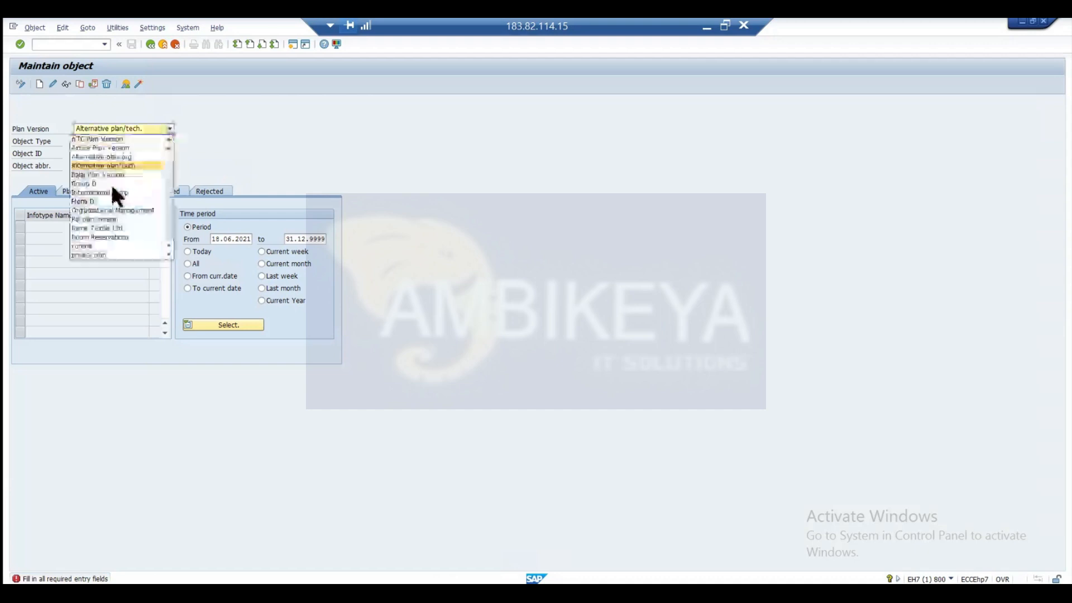
pyautogui.click(119, 148)
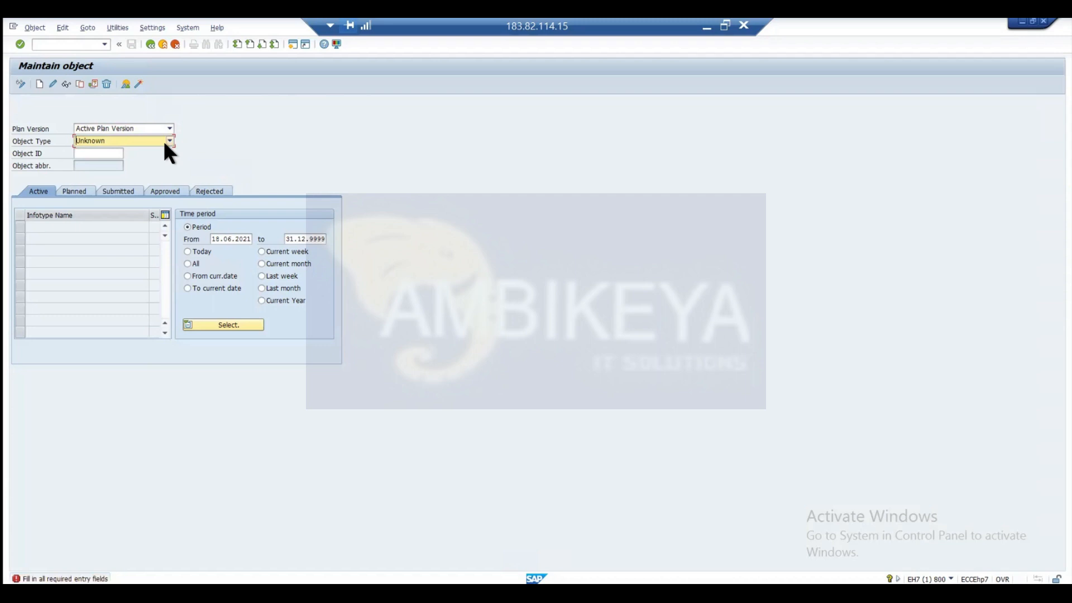
# Browse the available object types and set the object type to Organizational unit.
pyautogui.click(166, 139)
pyautogui.write('or')
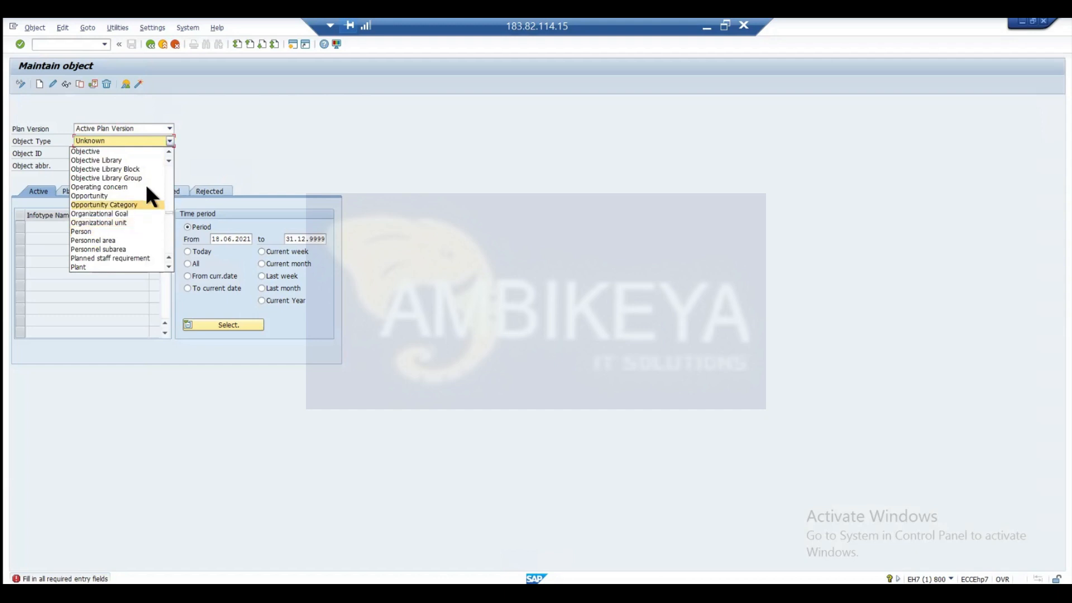
pyautogui.click(166, 167)
pyautogui.scroll(4, 166, 170)
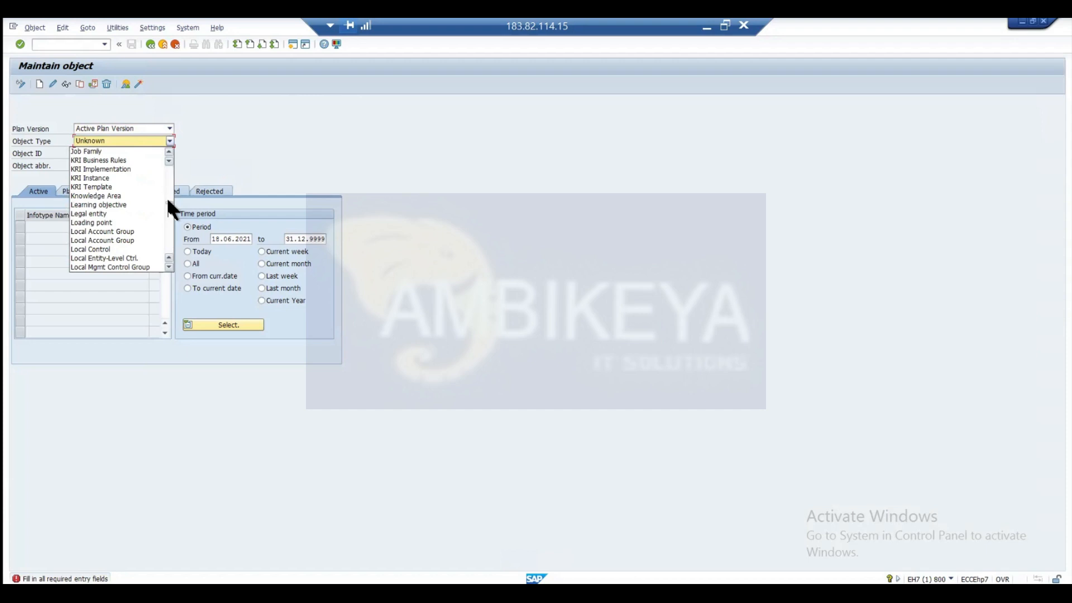
pyautogui.scroll(12, 168, 201)
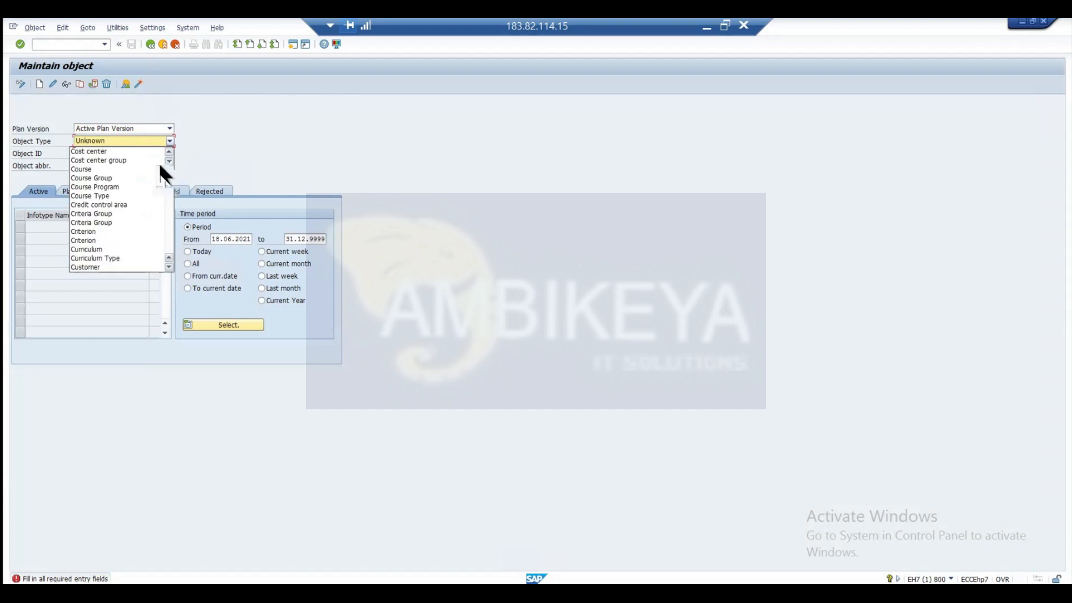
pyautogui.click(129, 136)
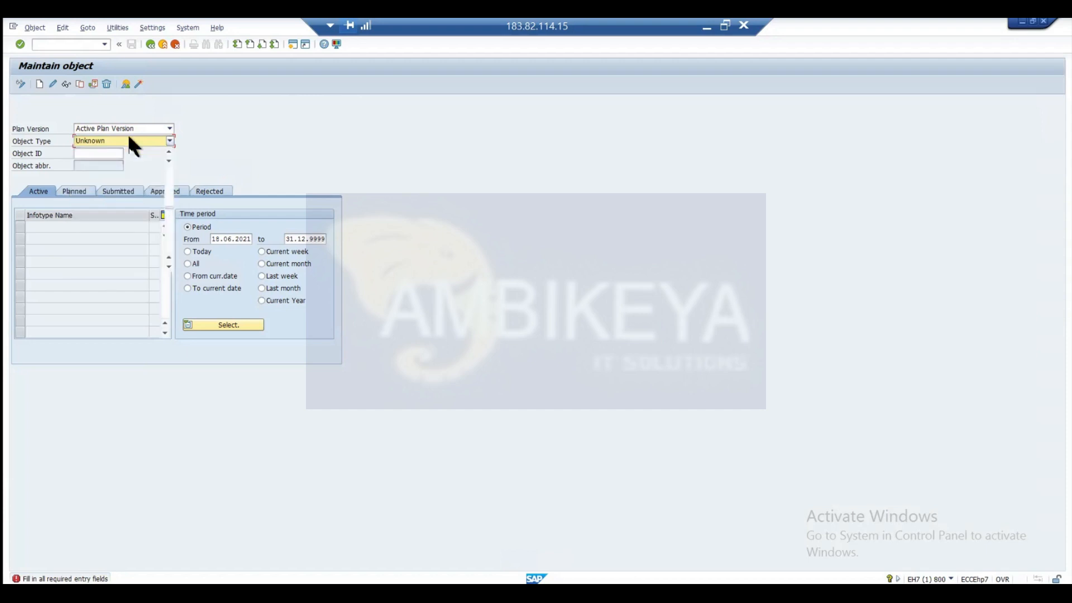
pyautogui.click(129, 138)
pyautogui.scroll(-2, 129, 139)
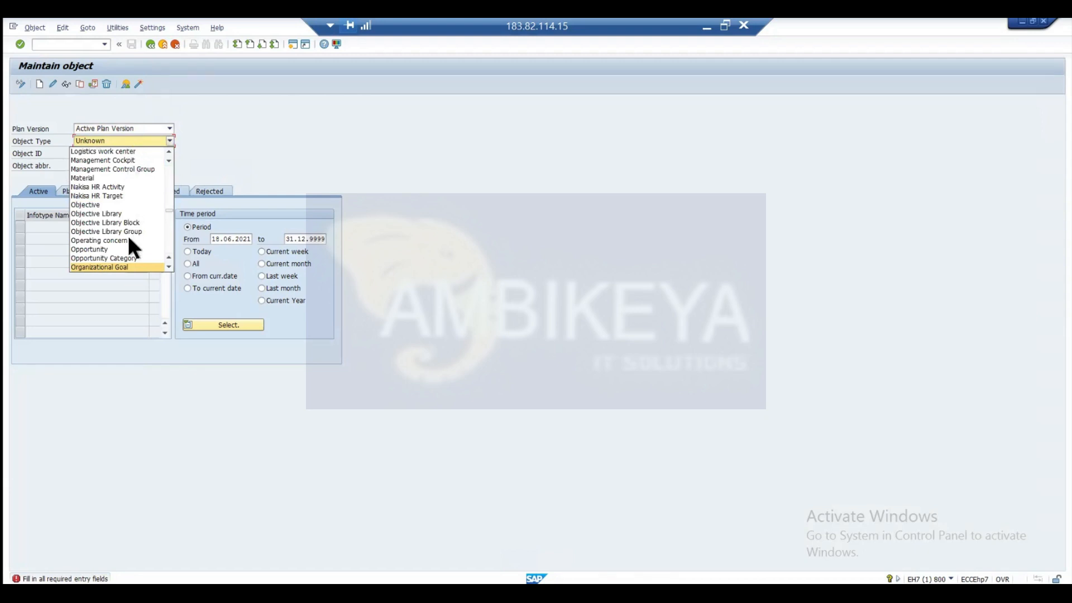
pyautogui.scroll(-1, 129, 257)
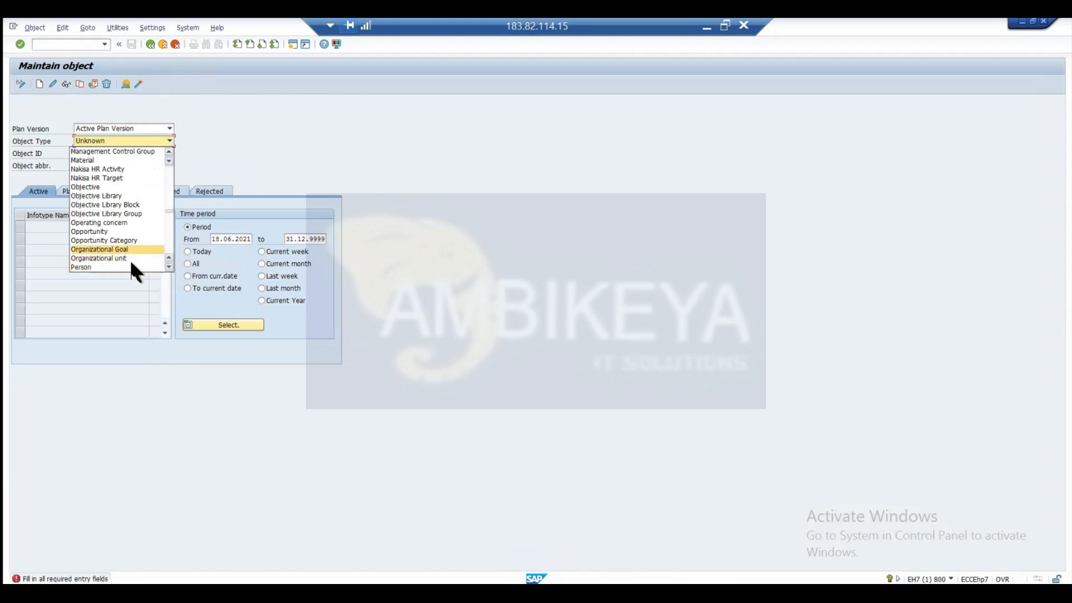
pyautogui.click(114, 249)
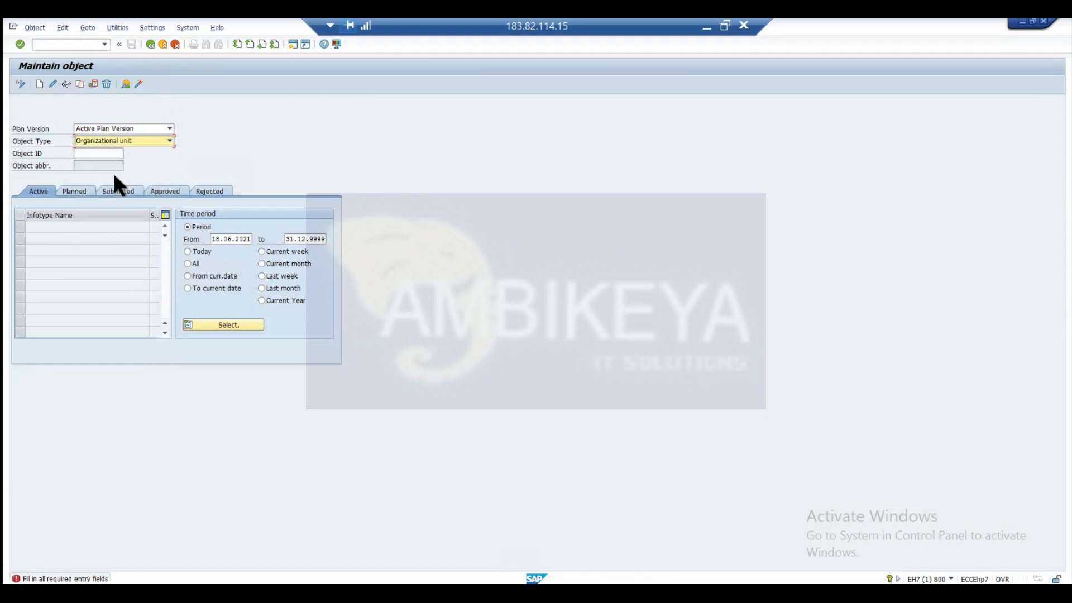
# Load organizational unit 50011233 to check which infotypes it already has.
pyautogui.click(104, 155)
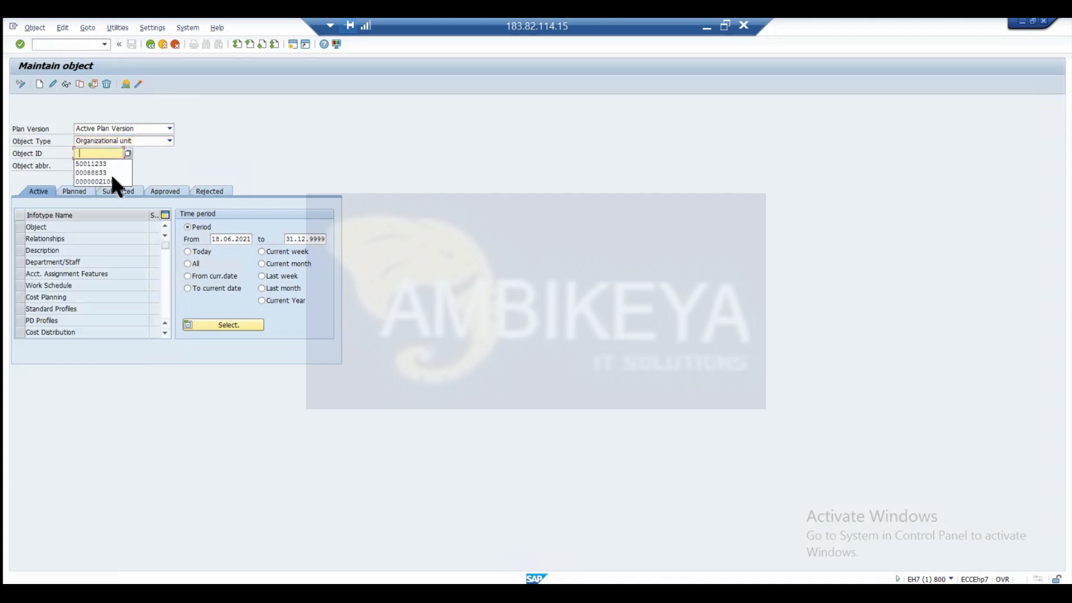
pyautogui.click(108, 164)
pyautogui.press('Return')
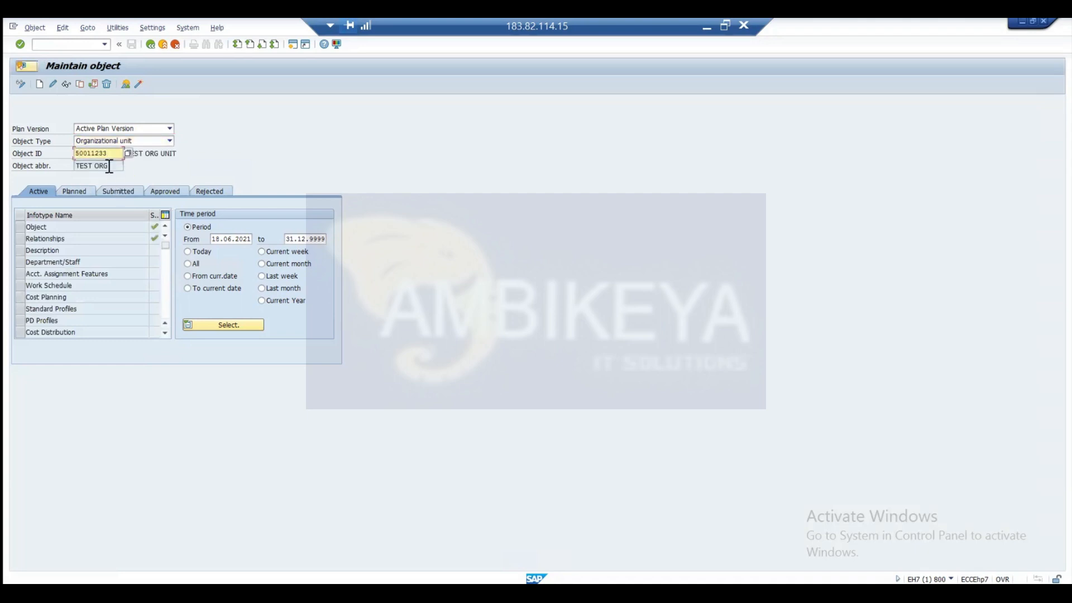
pyautogui.click(257, 156)
pyautogui.moveTo(106, 151); pyautogui.dragTo(67, 155)
pyautogui.press('BackSpace')
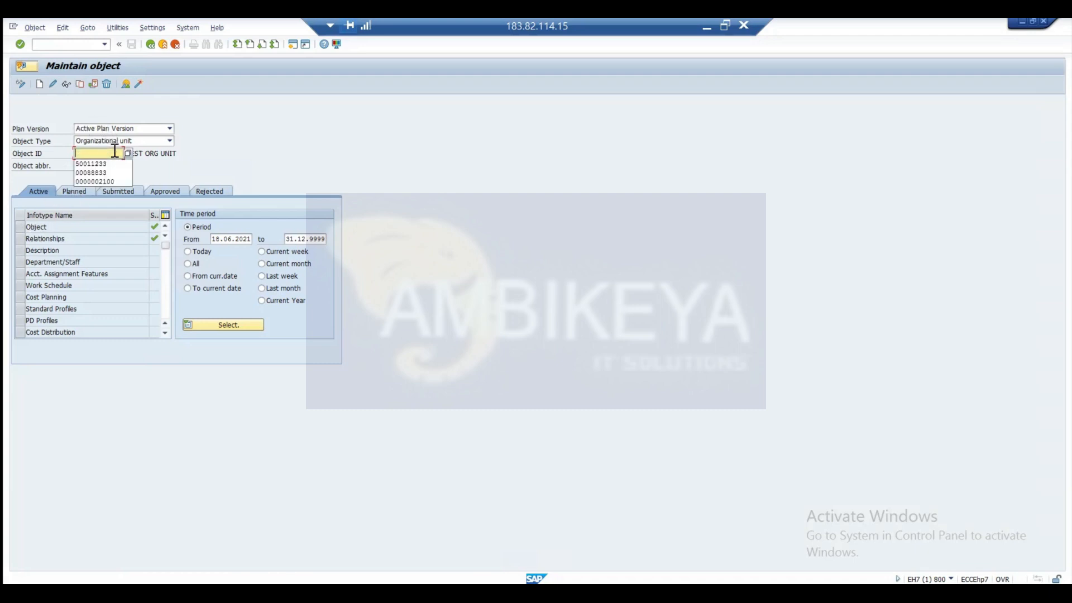
pyautogui.press('Down')
pyautogui.press('Down')
pyautogui.press('Return')
pyautogui.doubleClick(114, 150)
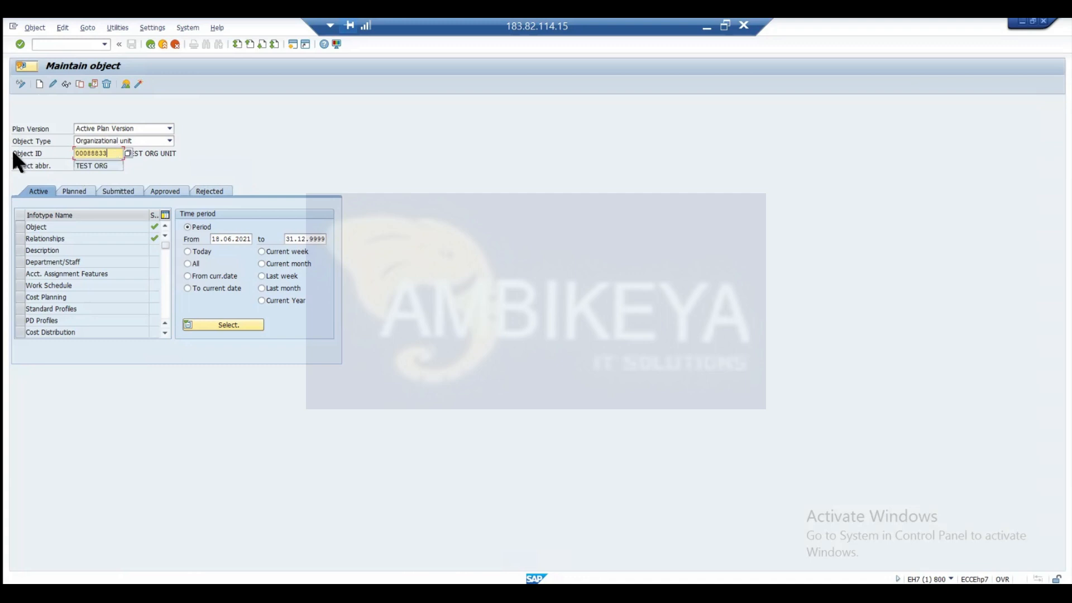
pyautogui.press('BackSpace')
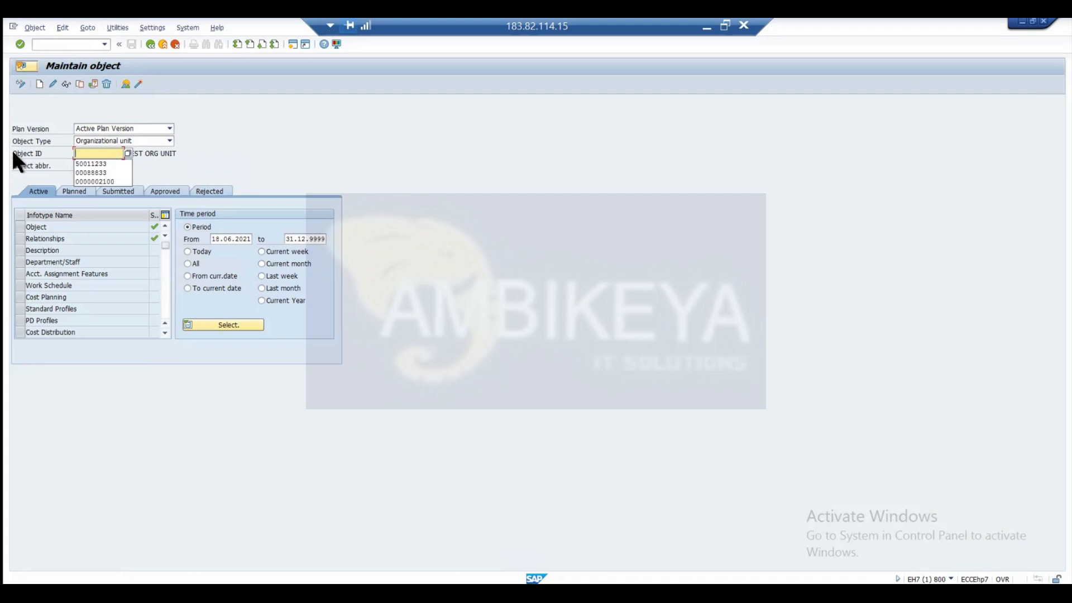
pyautogui.click(41, 84)
pyautogui.click(30, 227)
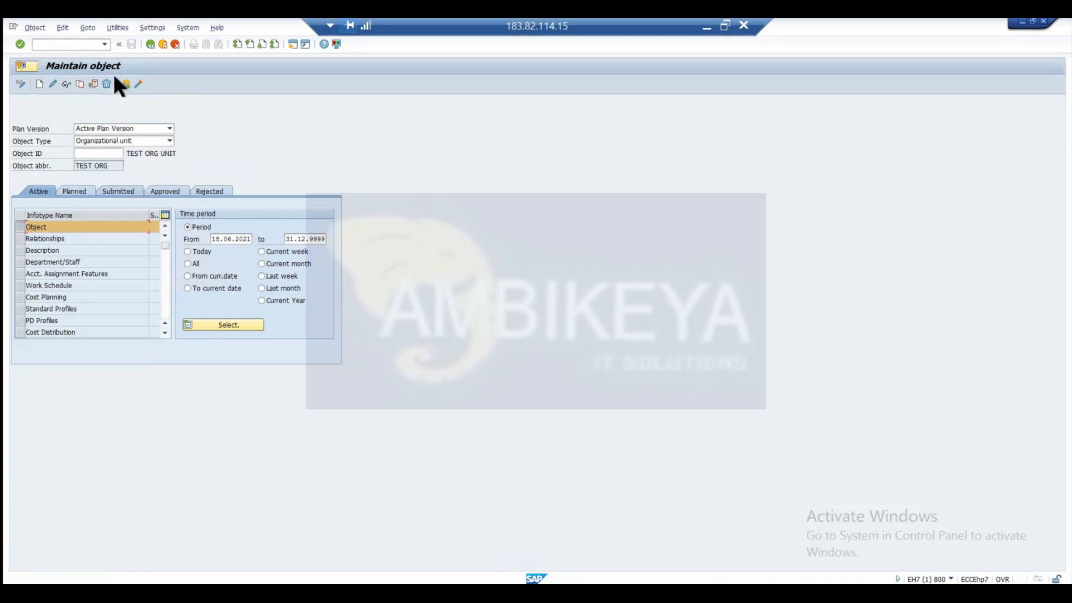
# Restart the Maintain Object transaction PP01 and start creating an Object infotype record for a new organizational unit.
pyautogui.write('/nppo1')
pyautogui.press('Return')
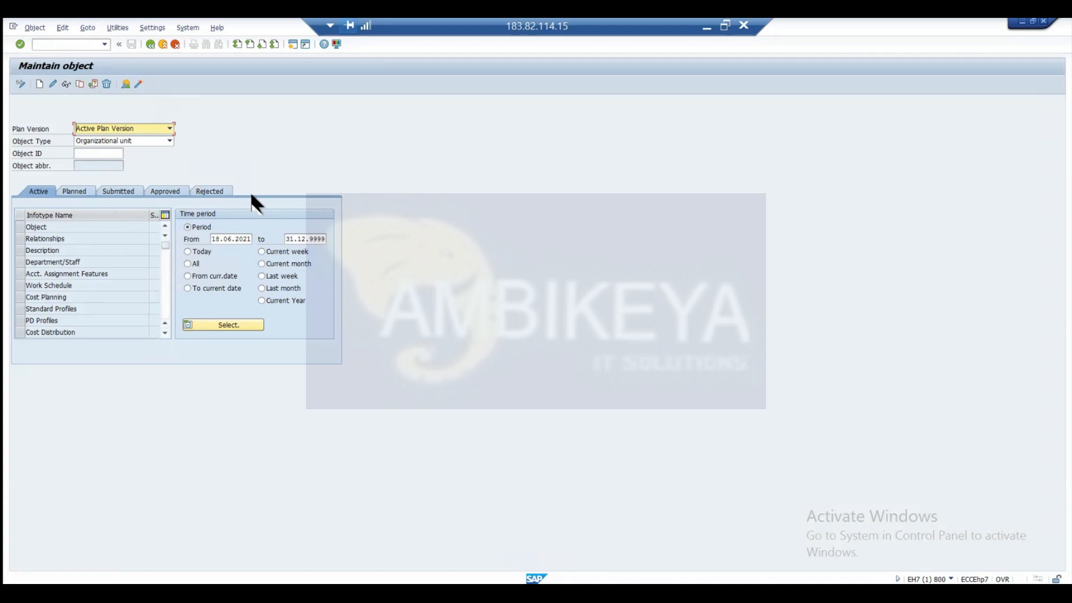
pyautogui.click(21, 227)
pyautogui.click(39, 83)
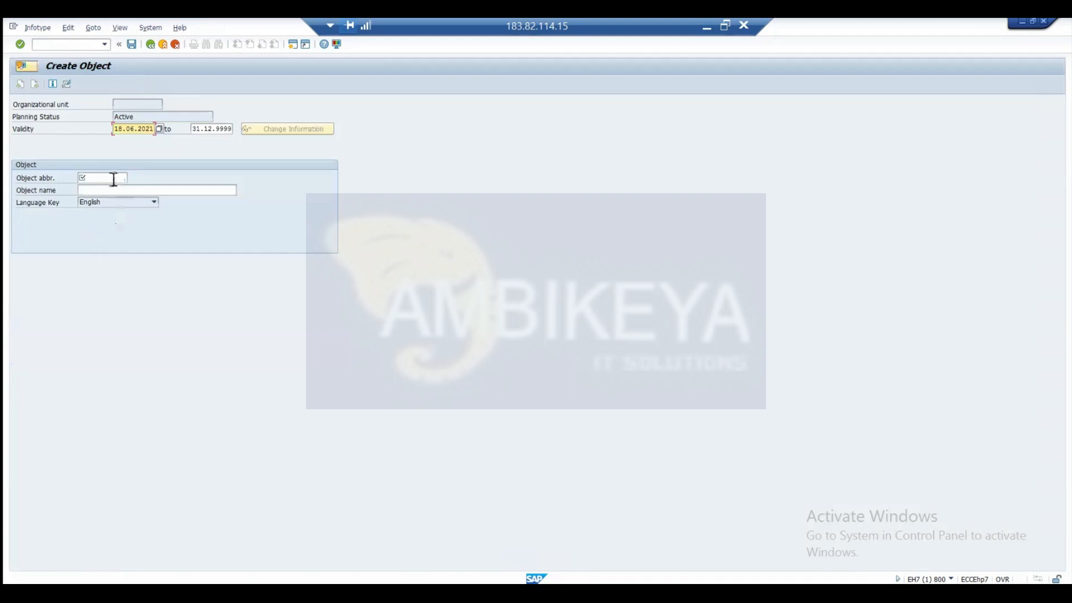
# Enter HR as the object abbreviation and HR department as the object name, and continue to the essential relationship.
pyautogui.click(114, 179)
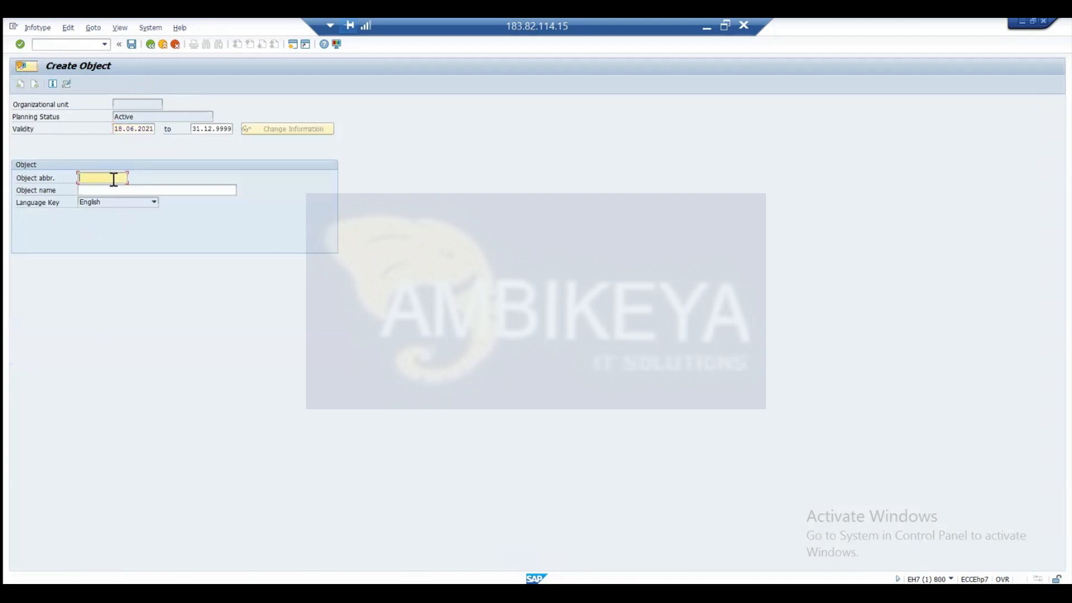
pyautogui.write('pract')
pyautogui.press('BackSpace')
pyautogui.press('BackSpace')
pyautogui.press('BackSpace')
pyautogui.press('BackSpace')
pyautogui.press('BackSpace')
pyautogui.write('HR')
pyautogui.click(113, 189)
pyautogui.write('HR department')
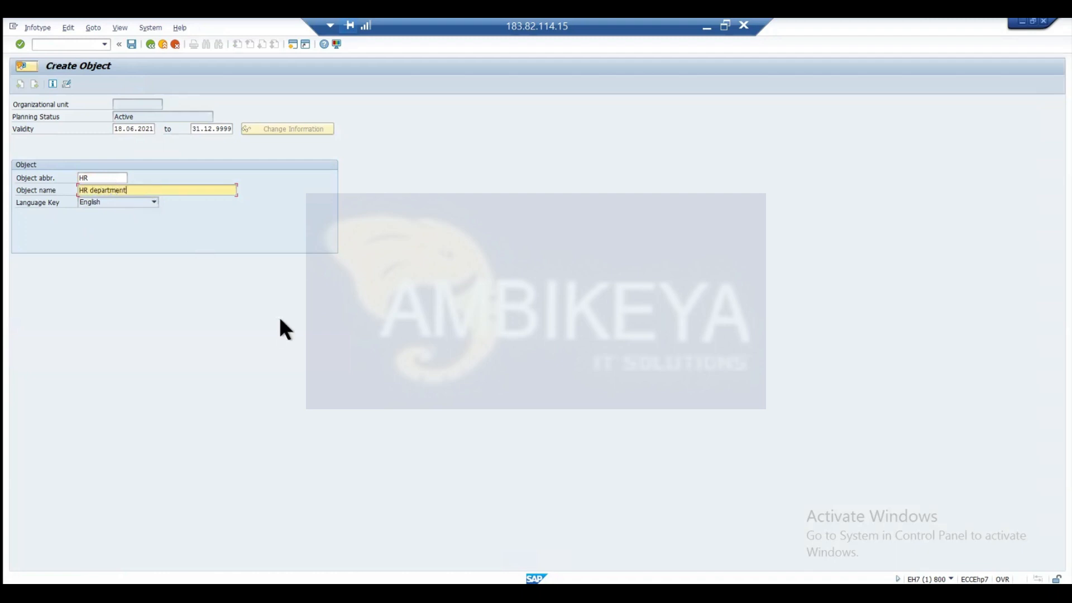
pyautogui.press('Return')
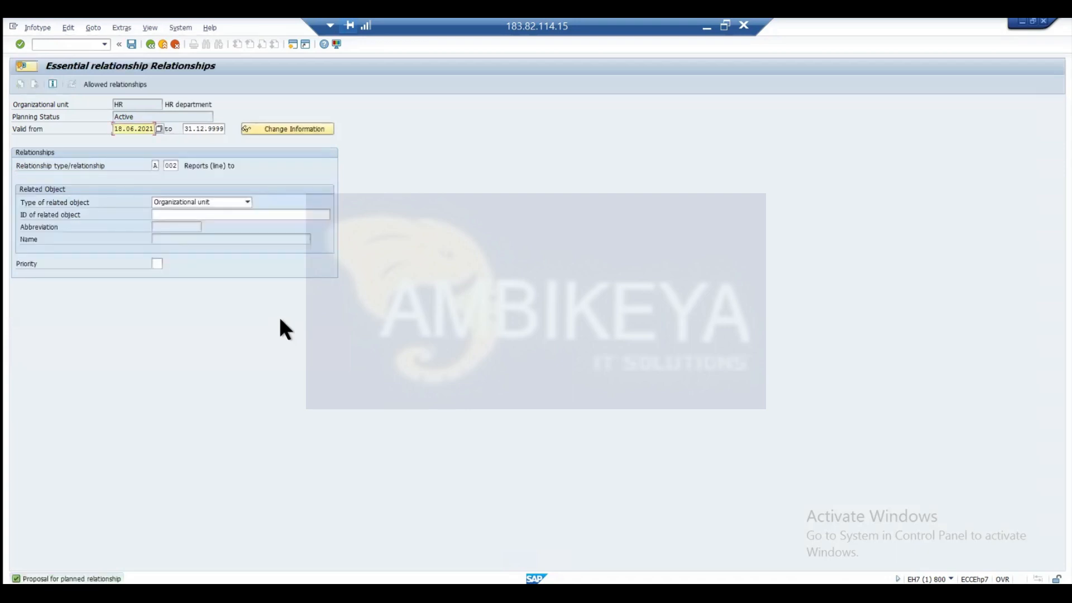
# Relate the HR department to organizational unit 50011233 with the Reports (line) to relationship and save the record.
pyautogui.click(259, 216)
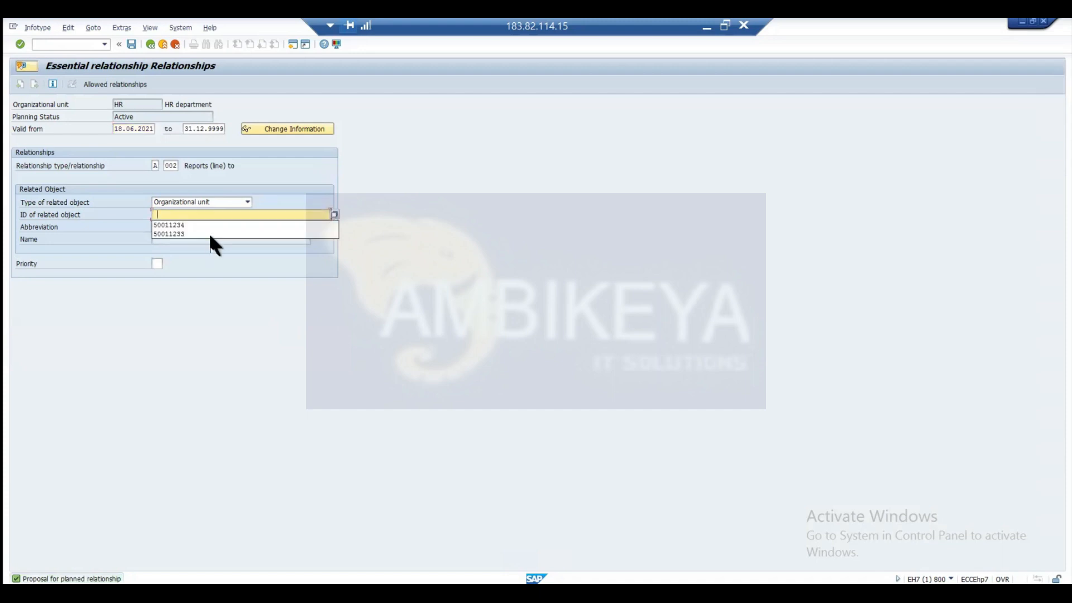
pyautogui.click(211, 234)
pyautogui.press('Return')
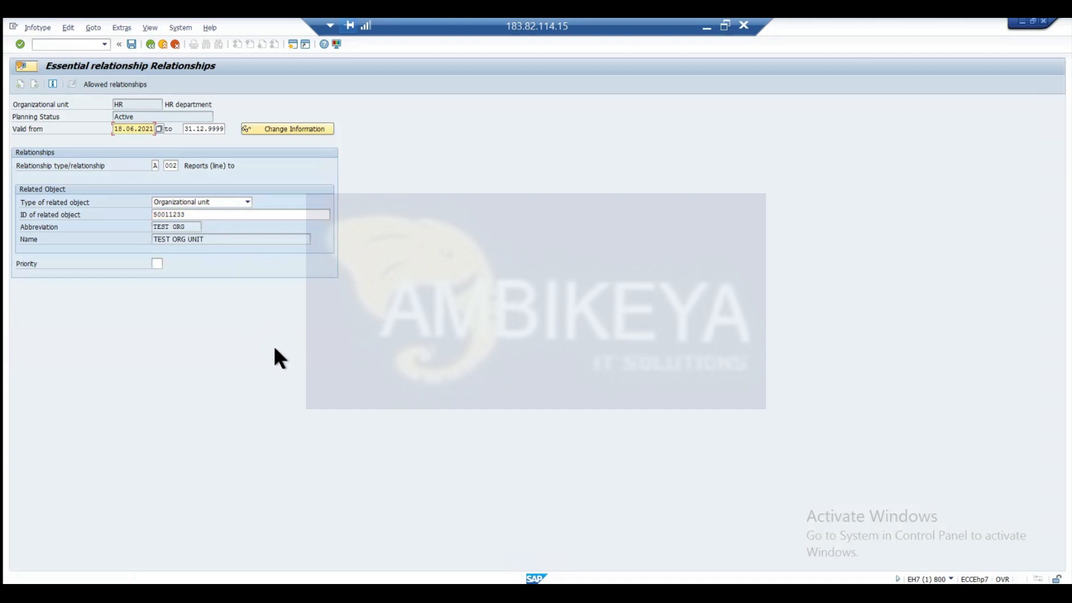
pyautogui.hotkey('ctrl', 's')
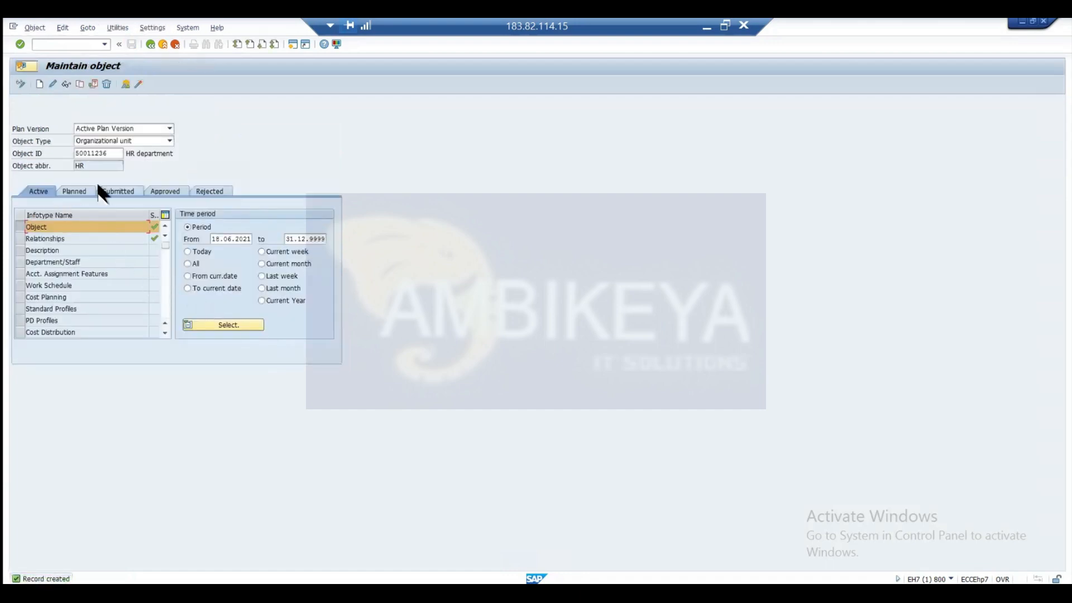
# Display the list of Relationships records for the new HR department and examine its reporting relationship.
pyautogui.doubleClick(113, 155)
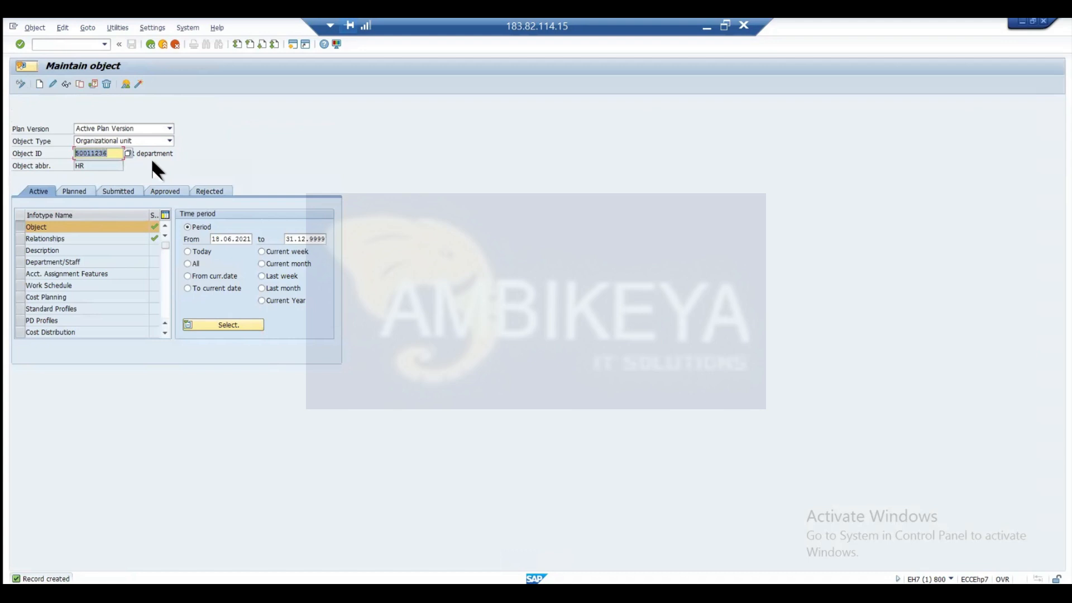
pyautogui.click(160, 153)
pyautogui.click(111, 155)
pyautogui.doubleClick(84, 153)
pyautogui.click(21, 239)
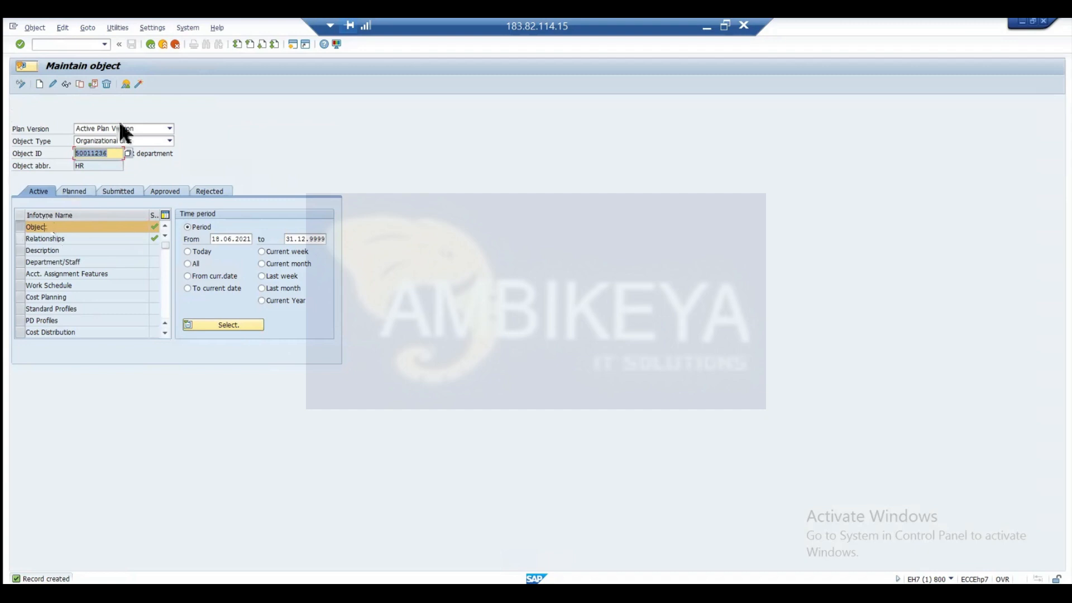
pyautogui.click(124, 83)
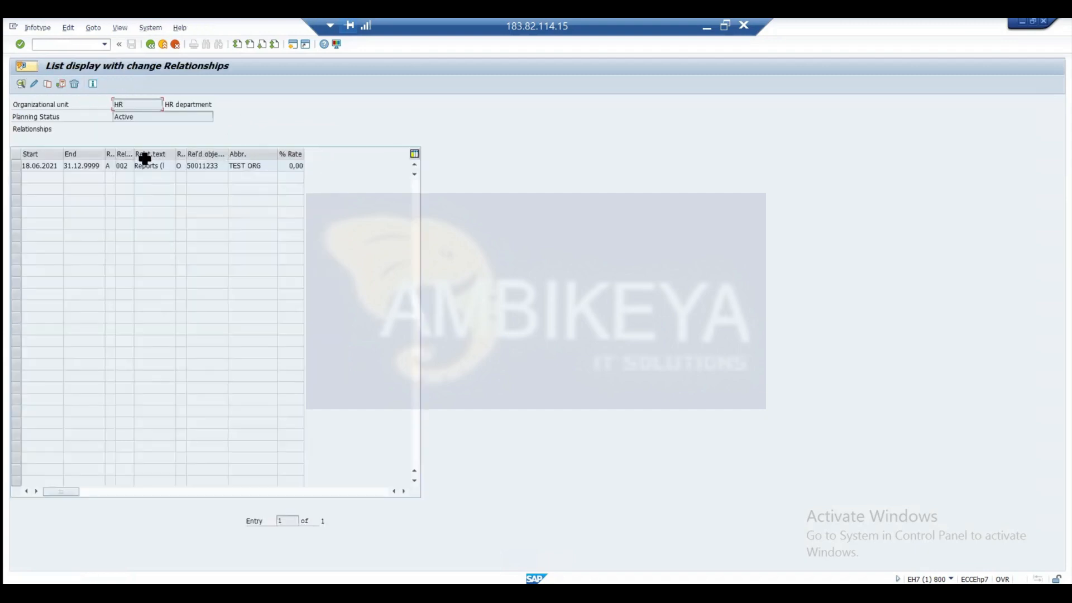
pyautogui.click(149, 167)
# Open transaction PPOM_OLD in a new session and display the organizational structure for organizational unit 50011233.
pyautogui.click(93, 44)
pyautogui.write('/oppom_old')
pyautogui.press('Return')
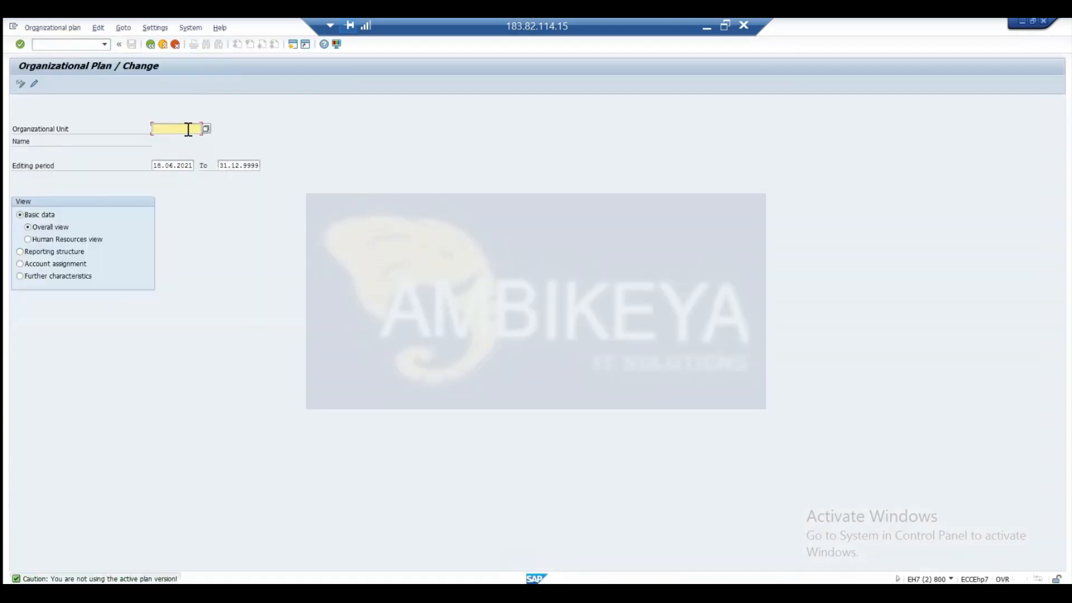
pyautogui.click(189, 129)
pyautogui.press('Return')
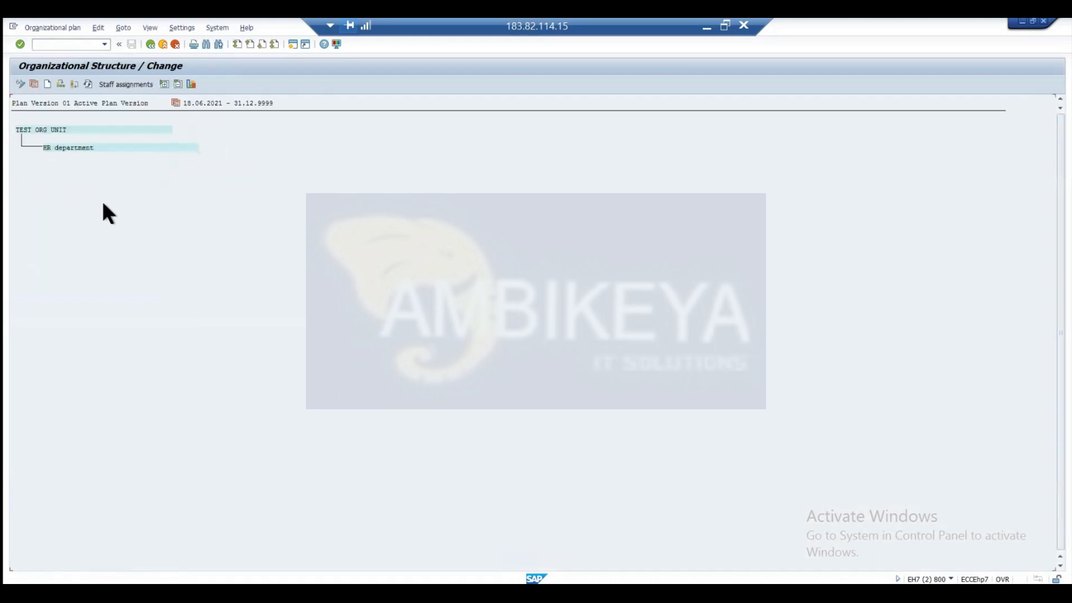
# View the TEST ORG UNIT hierarchy as a structural graphic and close the graphic window.
pyautogui.click(36, 131)
pyautogui.click(190, 83)
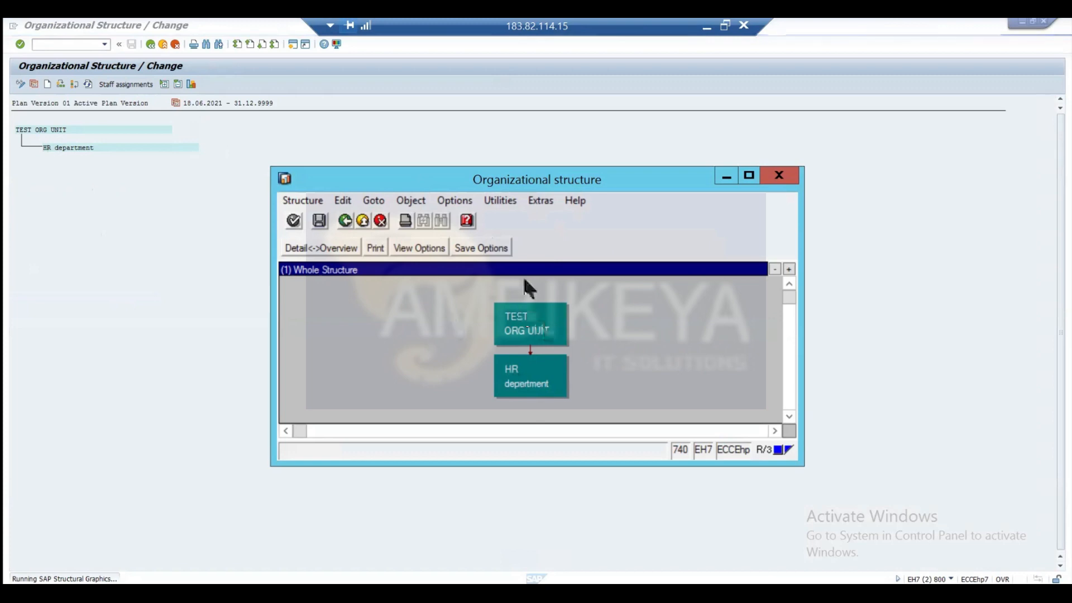
pyautogui.click(781, 177)
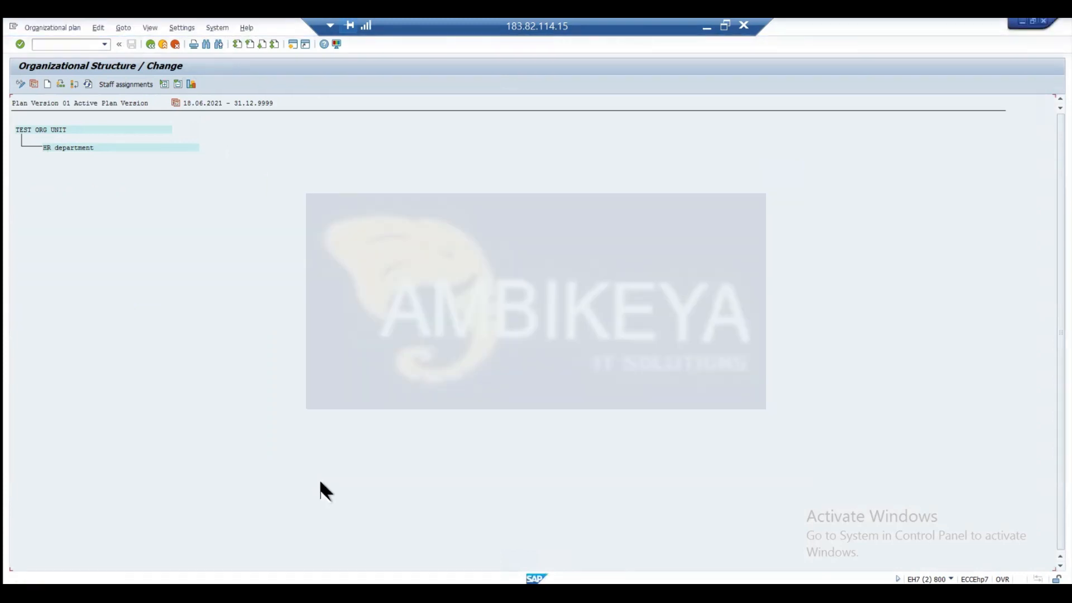
# Switch back to the PowerPoint slide show and advance to the Object Type: Jobs (C) slide.
pyautogui.hotkey('alt', 'Tab')
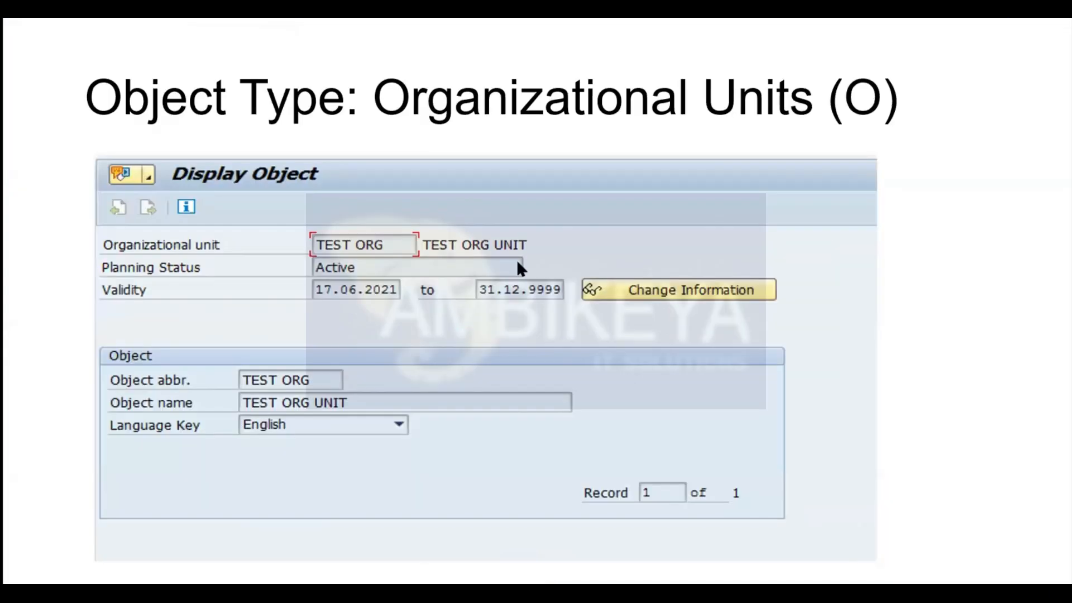
pyautogui.click(517, 259)
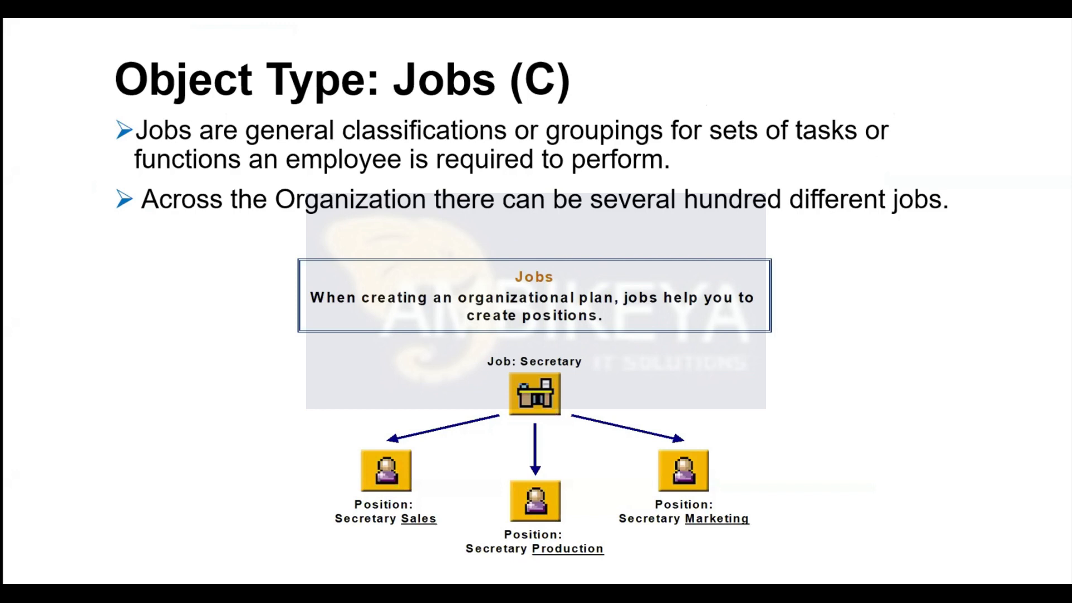
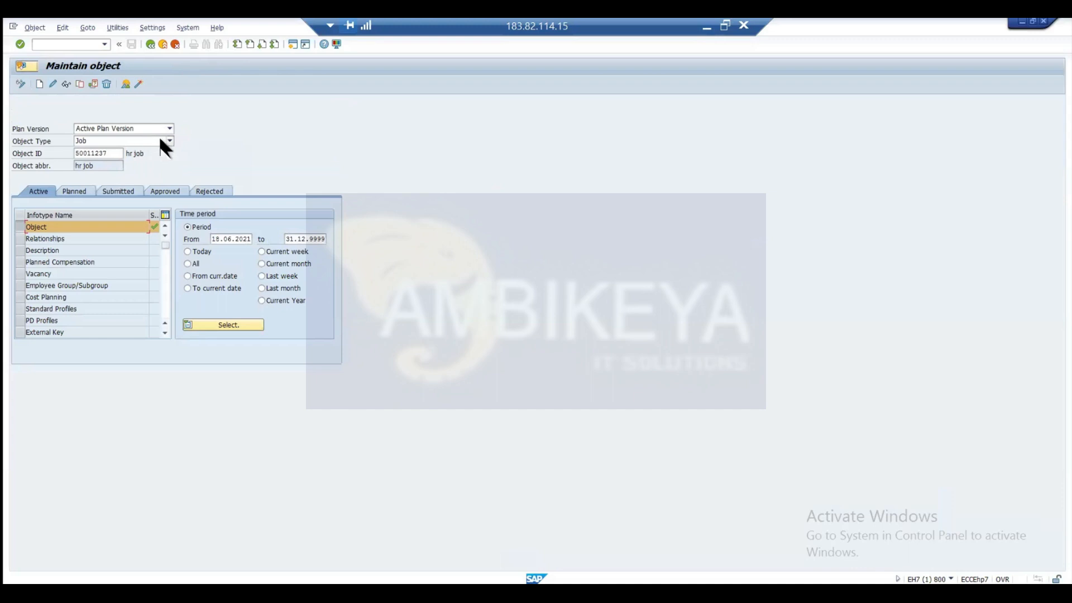
# Set the object type to Position, clear the object ID, and restart transaction PP01 with a blank object.
pyautogui.click(170, 142)
pyautogui.press('p')
pyautogui.press('o')
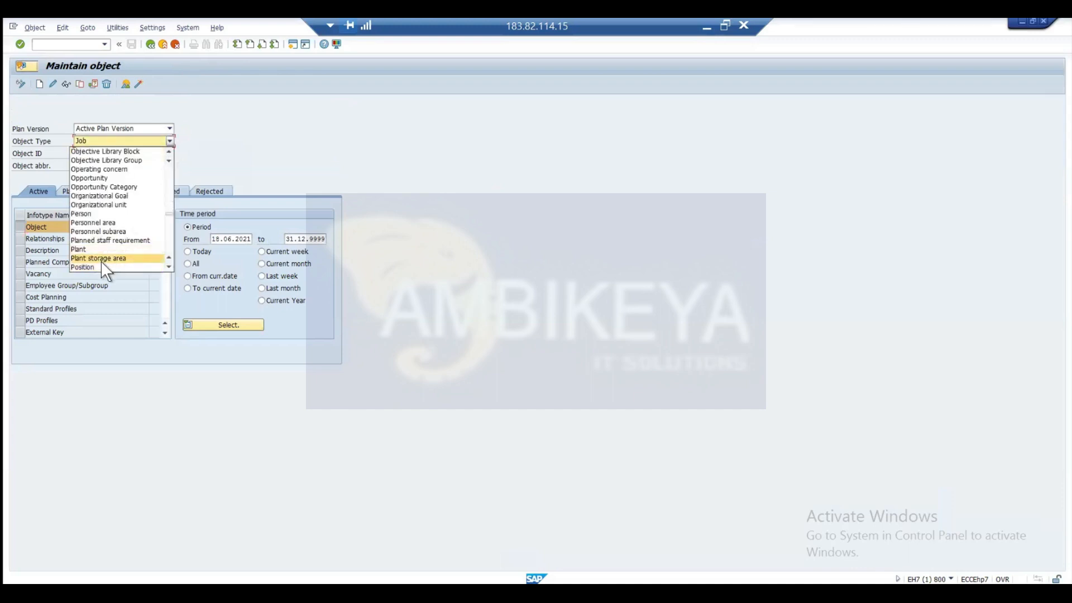
pyautogui.click(102, 266)
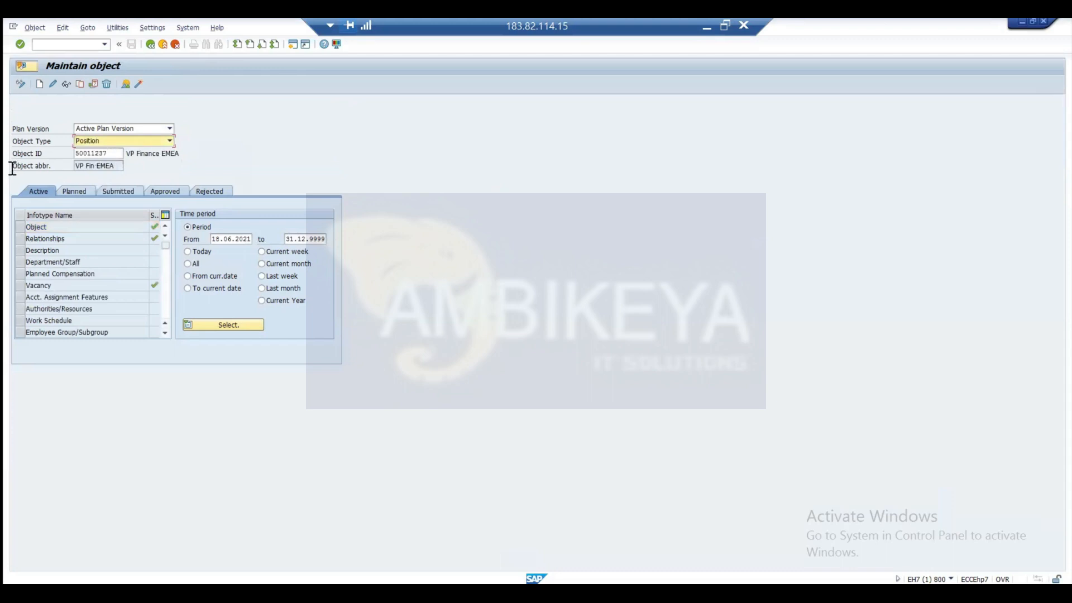
pyautogui.press('Delete')
pyautogui.press('Return')
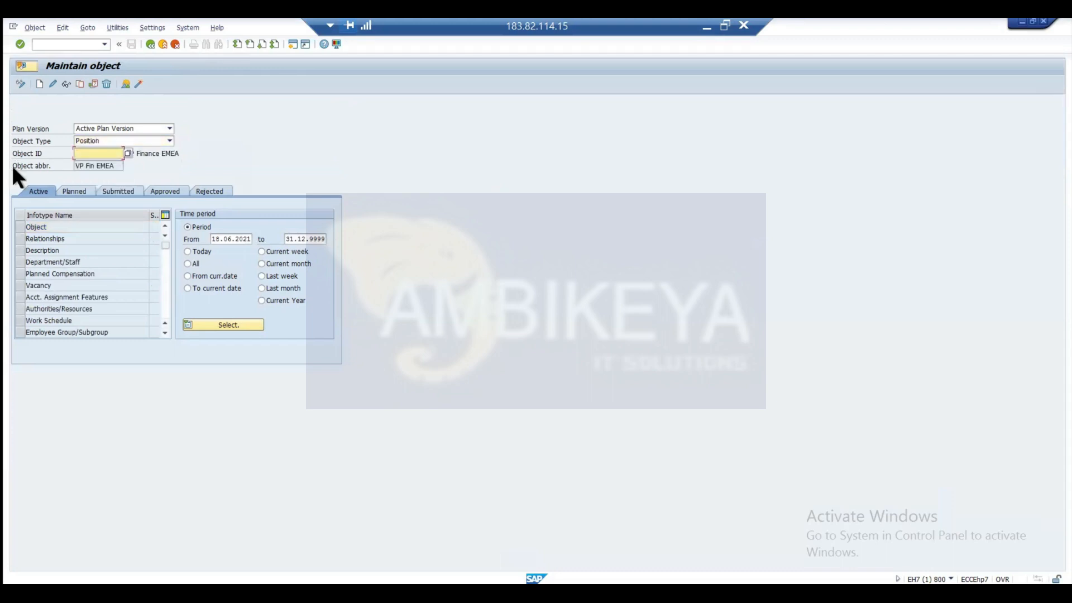
pyautogui.click(77, 44)
pyautogui.write('/npp01')
pyautogui.press('Return')
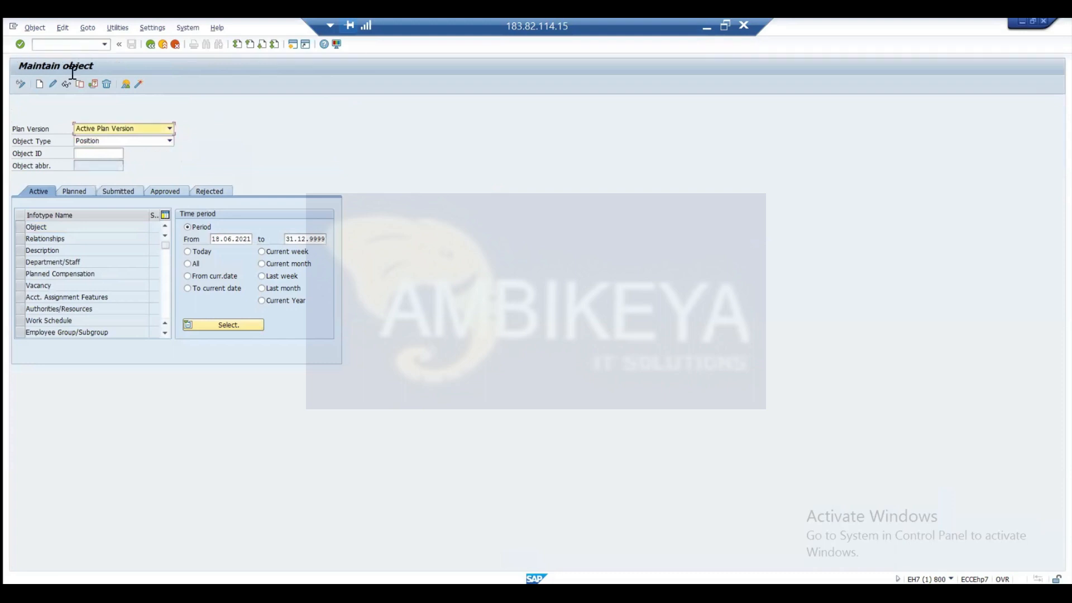
# Create a position object with abbreviation and name "hr position", valid from 18.06.2021, and save it.
pyautogui.click(22, 227)
pyautogui.click(39, 84)
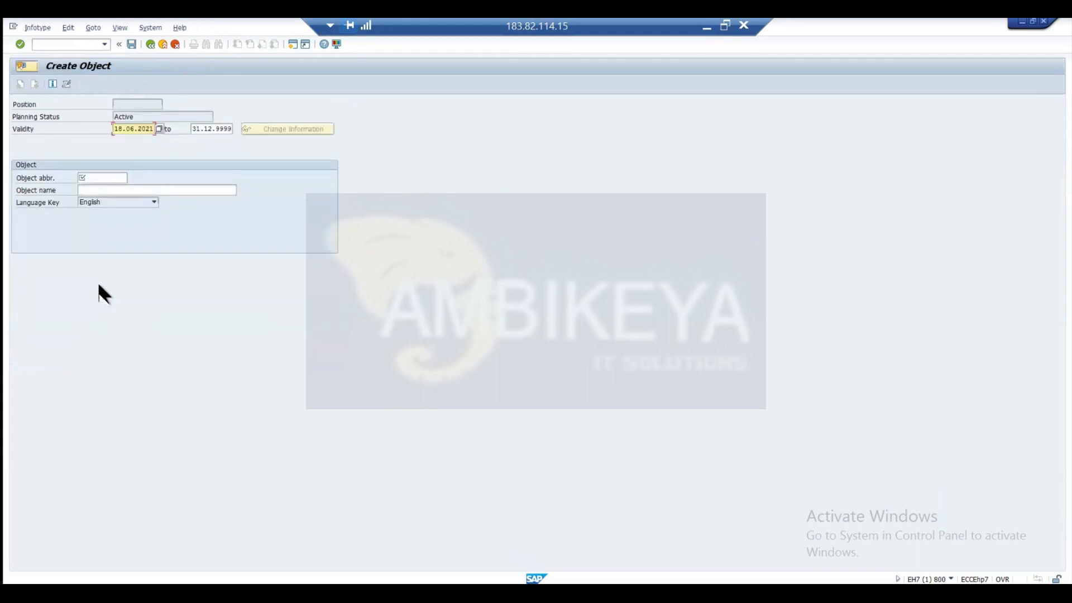
pyautogui.click(118, 178)
pyautogui.write('h')
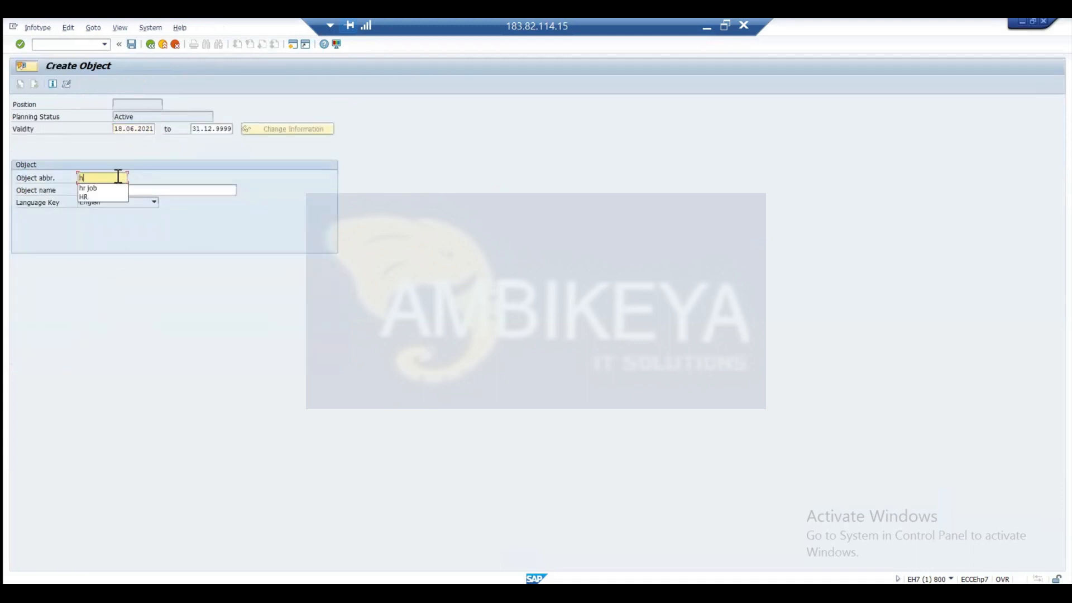
pyautogui.write('r position')
pyautogui.click(123, 194)
pyautogui.write('hr positio')
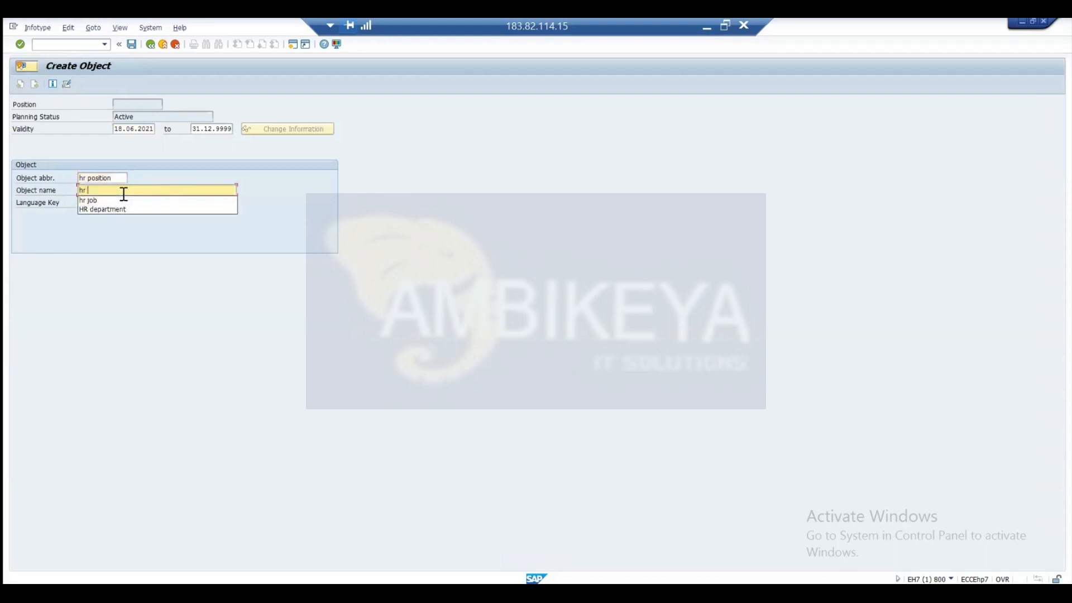
pyautogui.write('n')
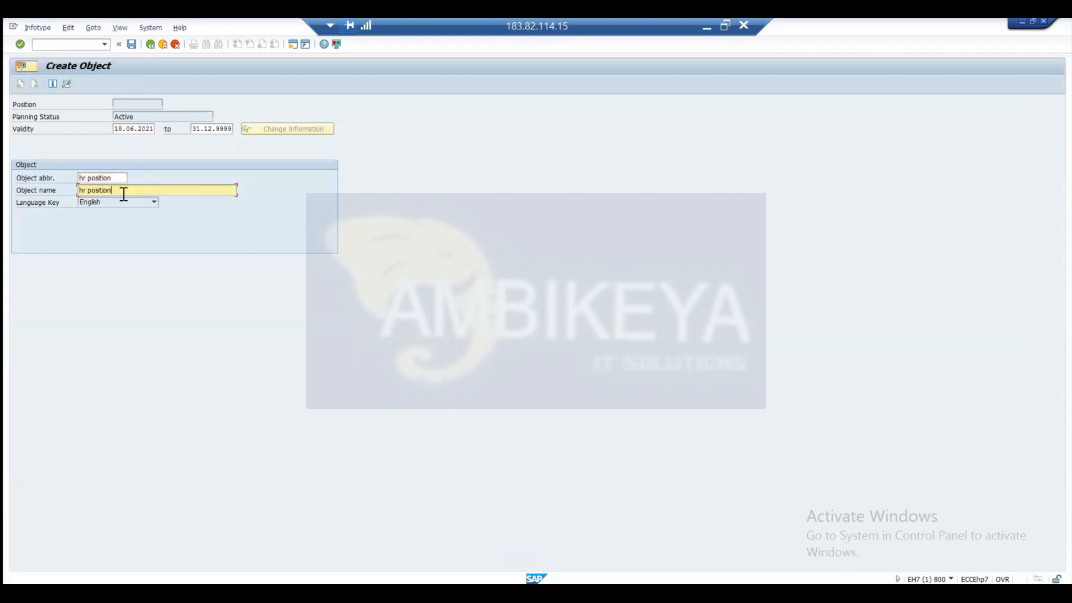
pyautogui.hotkey('ctrl', 's')
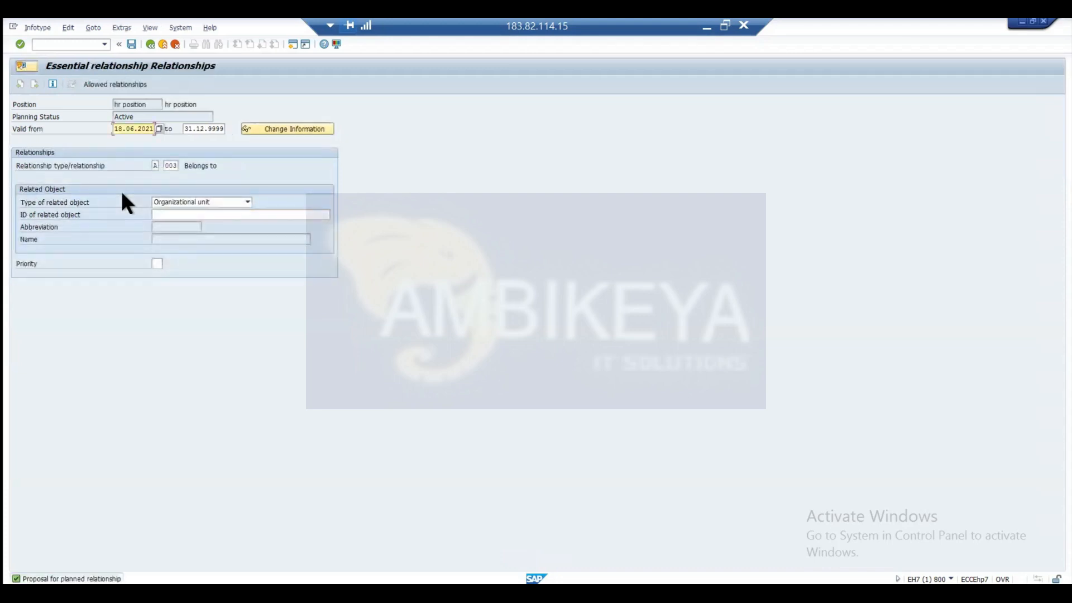
# Look up the related organizational unit for the essential Belongs to relationship, narrowing the search to HR units.
pyautogui.click(242, 214)
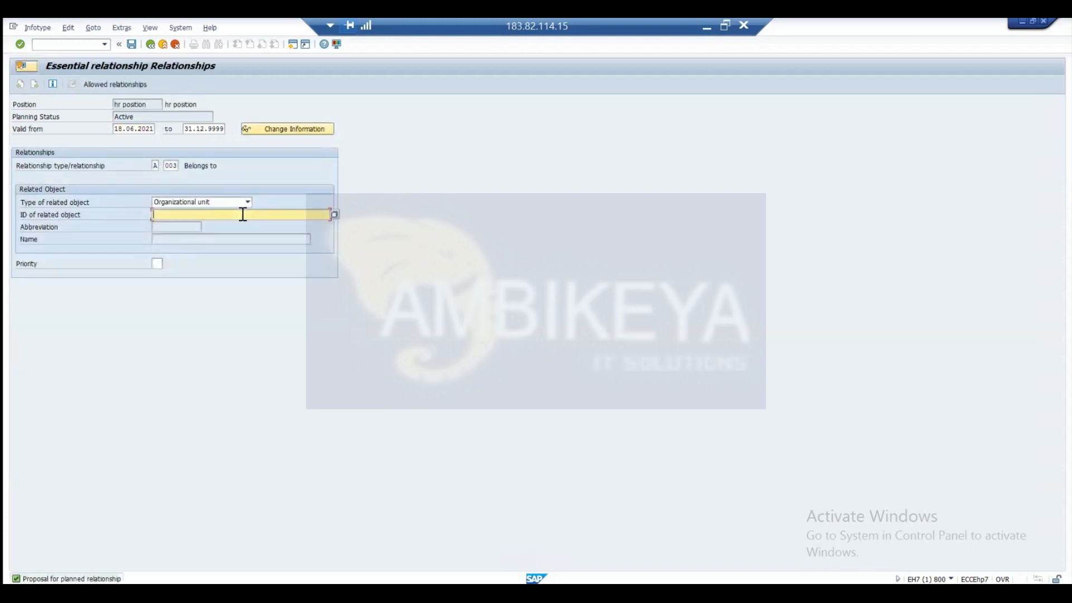
pyautogui.click(334, 214)
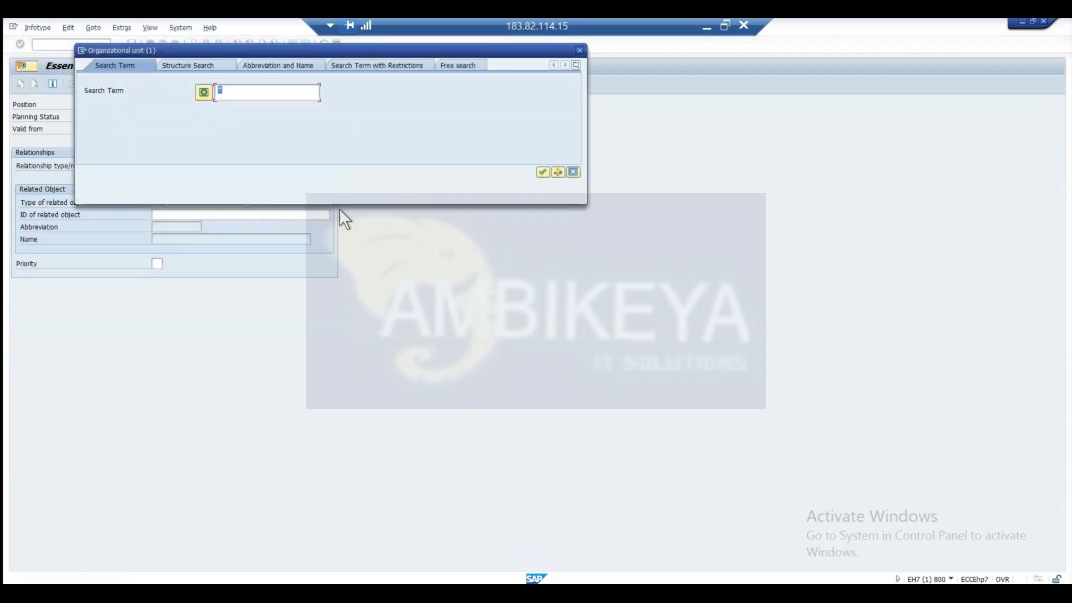
pyautogui.click(542, 170)
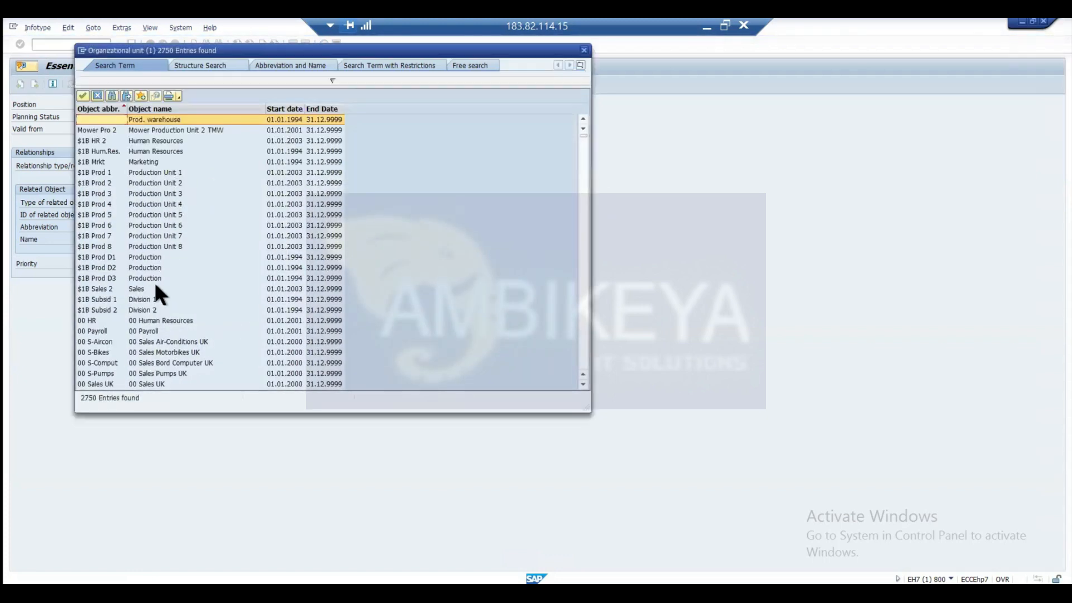
pyautogui.click(332, 81)
pyautogui.click(248, 96)
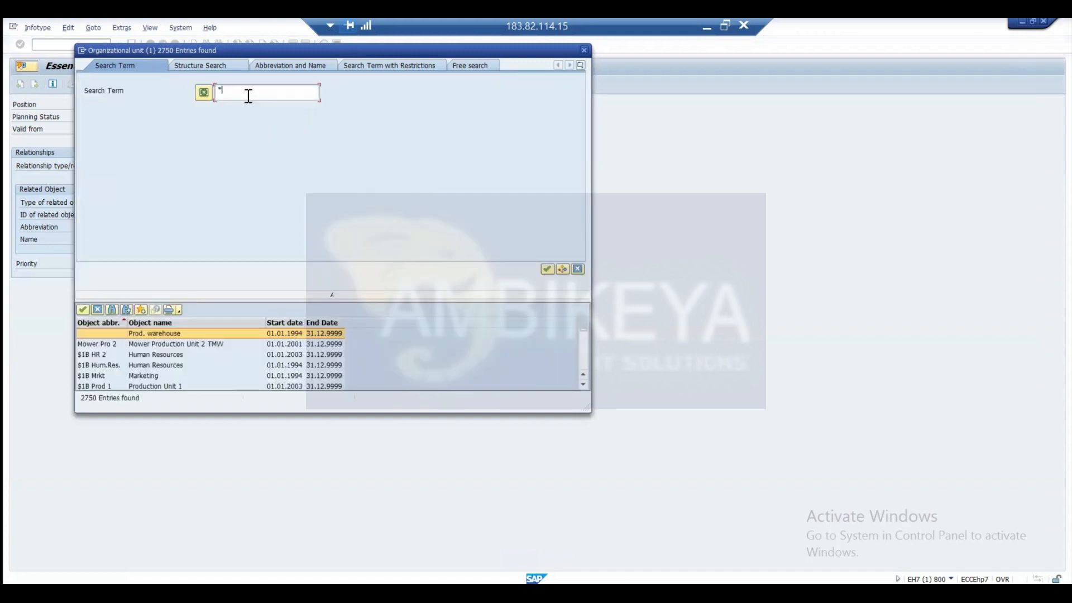
pyautogui.write('In')
pyautogui.press('Return')
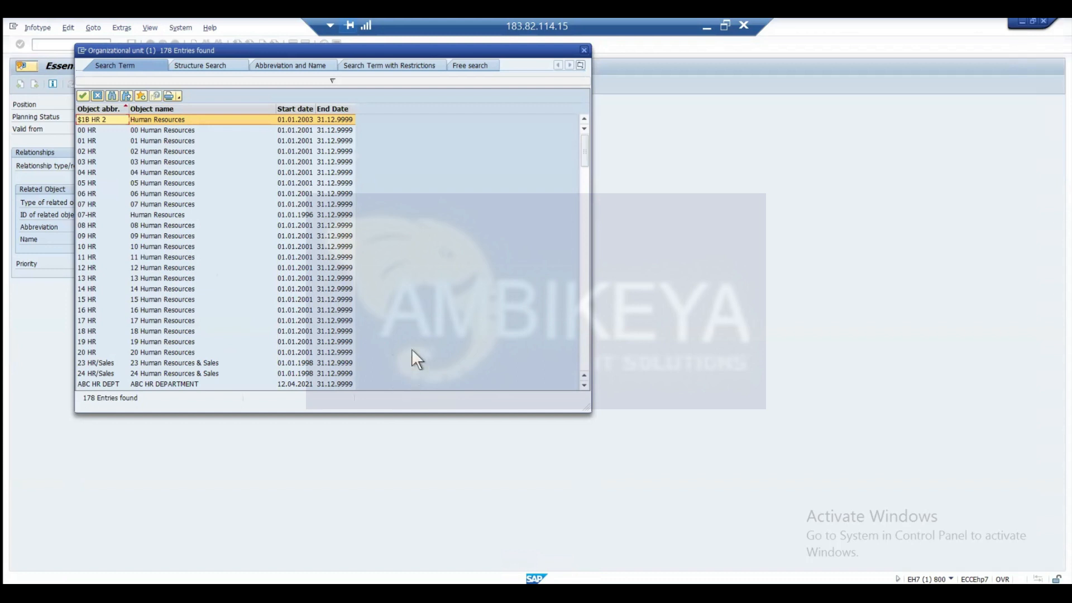
# Assign the position to the HR department organizational unit starting 18.06.2021 and save the relationship.
pyautogui.press('pagedown')
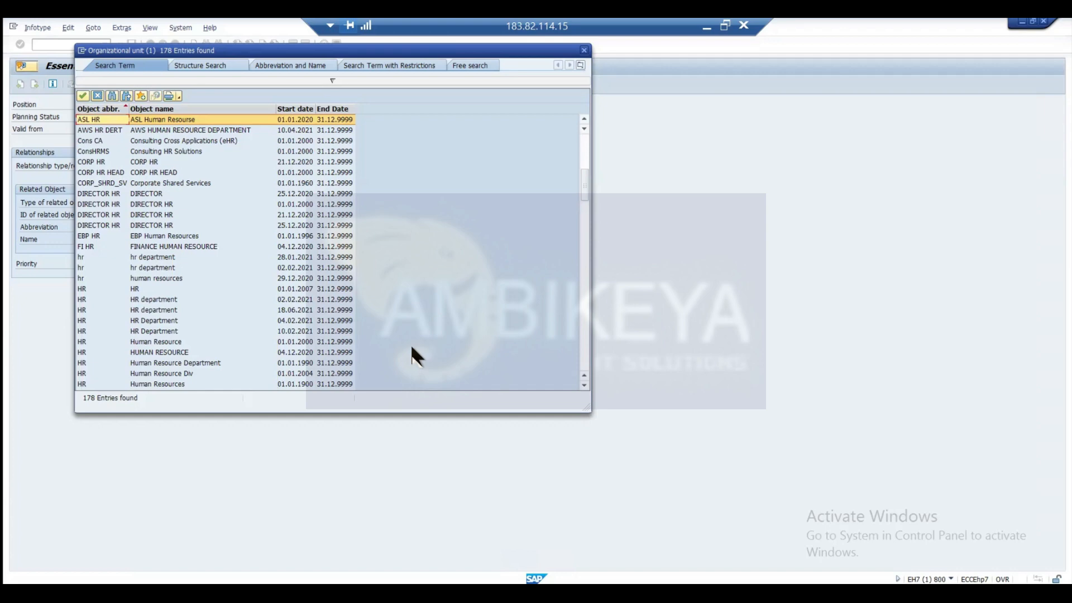
pyautogui.press('pagedown')
pyautogui.press('pagedown')
pyautogui.press('pagedown')
pyautogui.press('pagedown')
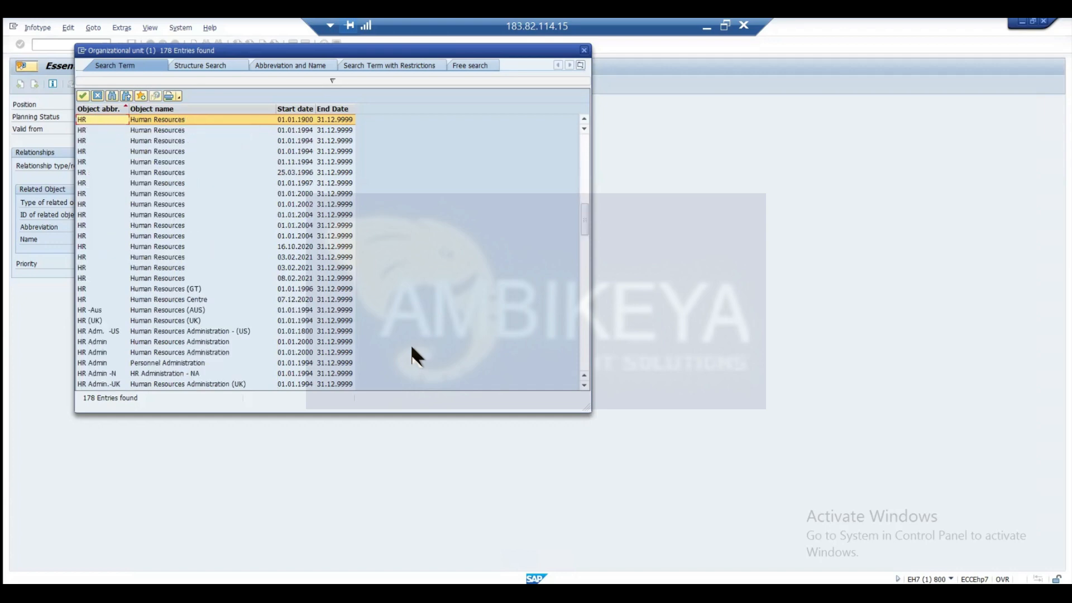
pyautogui.press('pagedown')
pyautogui.press('pagedown')
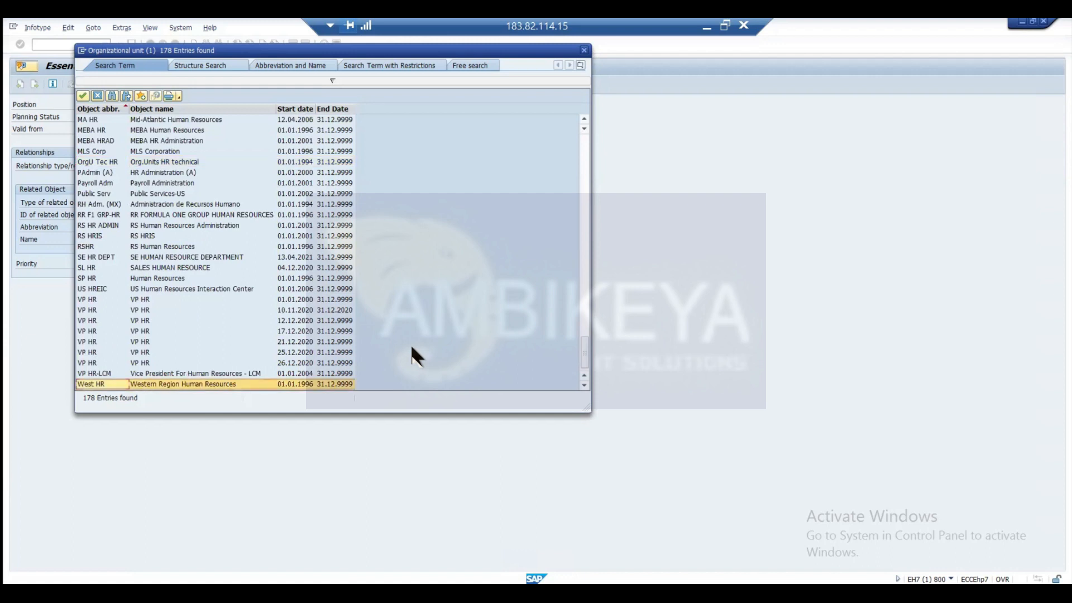
pyautogui.press('pageup')
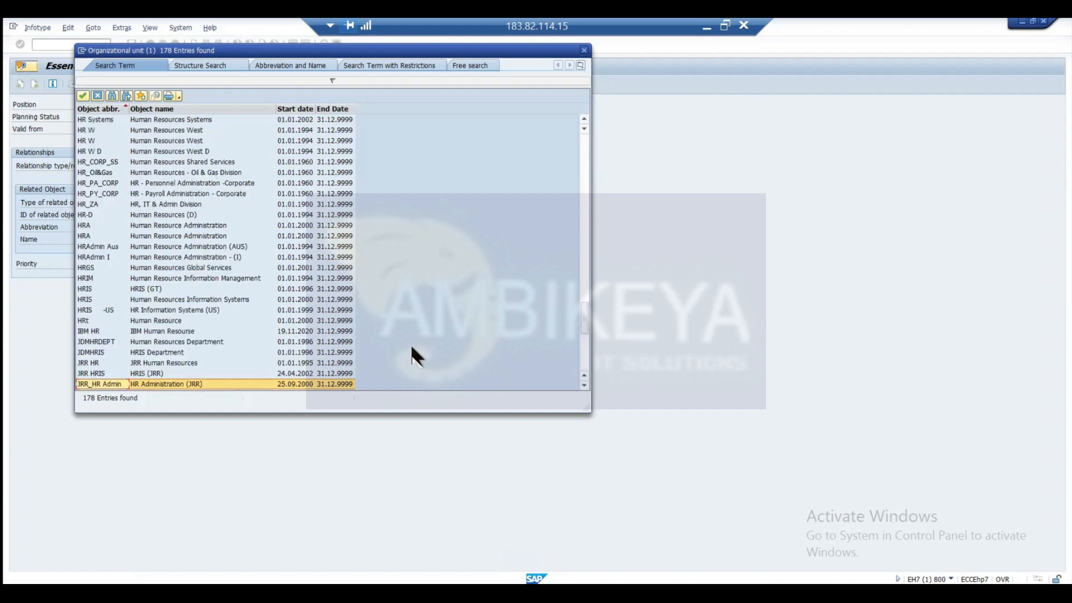
pyautogui.press('pageup')
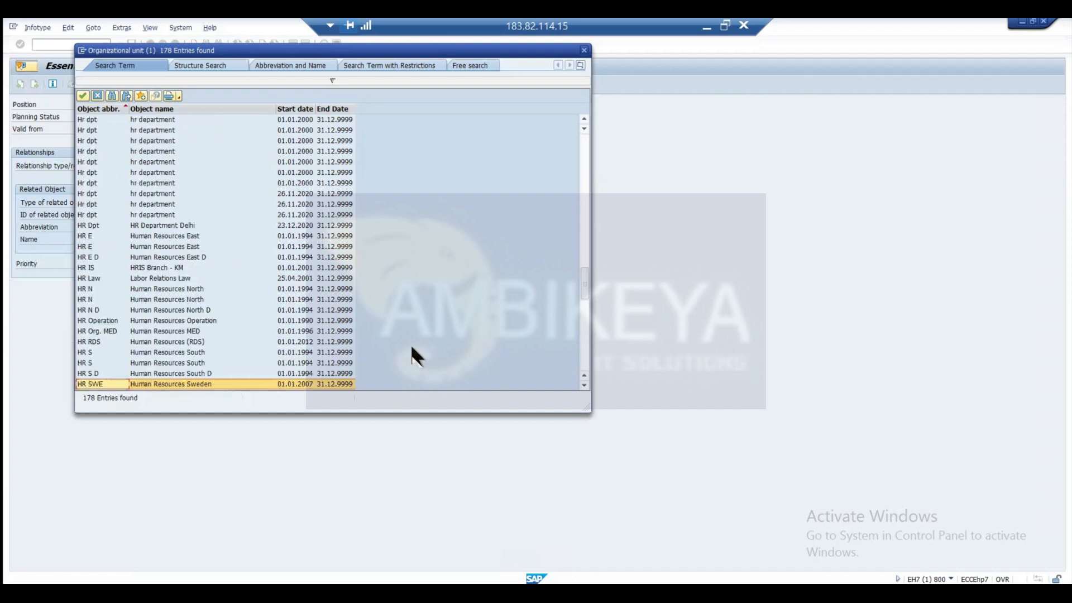
pyautogui.press('pageup')
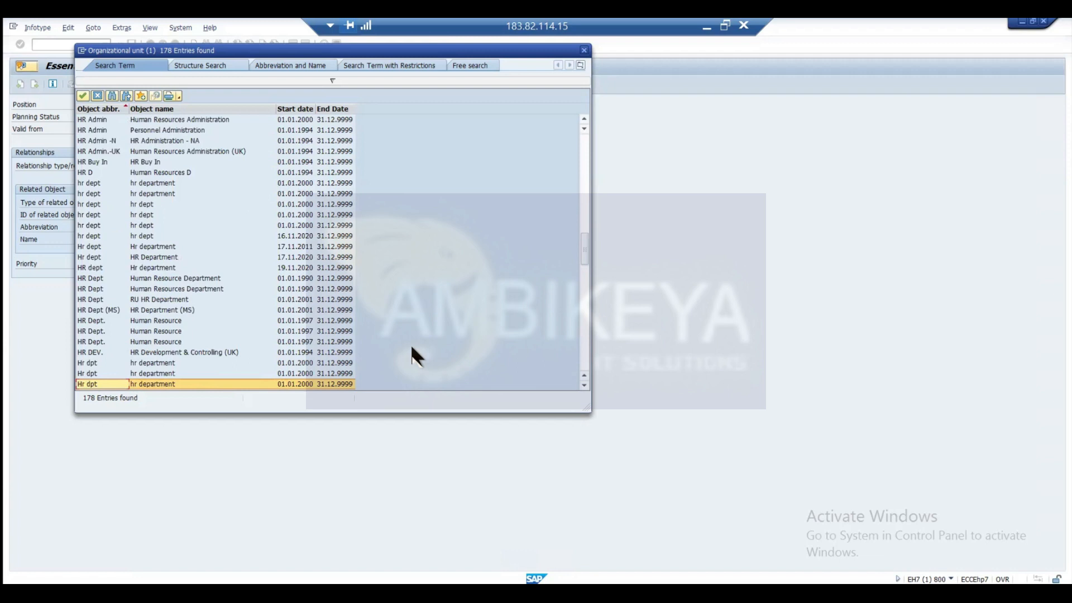
pyautogui.press('pageup')
pyautogui.press('pageup')
pyautogui.press('pageup')
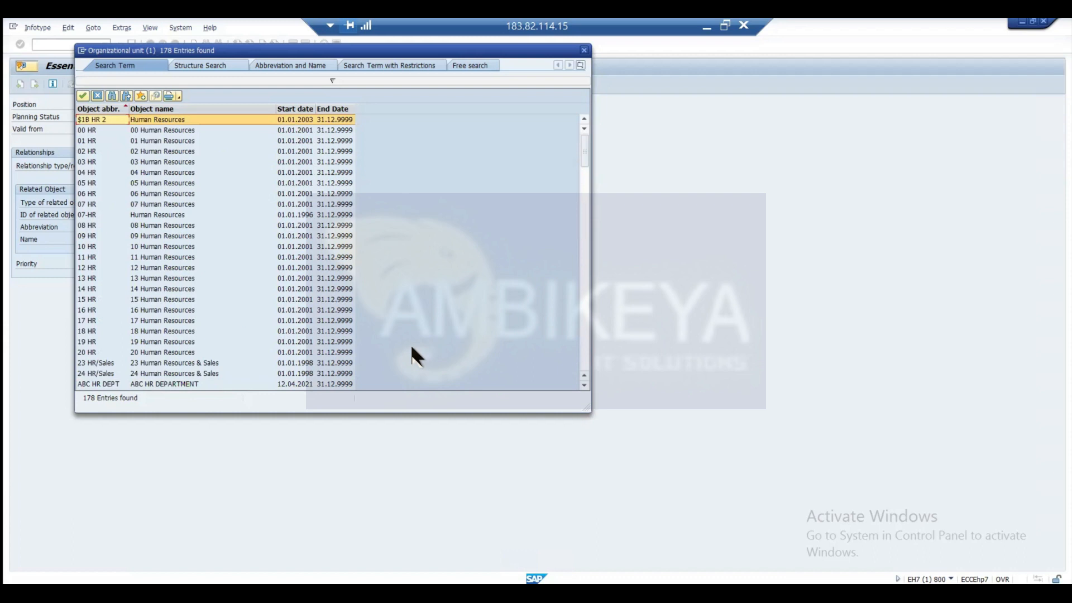
pyautogui.press('pagedown')
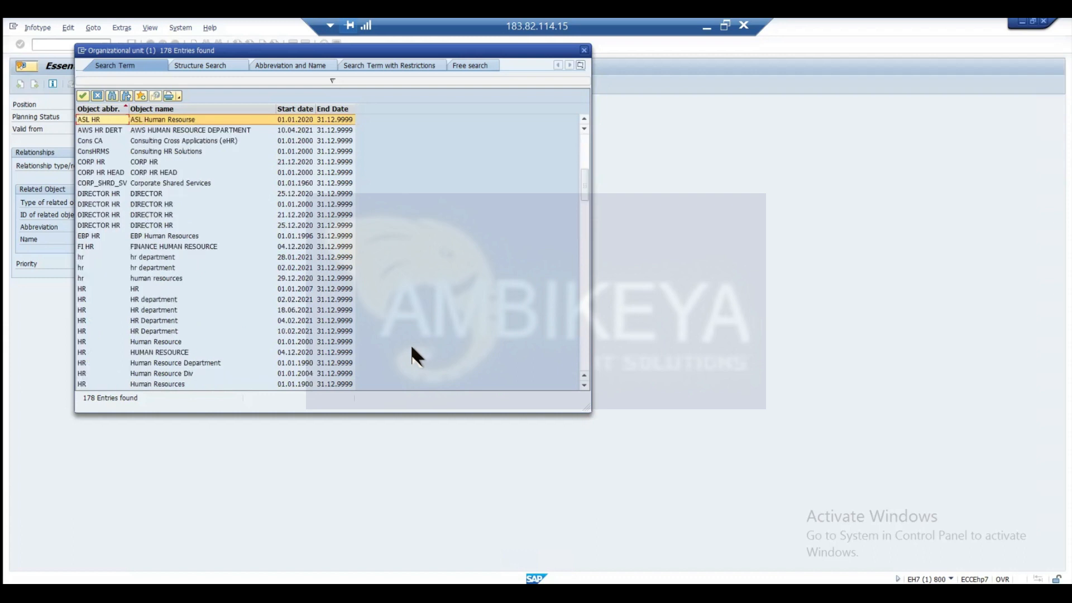
pyautogui.doubleClick(159, 310)
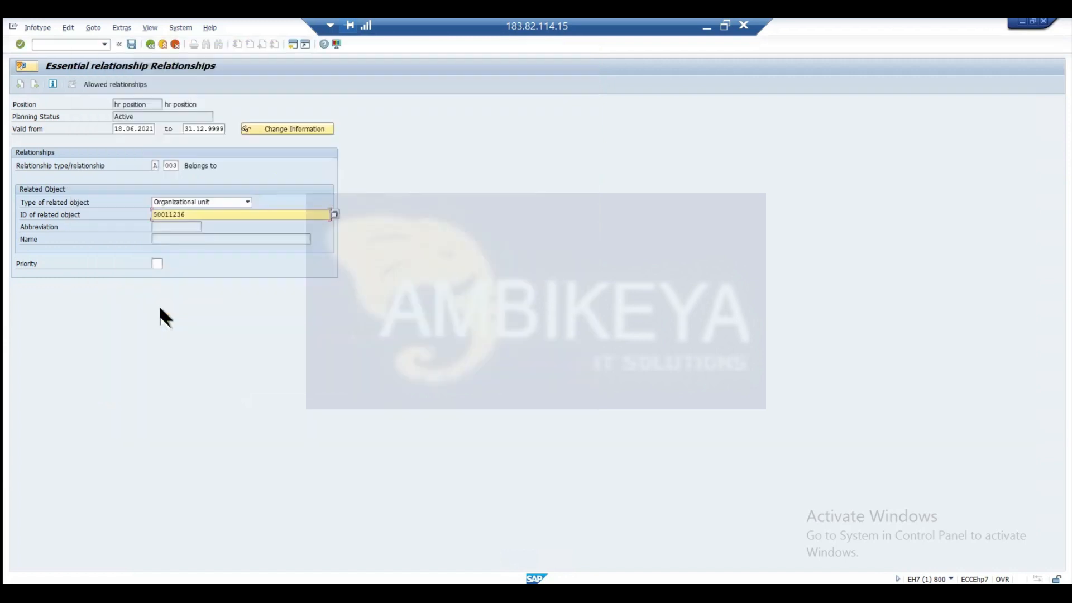
pyautogui.press('Return')
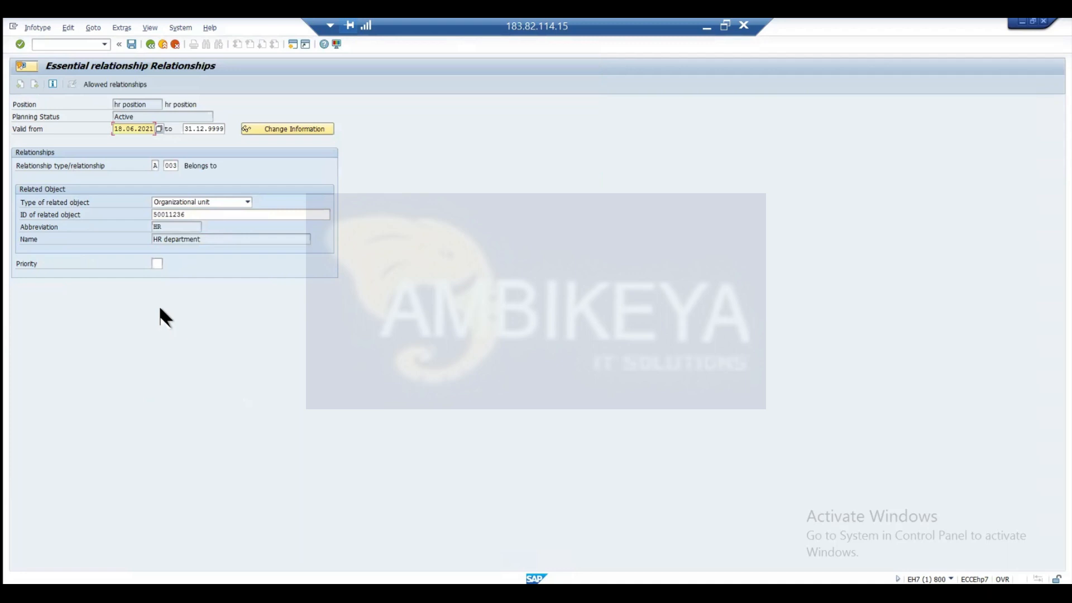
pyautogui.hotkey('ctrl', 's')
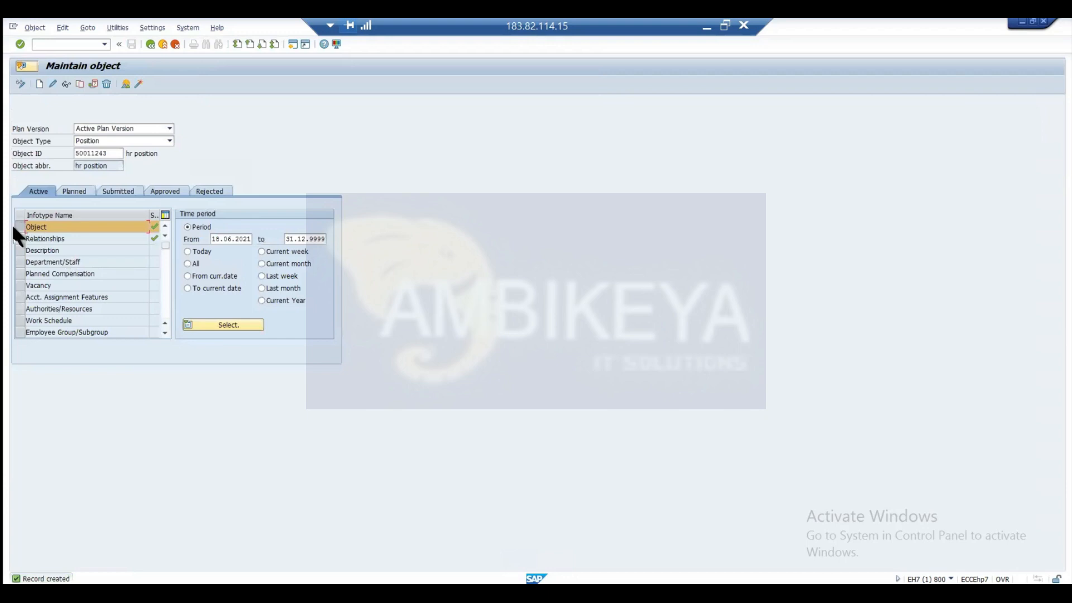
# Start a new relationship record for the position with relationship B 007 (Is described by) and related object type Job.
pyautogui.click(20, 239)
pyautogui.click(39, 84)
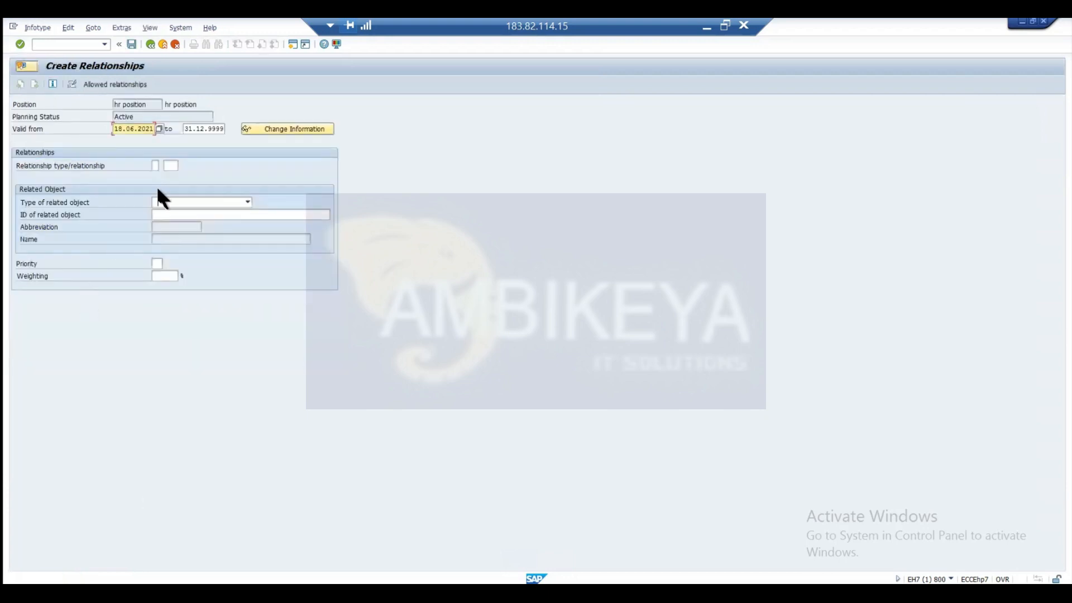
pyautogui.click(157, 165)
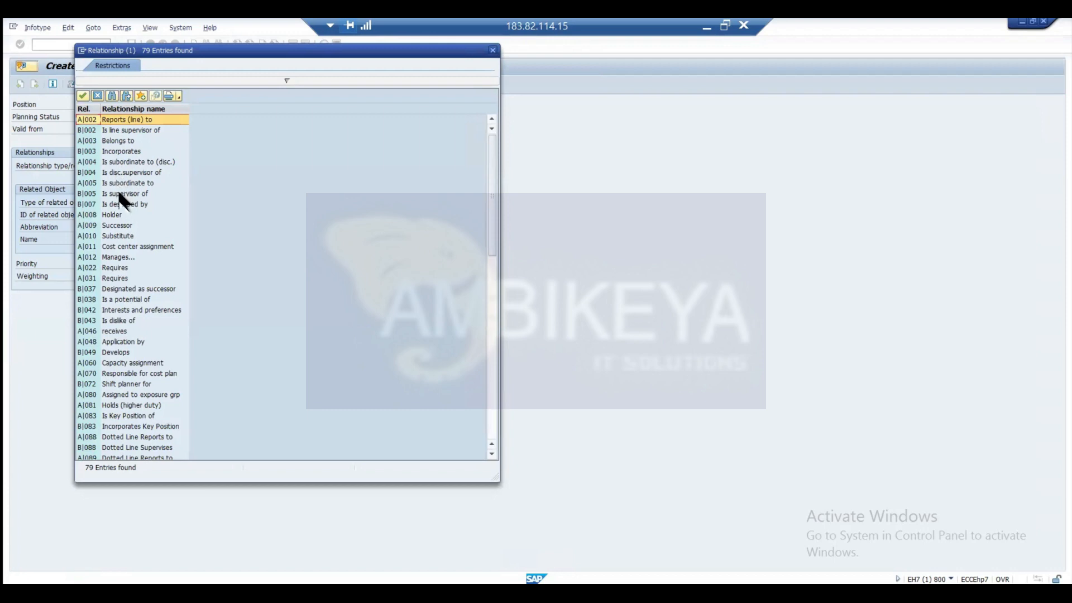
pyautogui.doubleClick(119, 205)
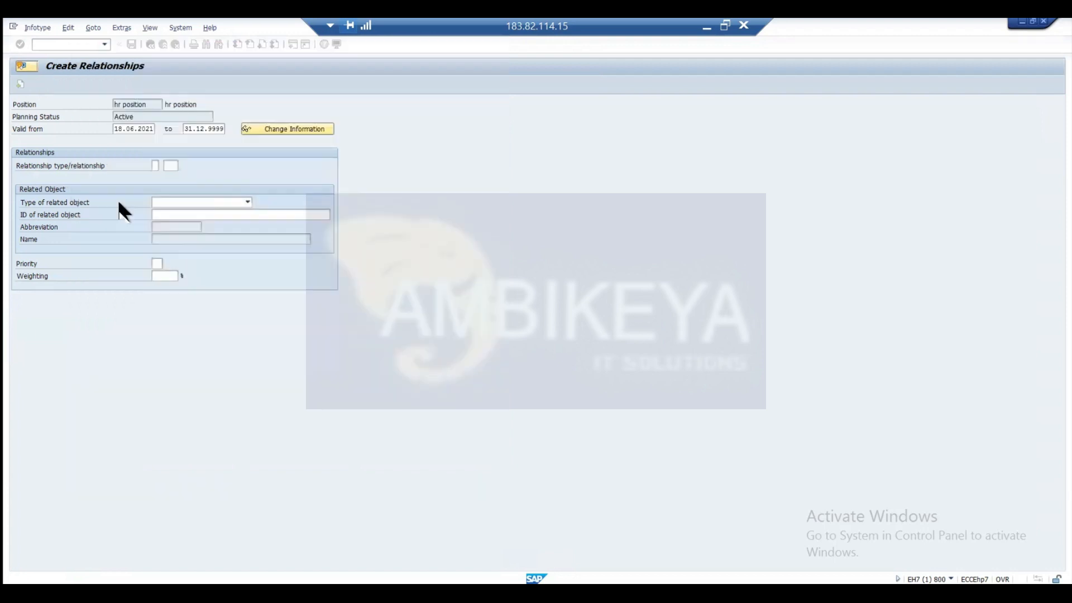
pyautogui.click(182, 201)
pyautogui.press('j')
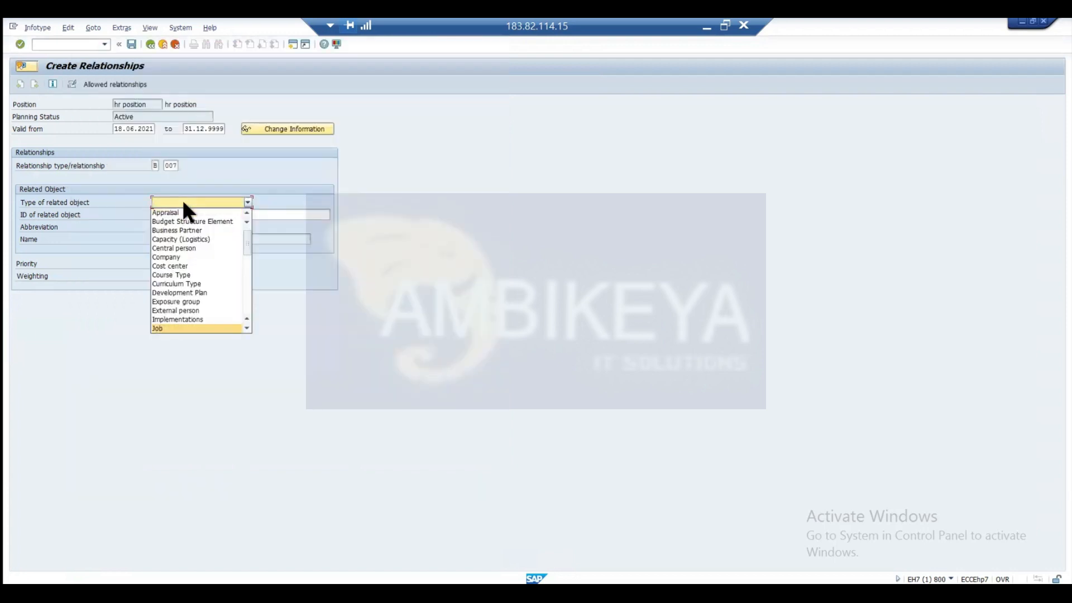
pyautogui.press('Return')
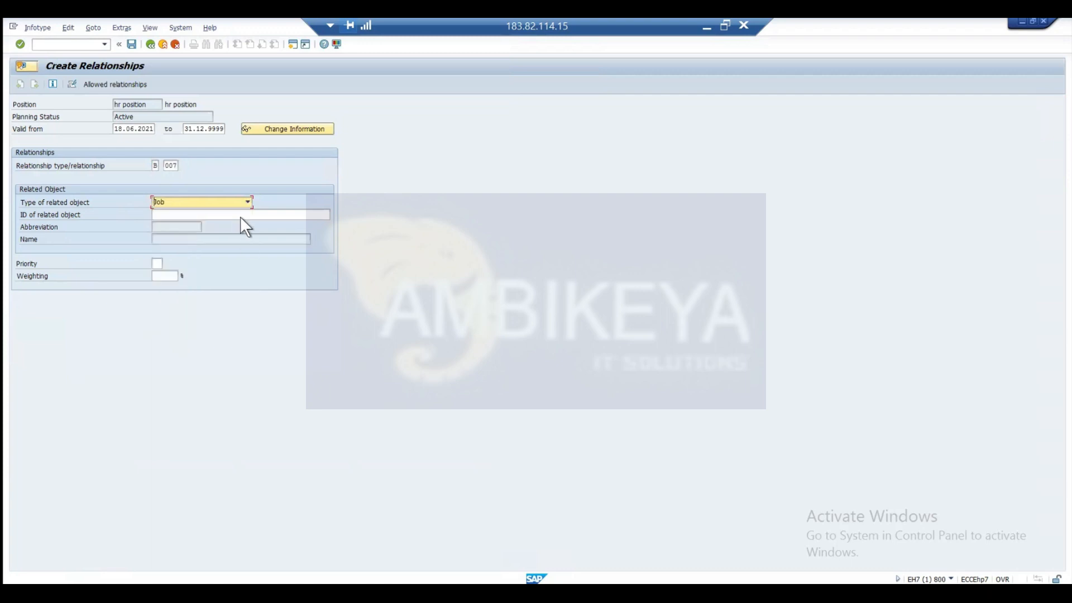
# Search the jobs for *hr*, choose "hr job" as the related object, and save the relationship.
pyautogui.click(241, 216)
pyautogui.click(334, 214)
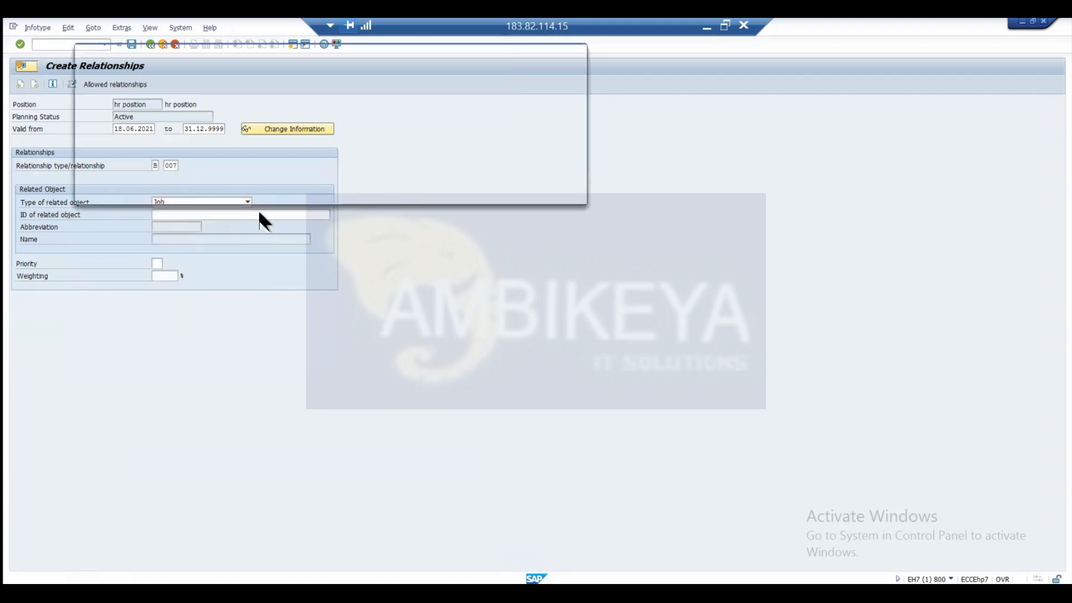
pyautogui.write('*hr*')
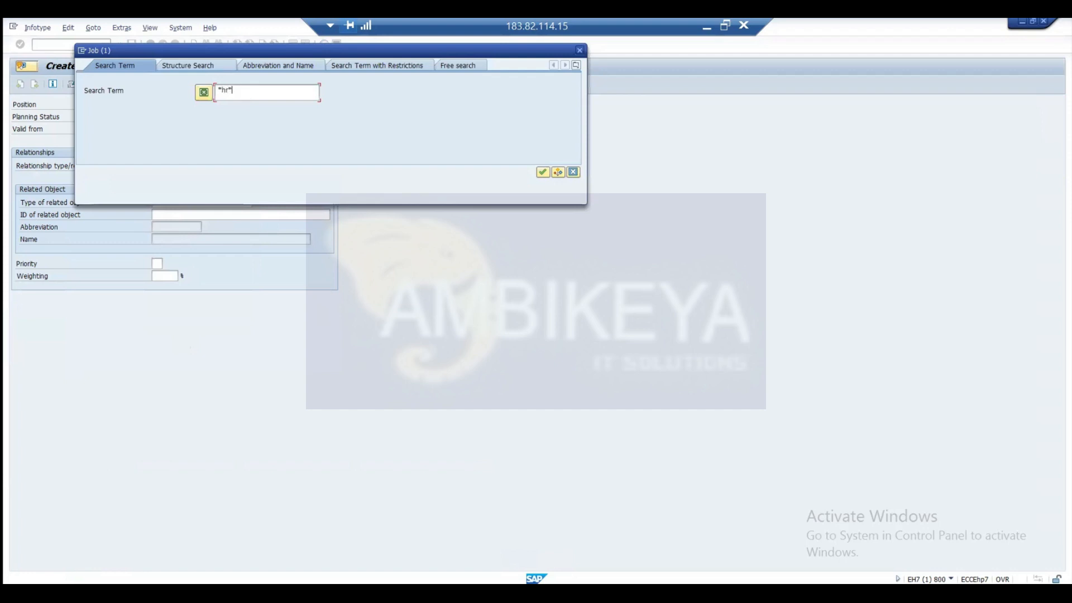
pyautogui.press('Return')
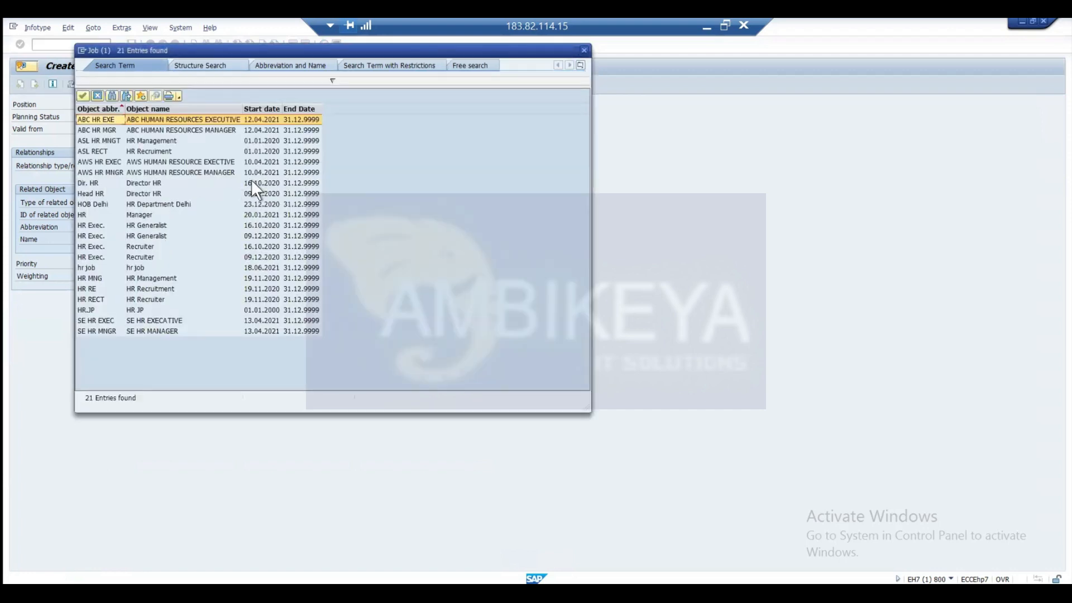
pyautogui.doubleClick(148, 267)
pyautogui.hotkey('ctrl', 's')
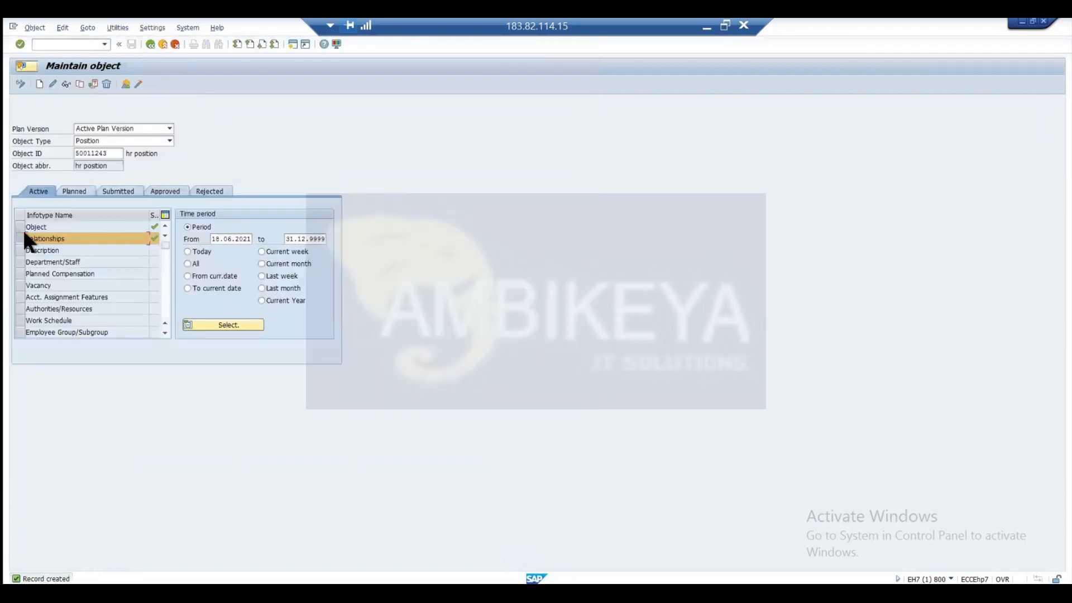
# Display the list of Relationships records for the new hr position.
pyautogui.click(20, 228)
pyautogui.click(19, 238)
pyautogui.click(124, 85)
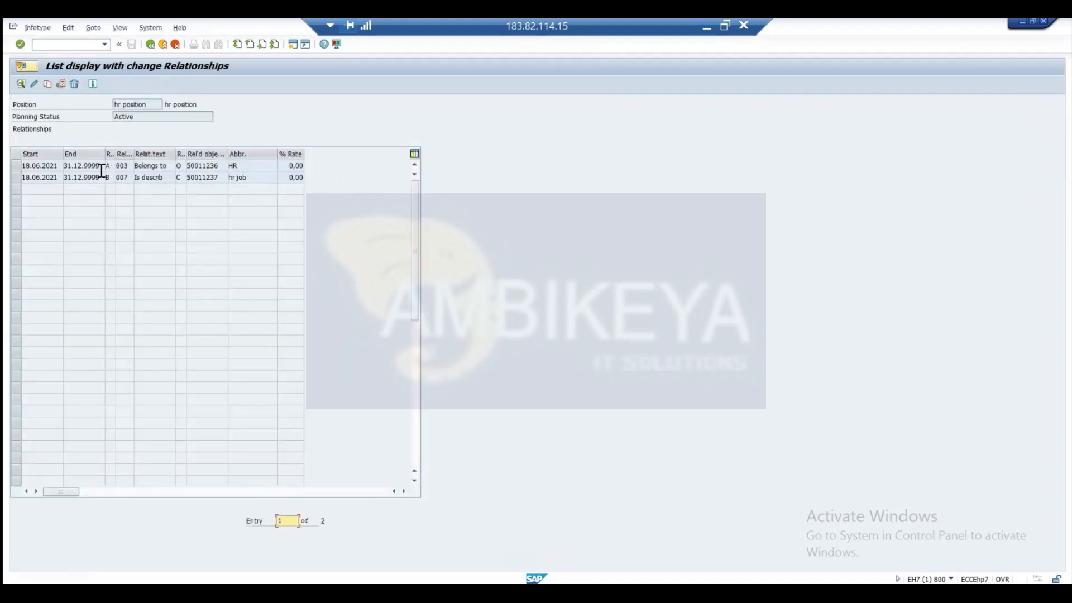
# Review the related object types of the hr position's two relationship records and return to the object maintenance screen.
pyautogui.click(178, 166)
pyautogui.click(180, 177)
pyautogui.click(152, 45)
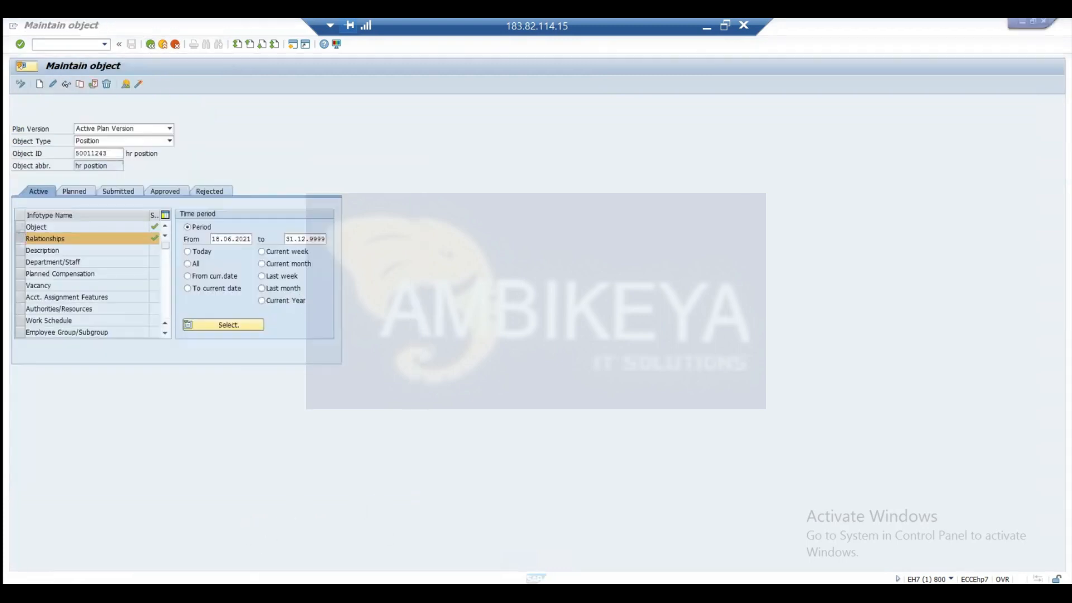
# Switch to the second SAP session, run transaction /nppome_old and open the organizational structure of TEST ORG UNIT.
pyautogui.click(252, 593)
pyautogui.click(434, 535)
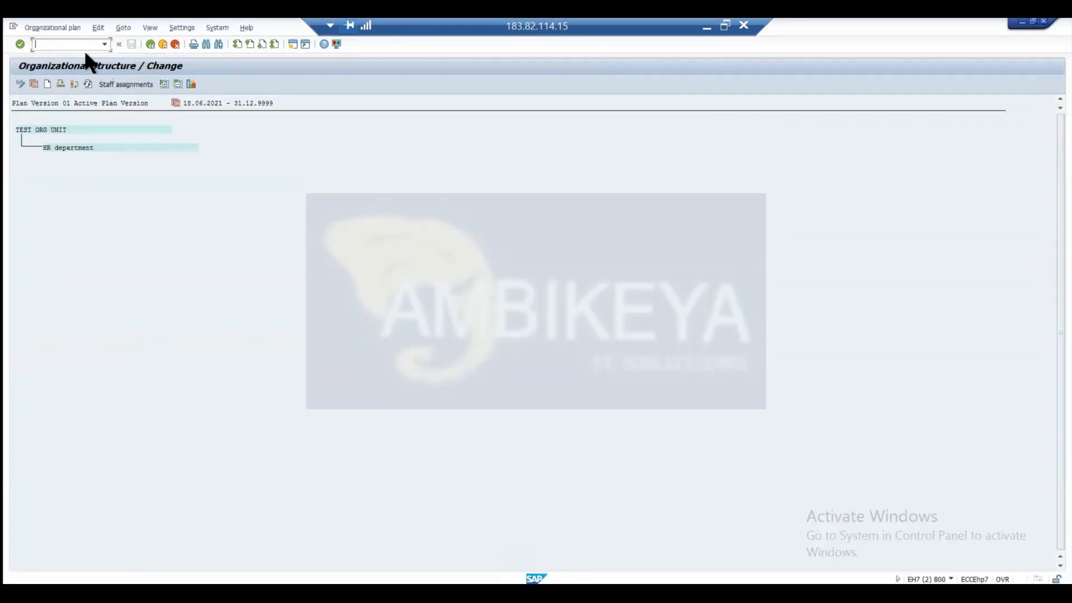
pyautogui.write('/npp0')
pyautogui.press('BackSpace')
pyautogui.write('ome')
pyautogui.write('_o')
pyautogui.write('ld')
pyautogui.press('Return')
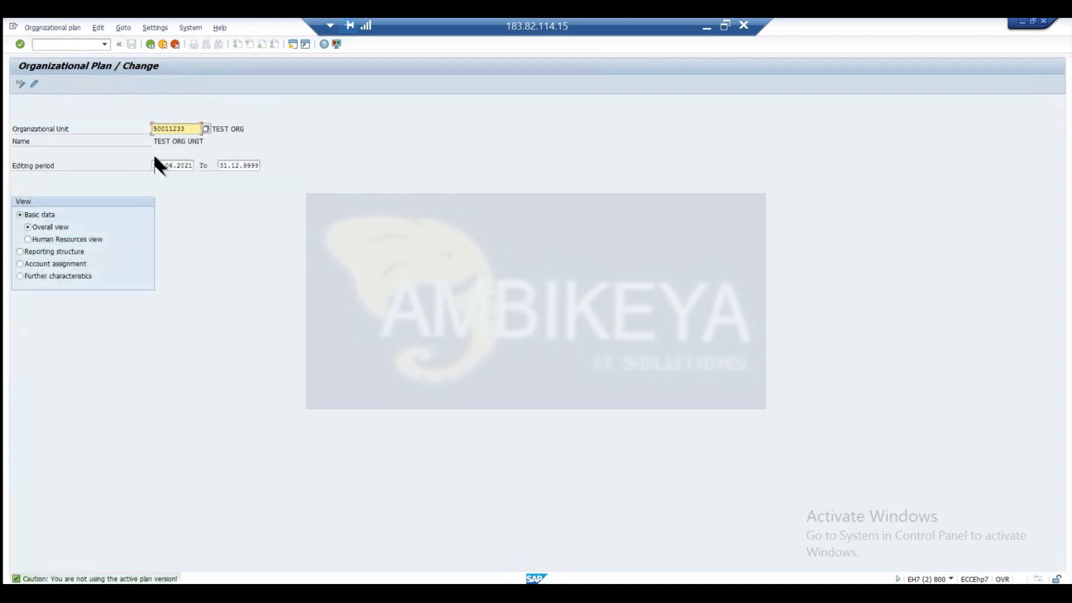
pyautogui.press('Return')
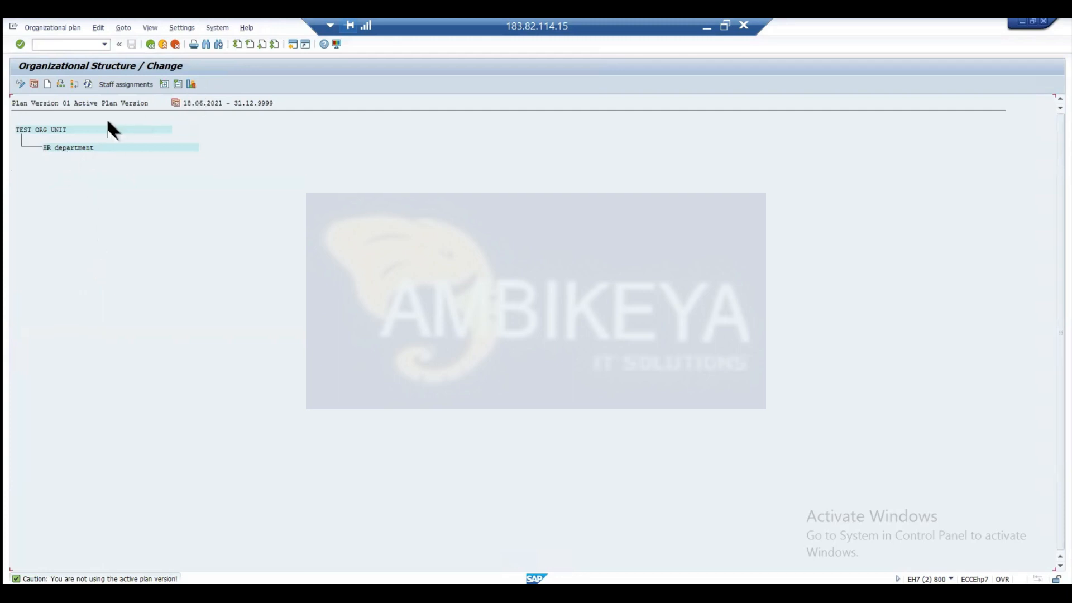
# Show the staff assignments with HR department expanded, view the TEST ORG UNIT structure as a graphic, and close the graphic.
pyautogui.click(108, 83)
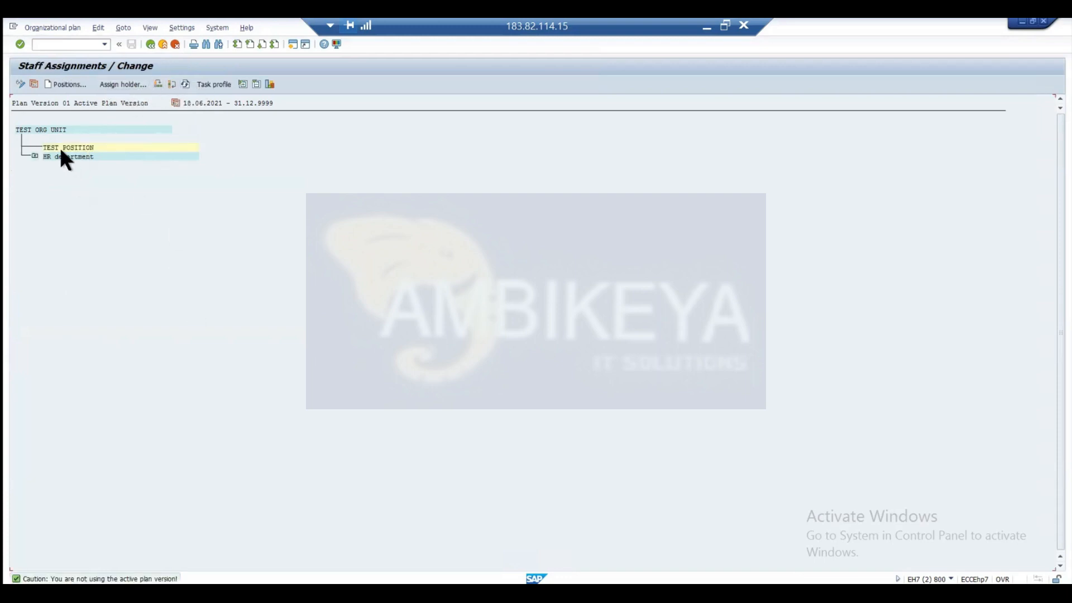
pyautogui.click(34, 157)
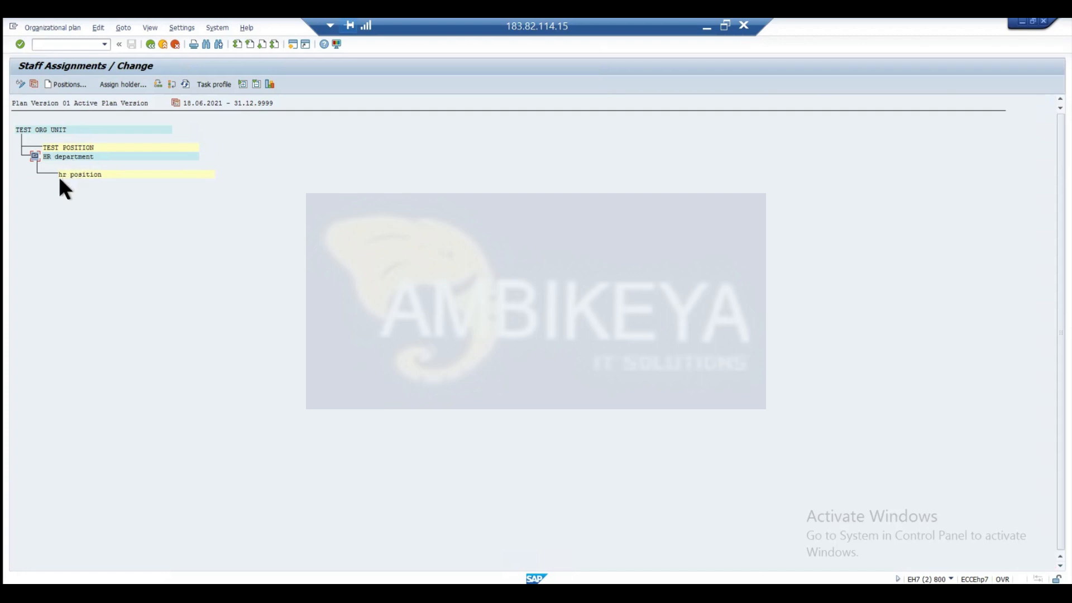
pyautogui.click(56, 131)
pyautogui.click(268, 83)
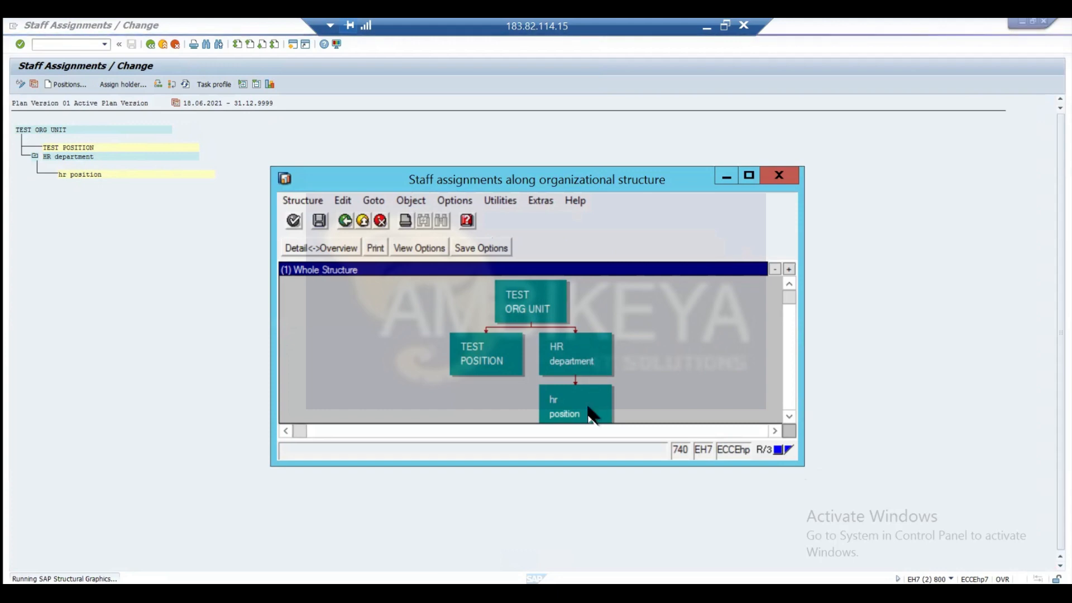
pyautogui.click(780, 177)
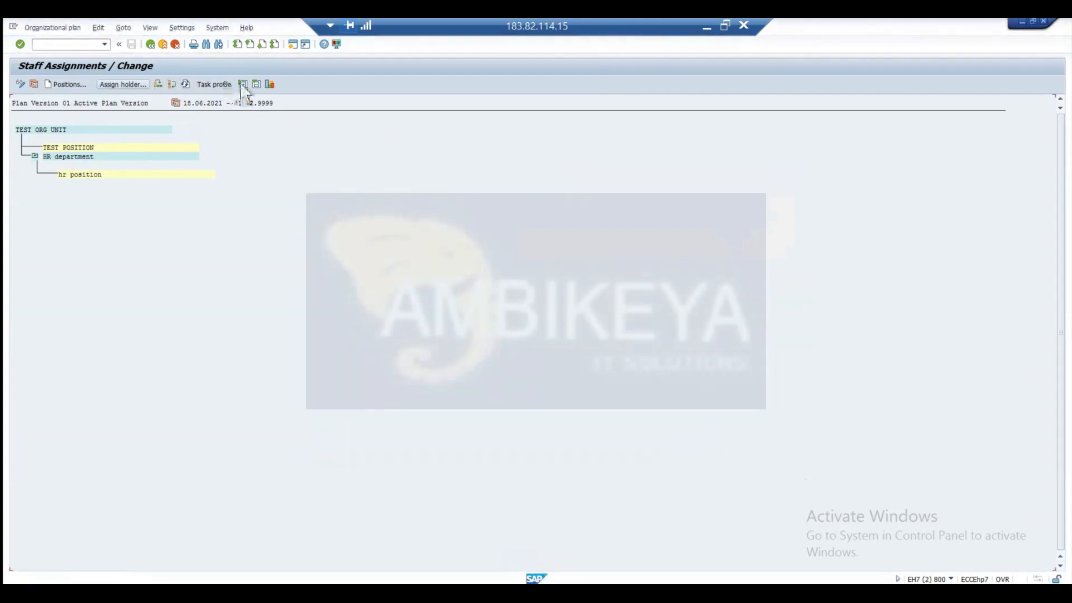
# Display the color legend for the staff assignments, move it clear of the structure, and close it.
pyautogui.click(179, 28)
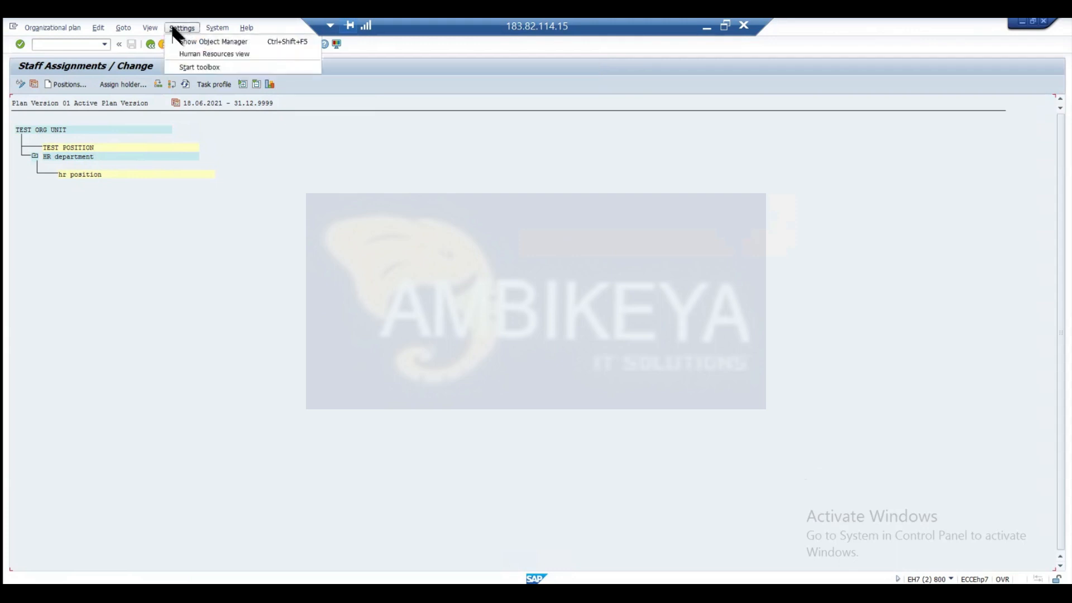
pyautogui.moveTo(150, 28)
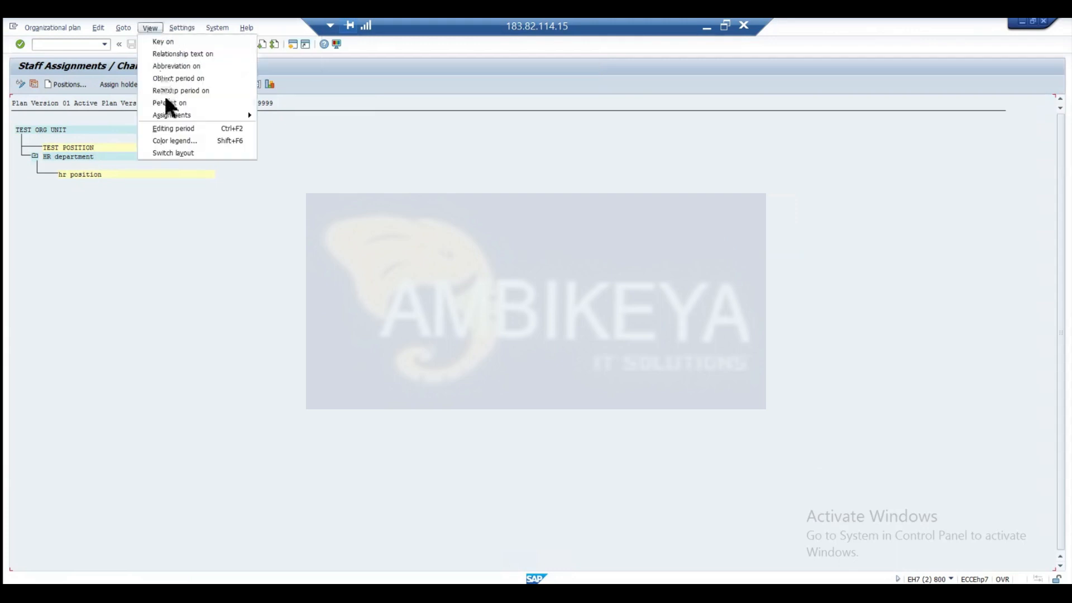
pyautogui.click(170, 141)
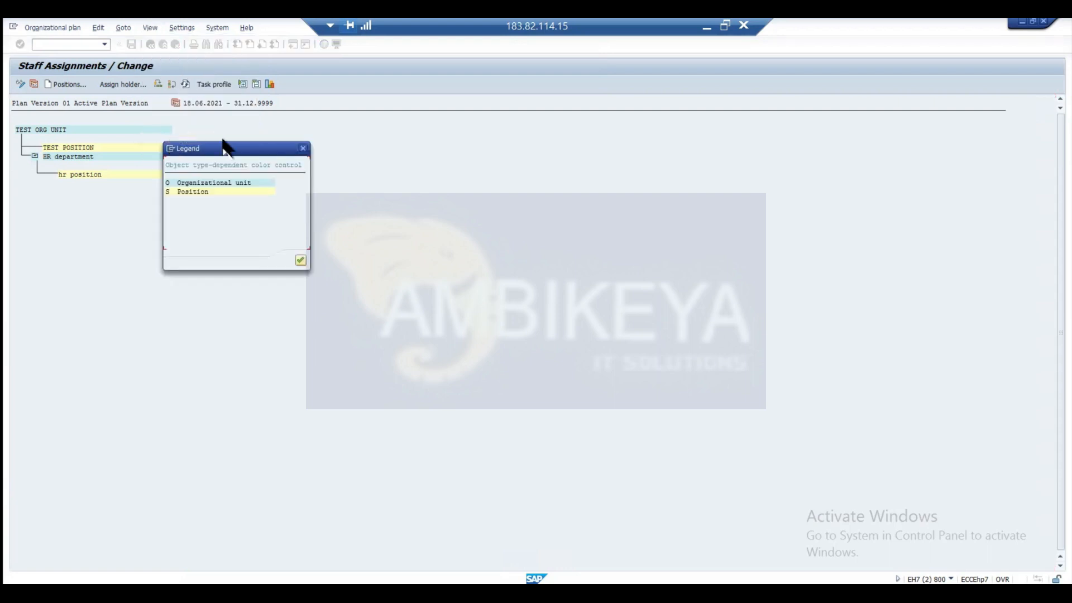
pyautogui.moveTo(252, 151); pyautogui.dragTo(373, 118)
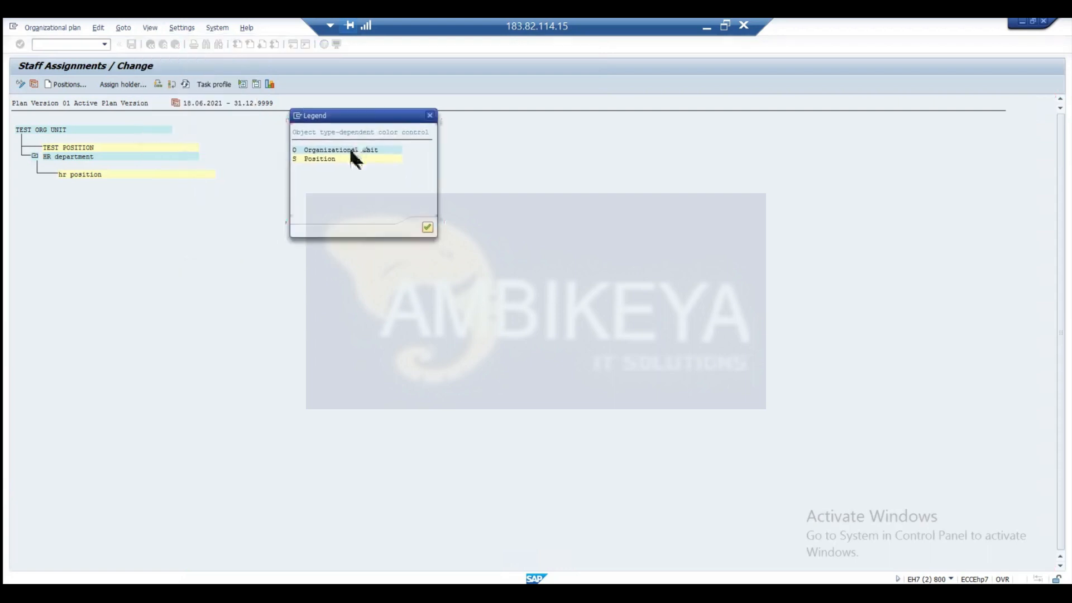
pyautogui.click(430, 115)
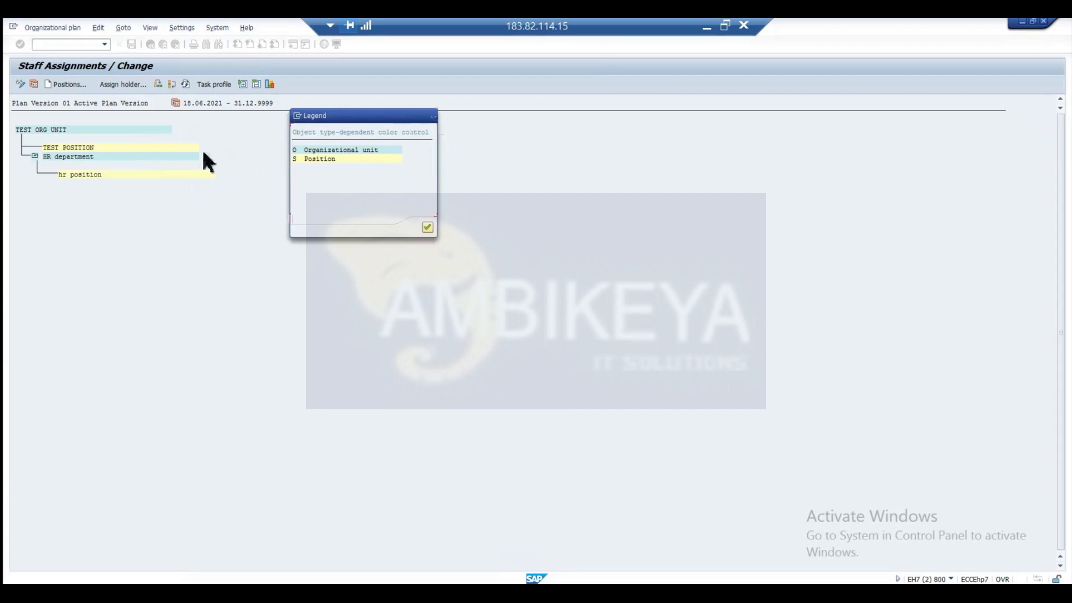
# Open the task profile of hr position under HR department, check its color legend, and close the legend.
pyautogui.doubleClick(97, 175)
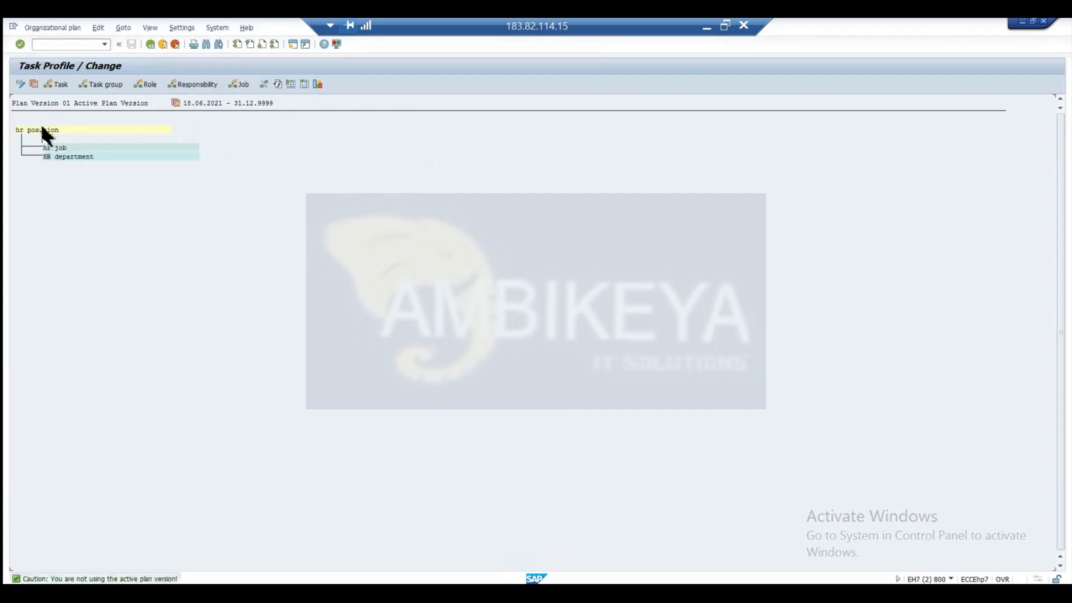
pyautogui.click(180, 28)
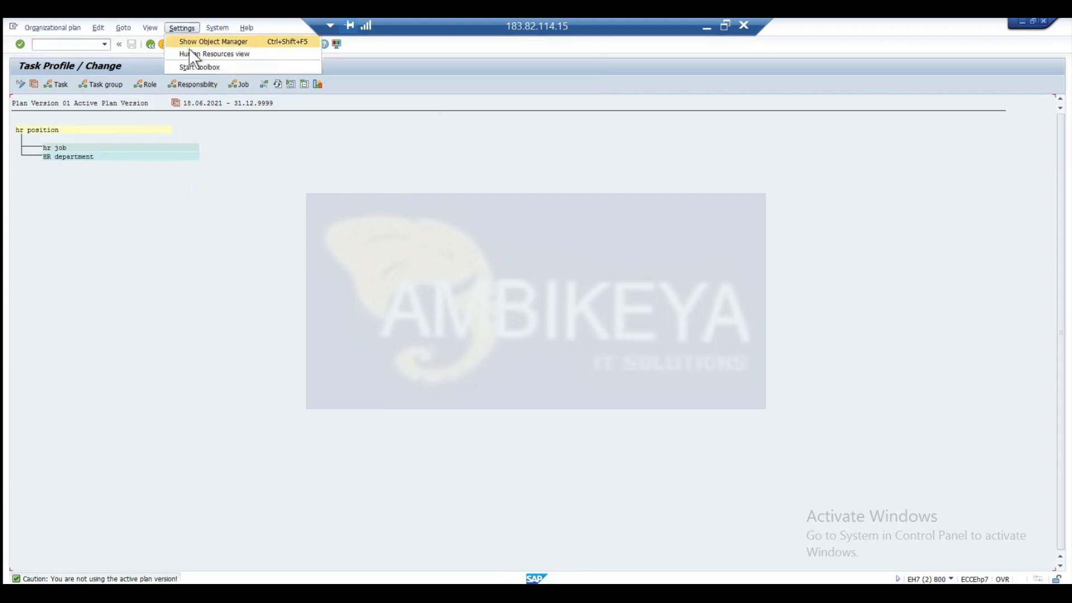
pyautogui.moveTo(155, 27)
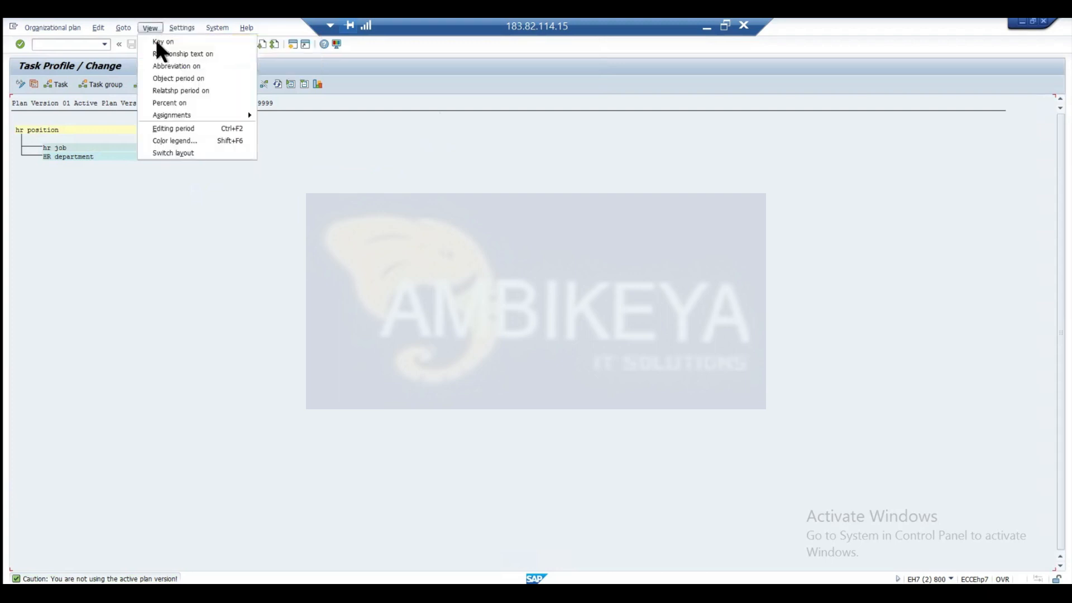
pyautogui.click(168, 142)
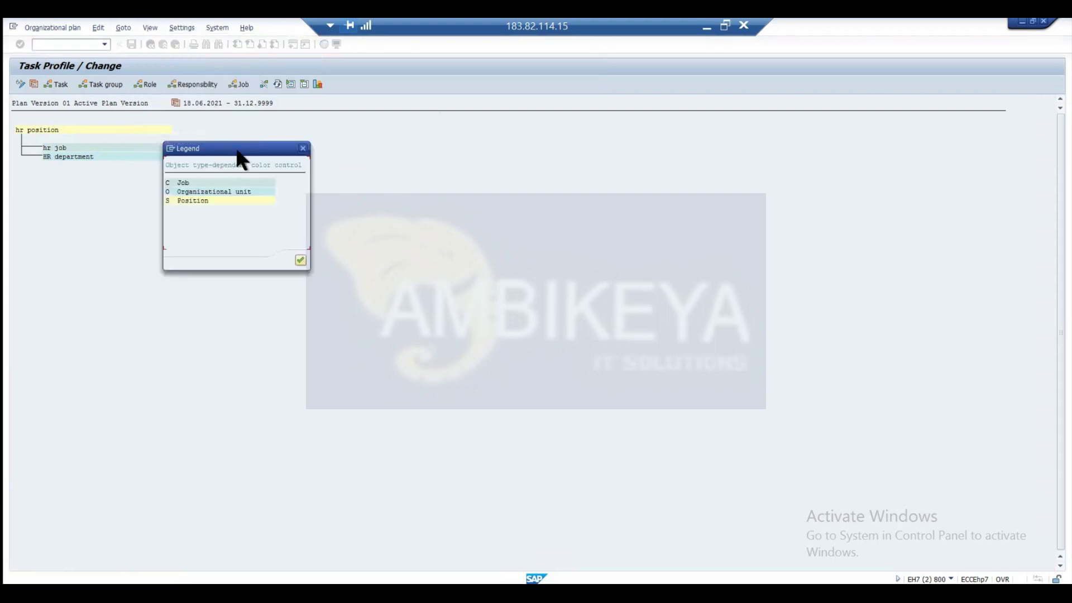
pyautogui.moveTo(250, 145); pyautogui.dragTo(398, 104)
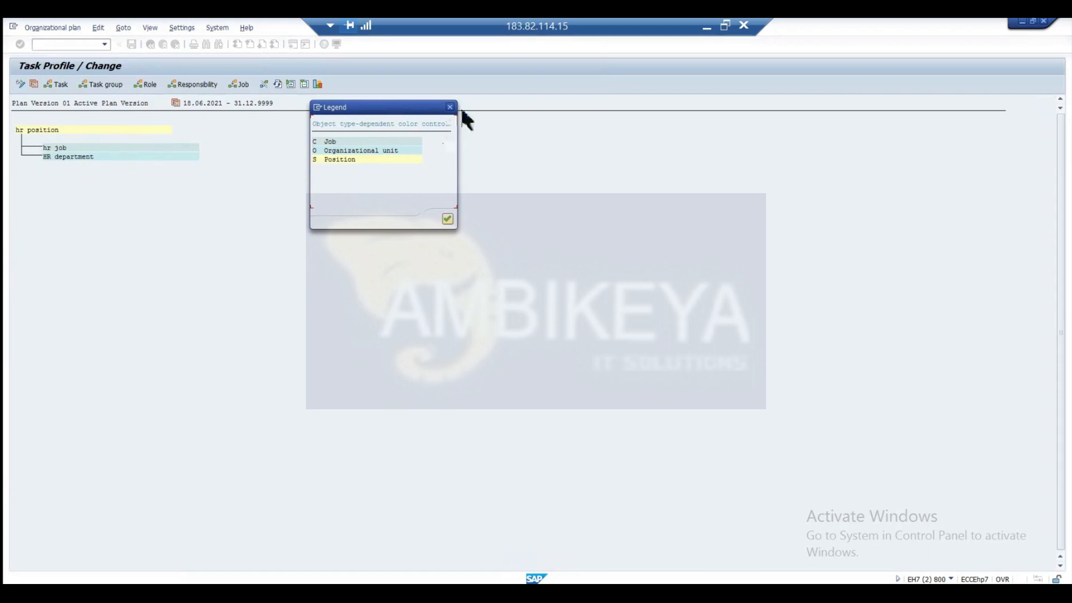
pyautogui.press('Return')
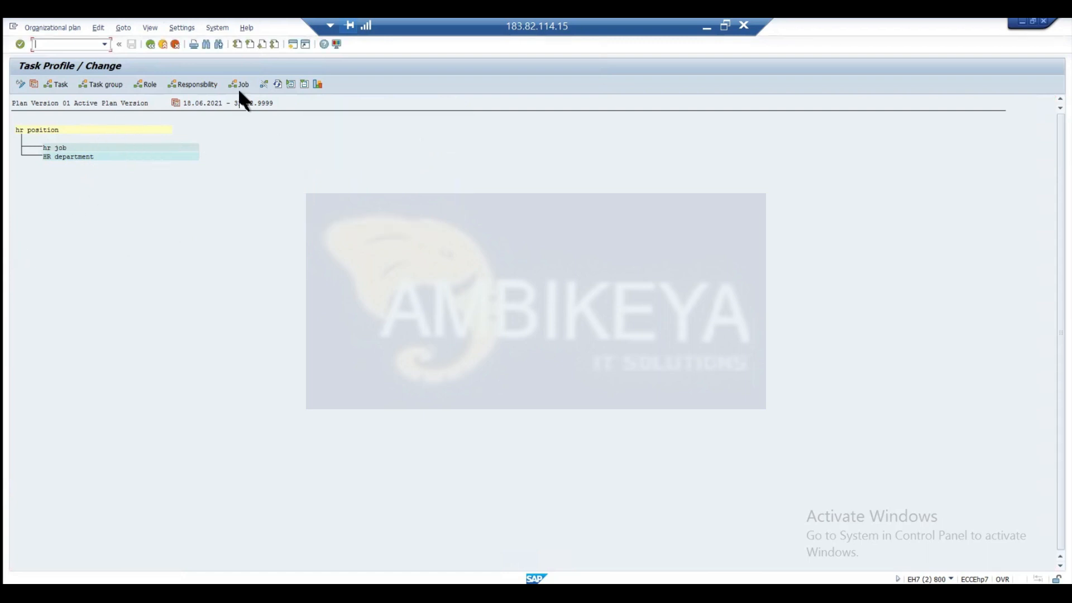
# View the hr position's task profile as a structural graphic, close it, and switch back to the Positions (S) presentation slide.
pyautogui.click(317, 84)
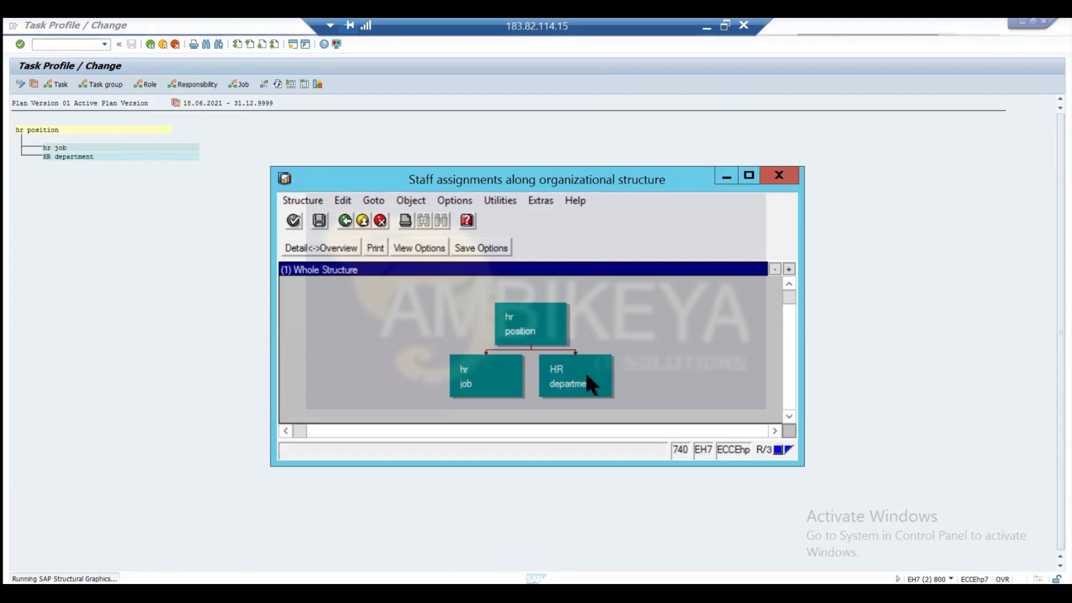
pyautogui.click(779, 176)
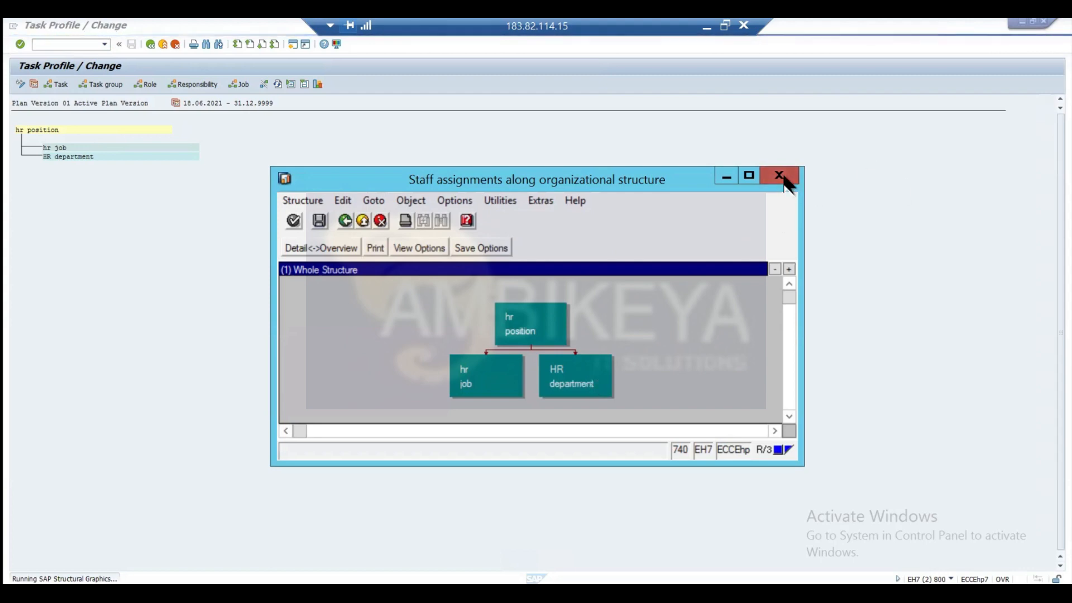
pyautogui.hotkey('alt', 'Tab')
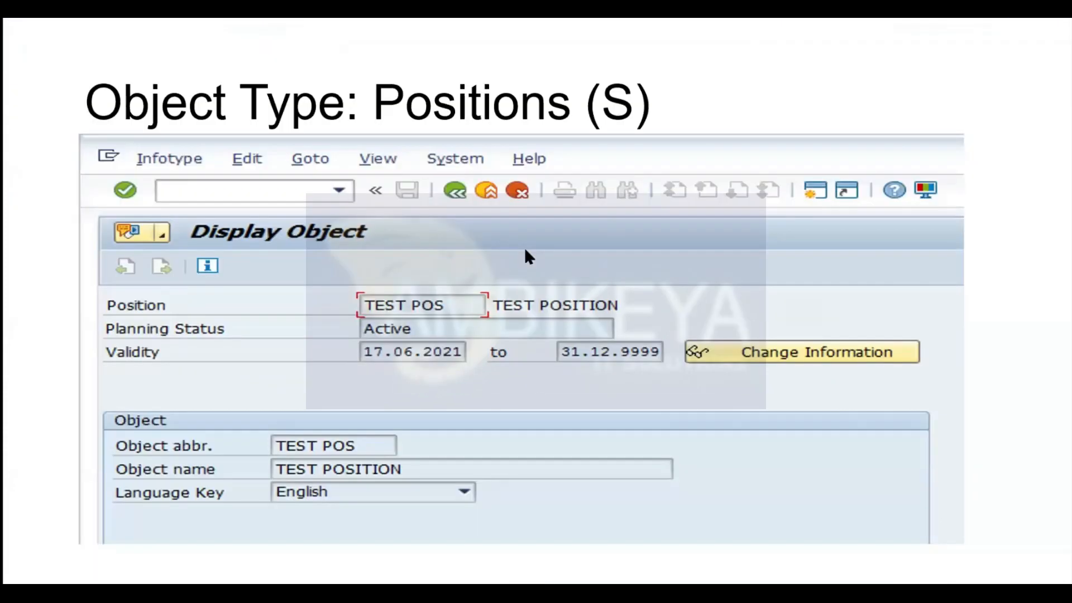
pyautogui.press('Right')
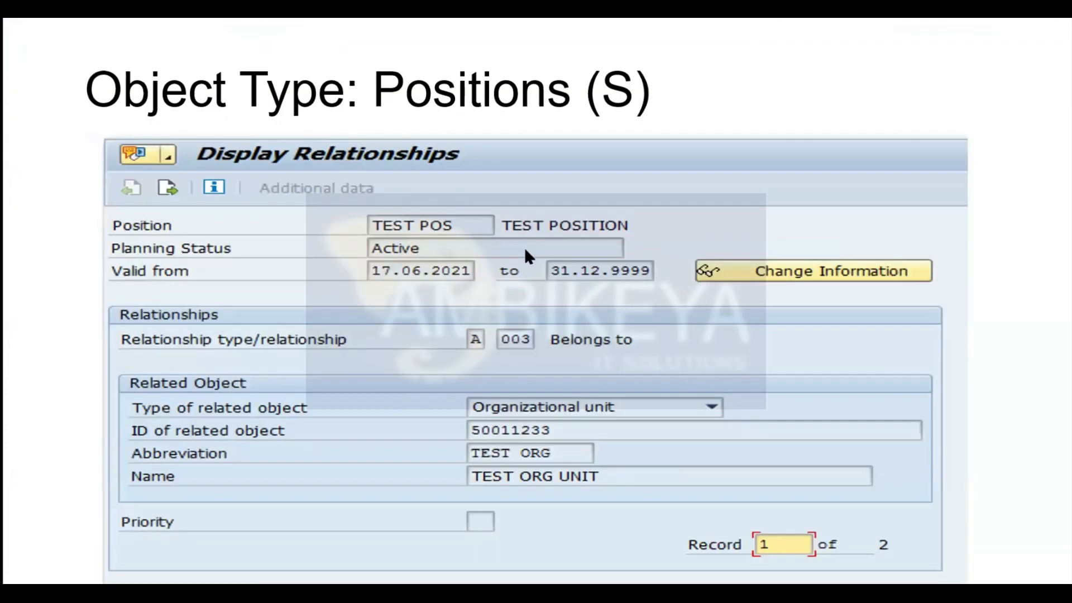
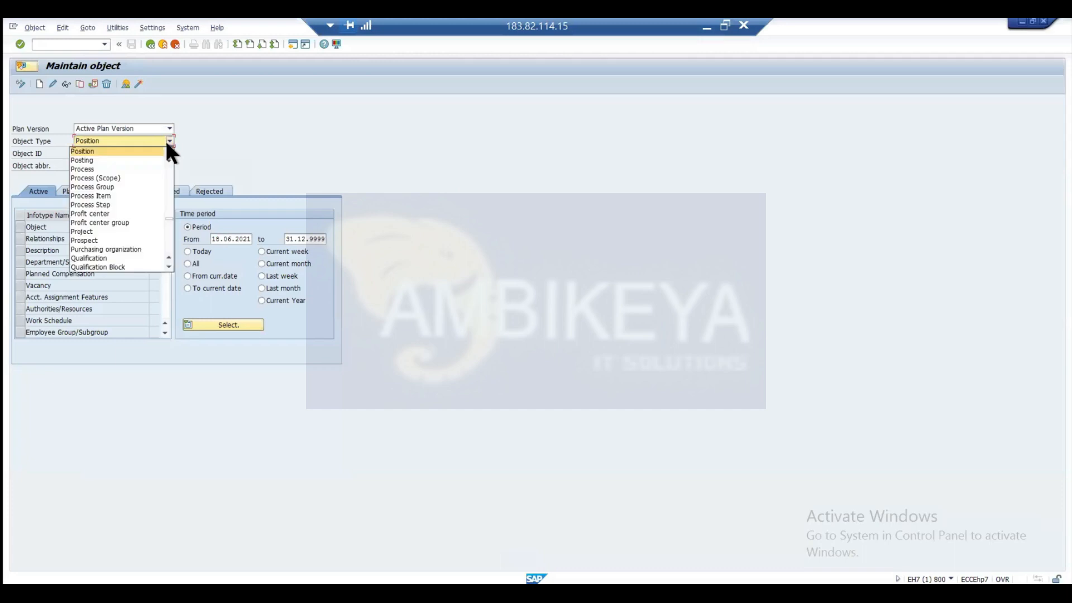
# Set the object type to Organizational unit and load object ID 50011233, TEST ORG UNIT.
pyautogui.scroll(5, 167, 142)
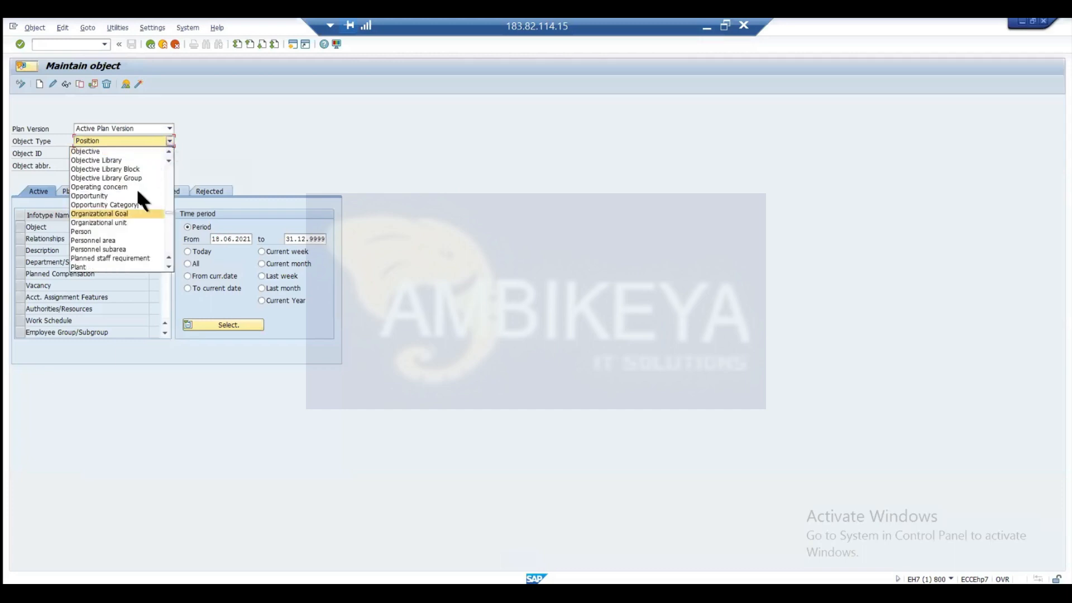
pyautogui.click(119, 224)
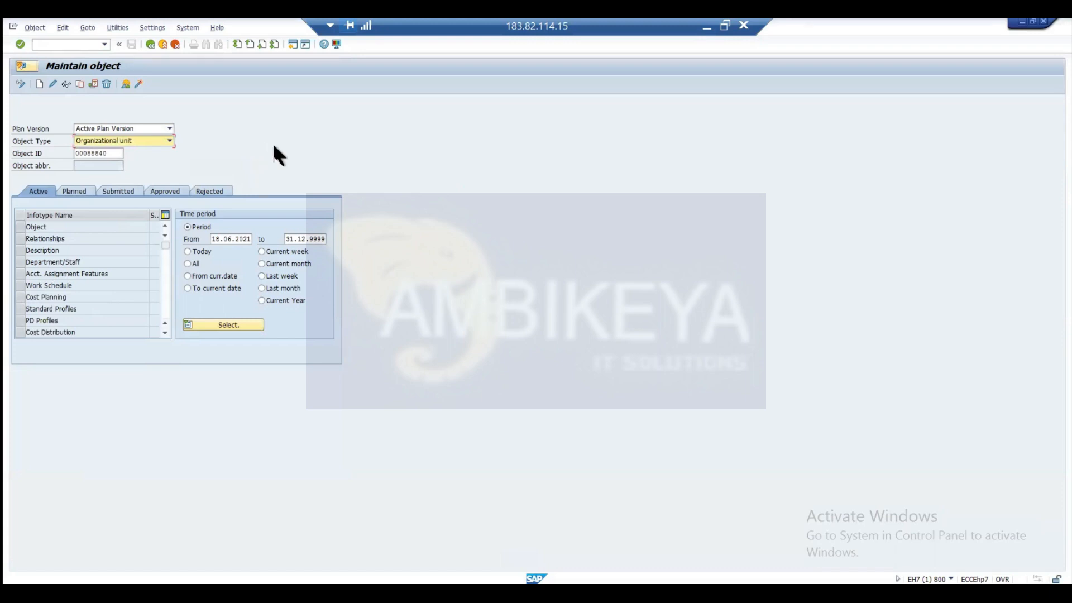
pyautogui.click(105, 153)
pyautogui.moveTo(12, 153); pyautogui.dragTo(13, 156)
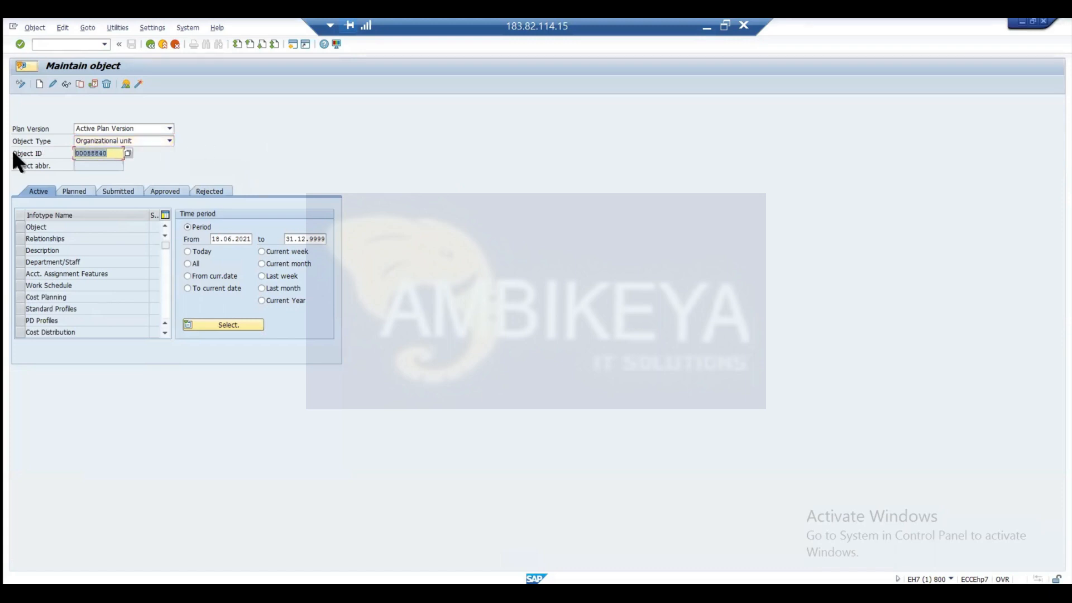
pyautogui.press('BackSpace')
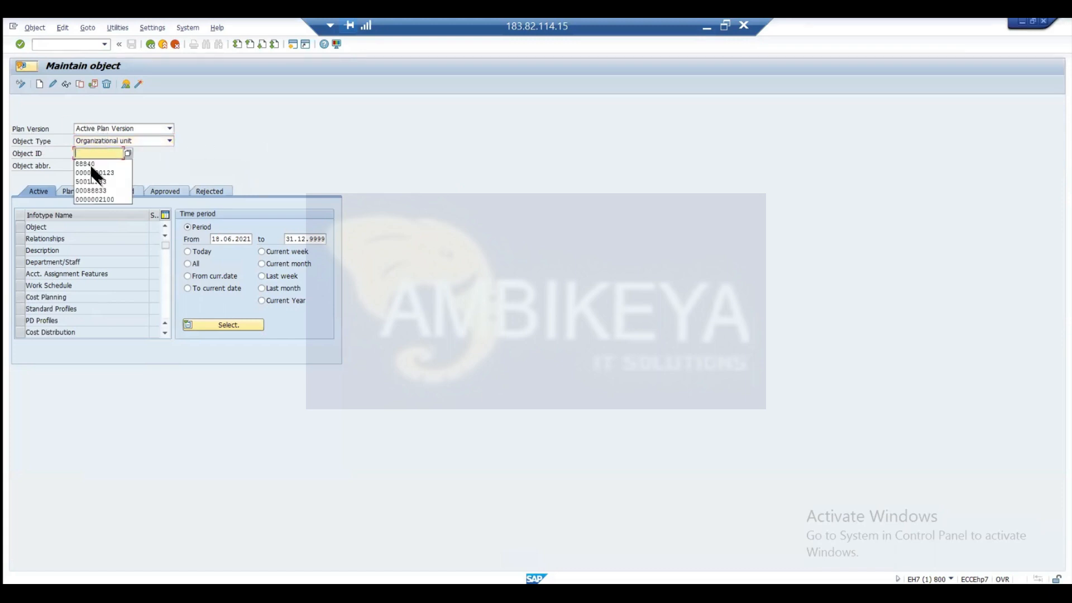
pyautogui.click(95, 179)
pyautogui.press('Return')
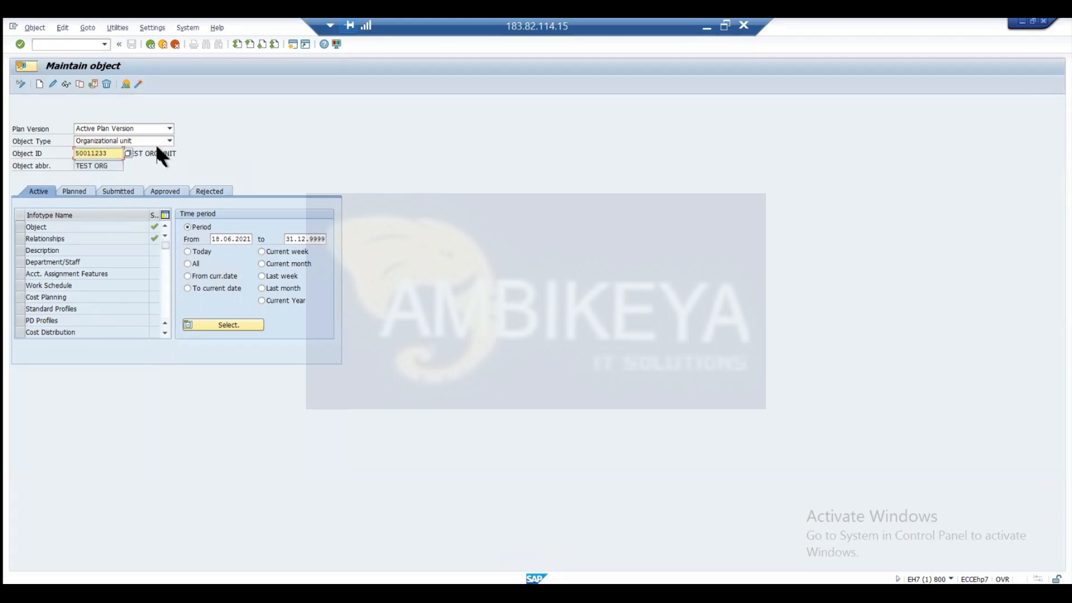
# Display the Object infotype of TEST ORG UNIT, check its abbreviation, unit and planning status, and return to the object maintenance screen.
pyautogui.click(20, 228)
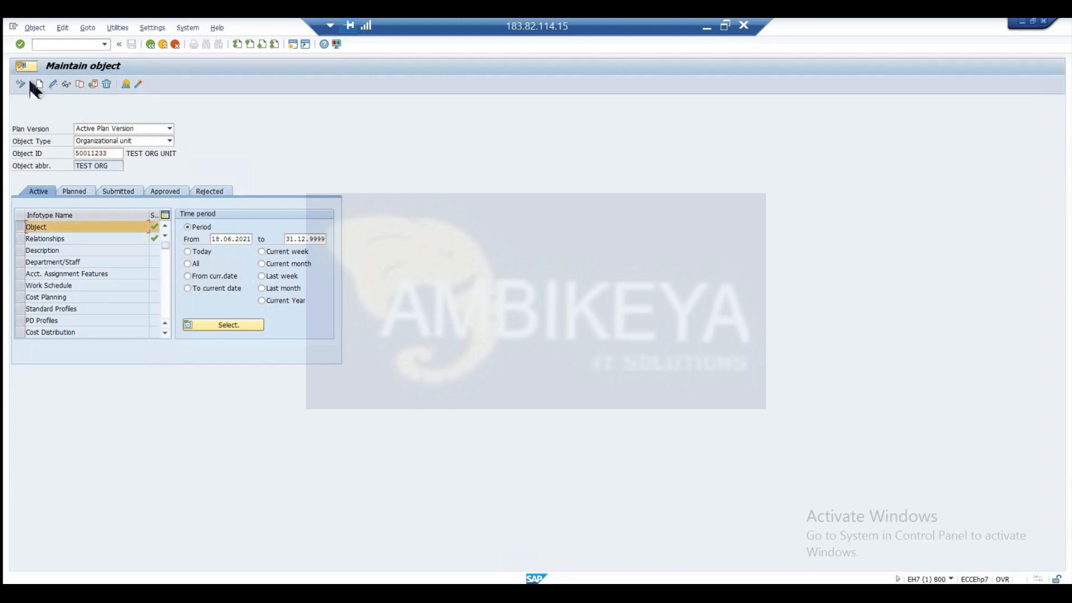
pyautogui.click(63, 86)
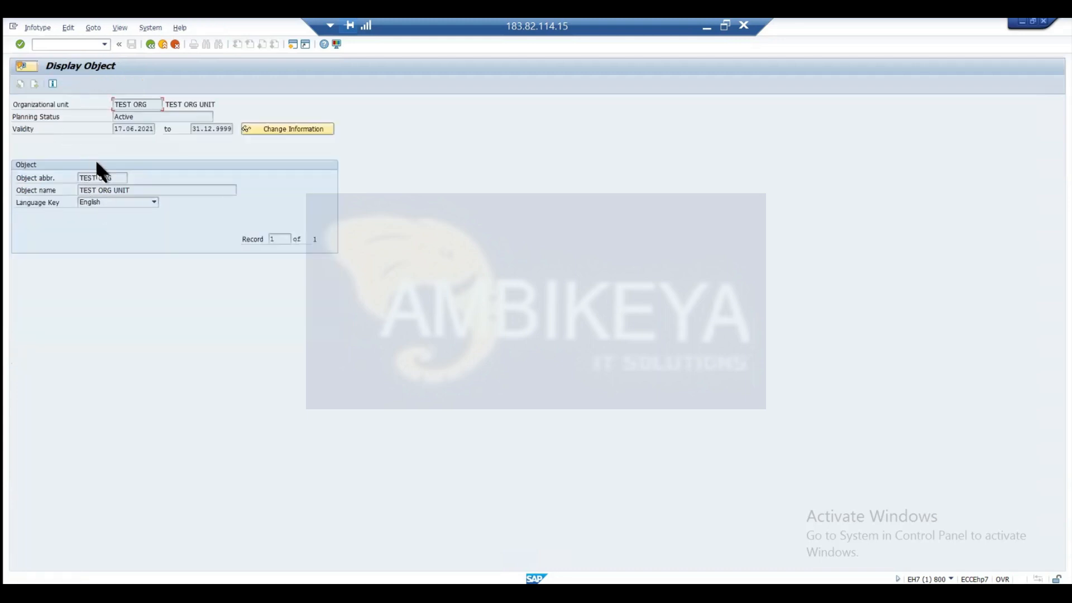
pyautogui.moveTo(124, 178); pyautogui.dragTo(63, 180)
pyautogui.moveTo(155, 104); pyautogui.dragTo(64, 120)
pyautogui.moveTo(143, 116); pyautogui.dragTo(100, 124)
pyautogui.click(148, 44)
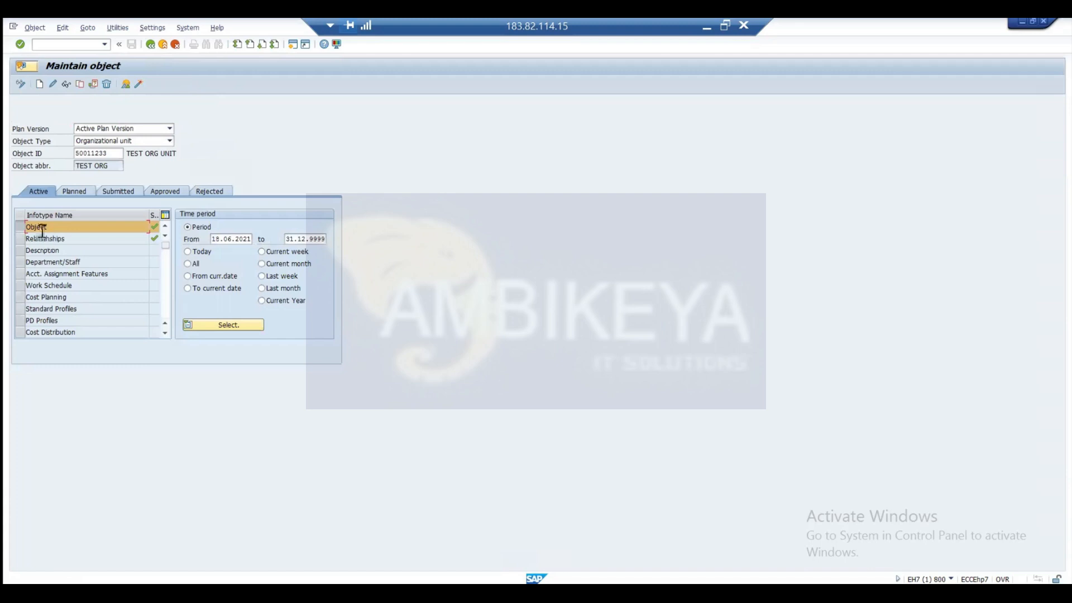
# Display the Relationships infotype of TEST ORG UNIT, review both relationship records, and return to the object maintenance screen.
pyautogui.click(19, 237)
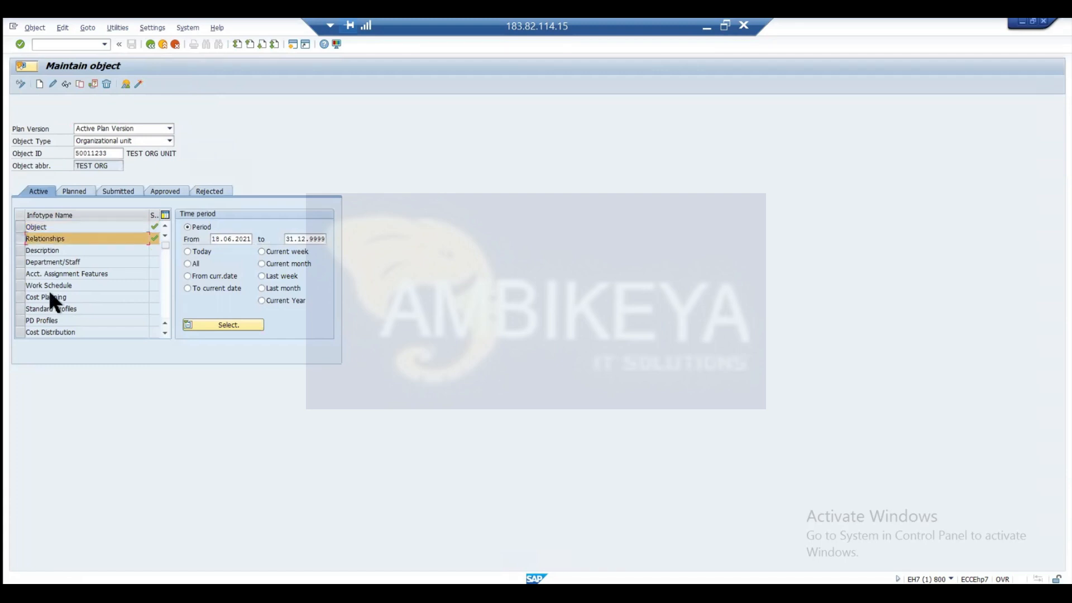
pyautogui.click(66, 84)
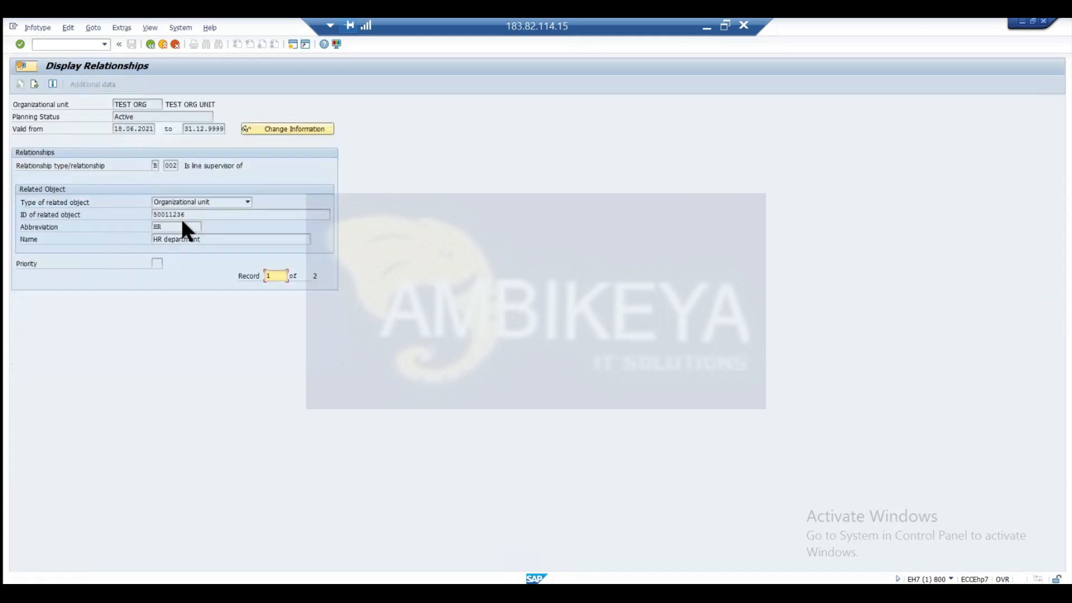
pyautogui.click(34, 84)
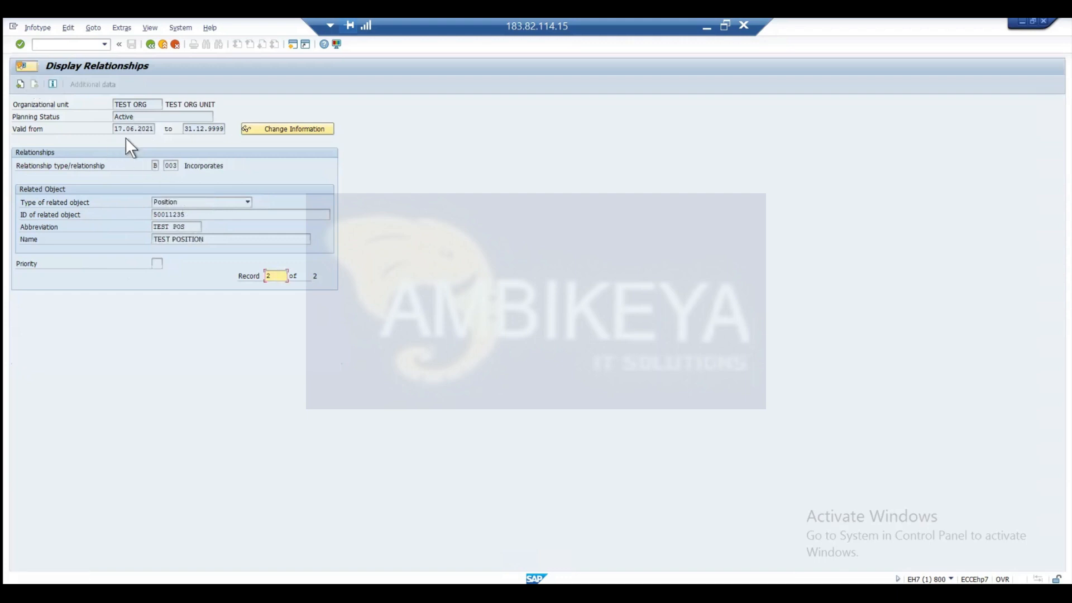
pyautogui.click(151, 44)
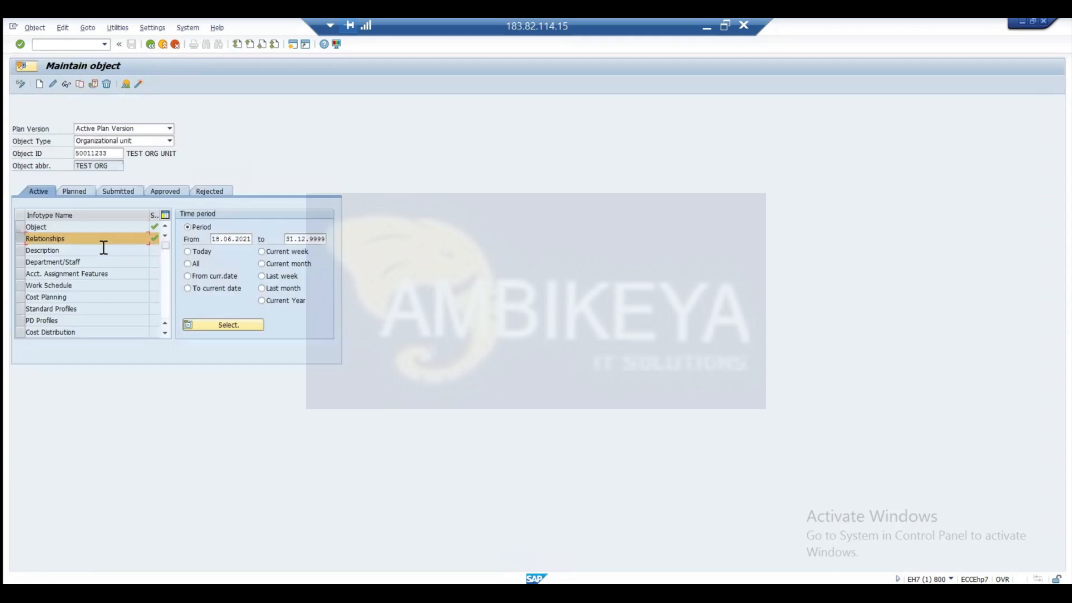
# Create a Description infotype for TEST ORG UNIT with the text "this org unit i dfor teaching prrpose only".
pyautogui.click(19, 252)
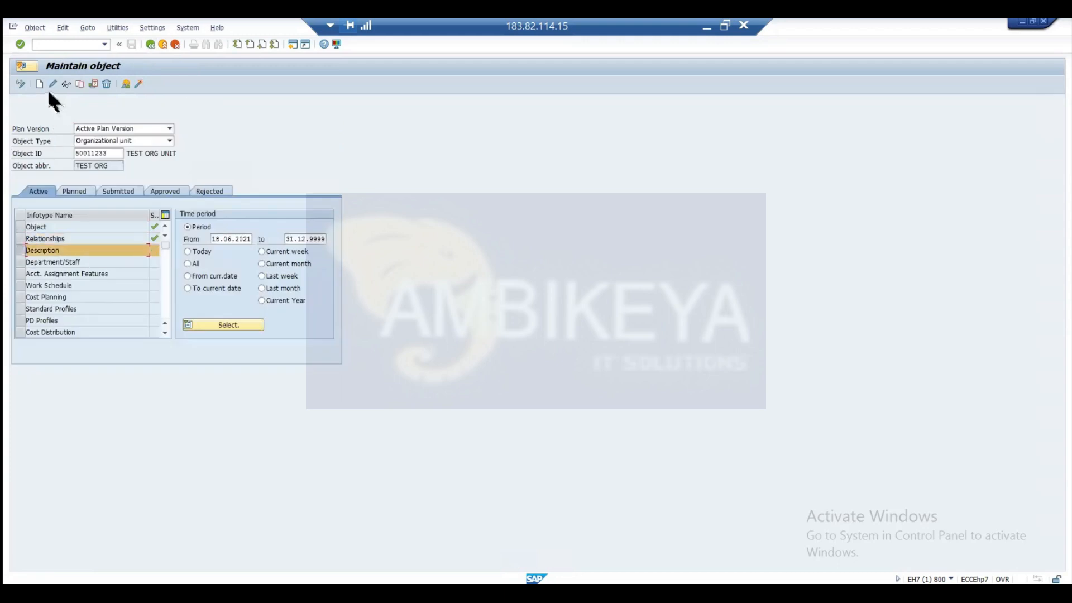
pyautogui.press('F5')
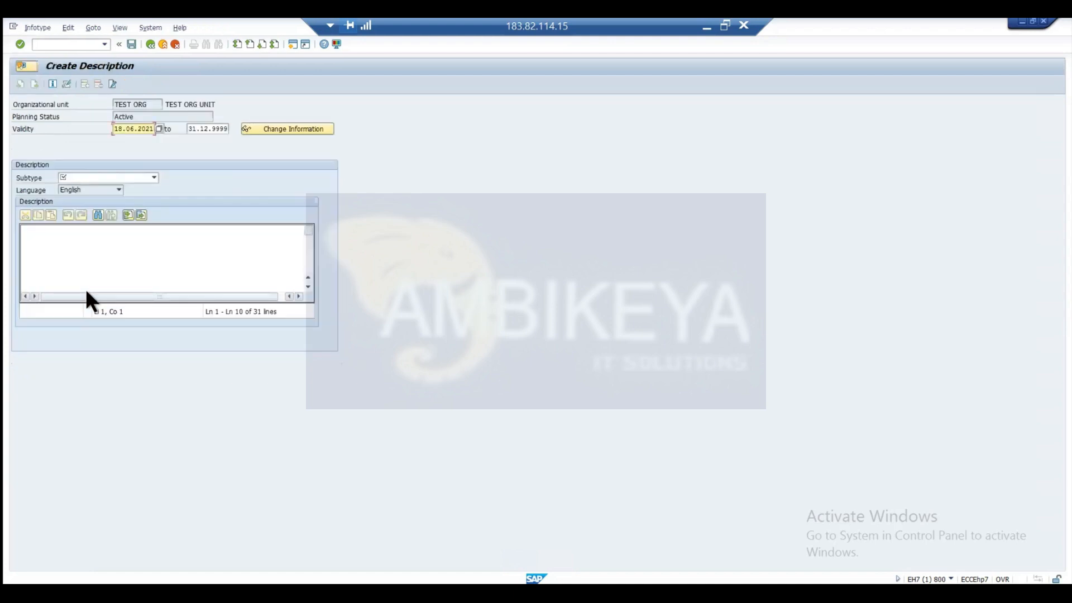
pyautogui.click(154, 178)
pyautogui.click(164, 184)
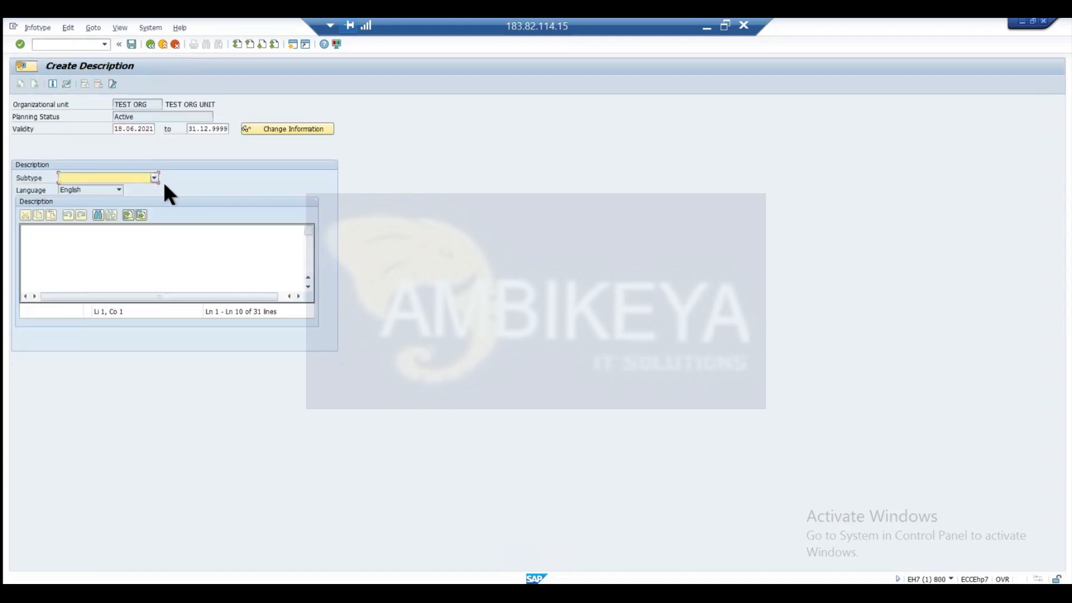
pyautogui.click(117, 244)
pyautogui.write('this c')
pyautogui.write('rg')
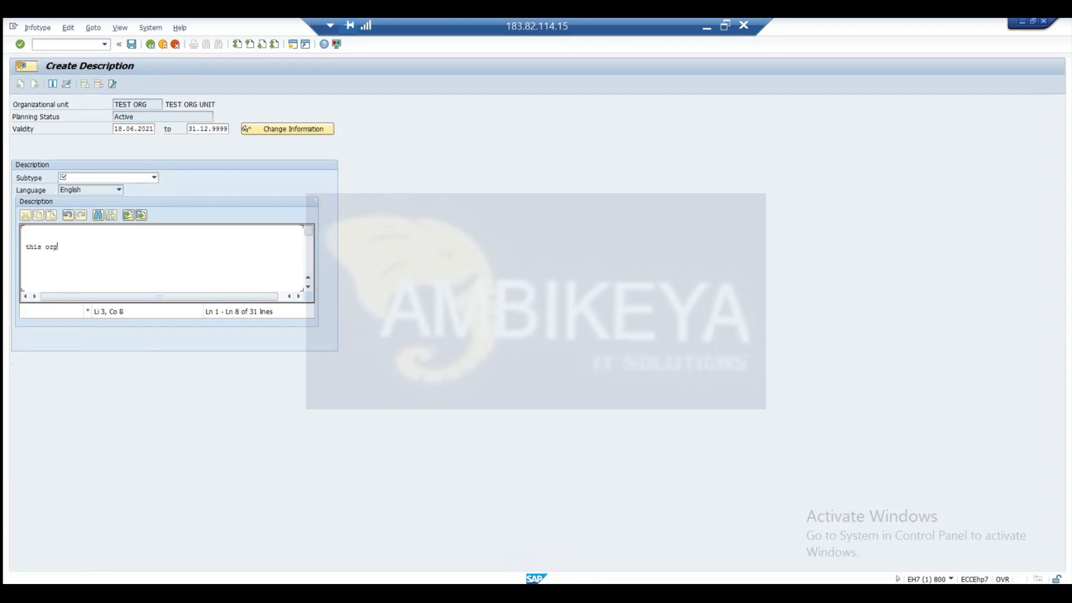
pyautogui.write(' unit i dfor res')
pyautogui.write('ching p')
pyautogui.write('rrpose ')
pyautogui.write('only')
# Set the description's subtype to Assumptions and save the record.
pyautogui.click(154, 177)
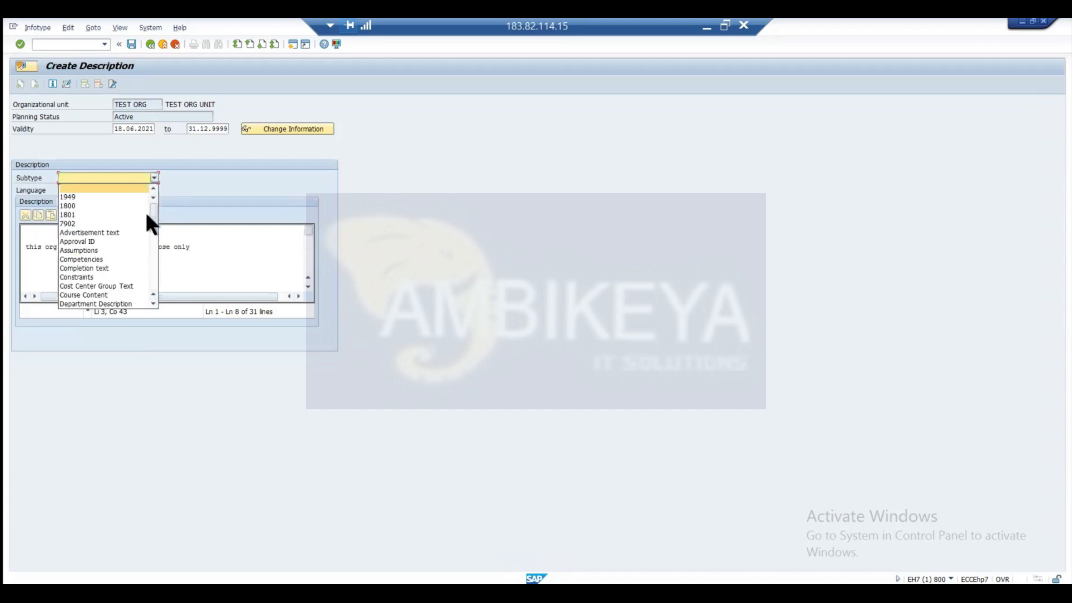
pyautogui.click(95, 250)
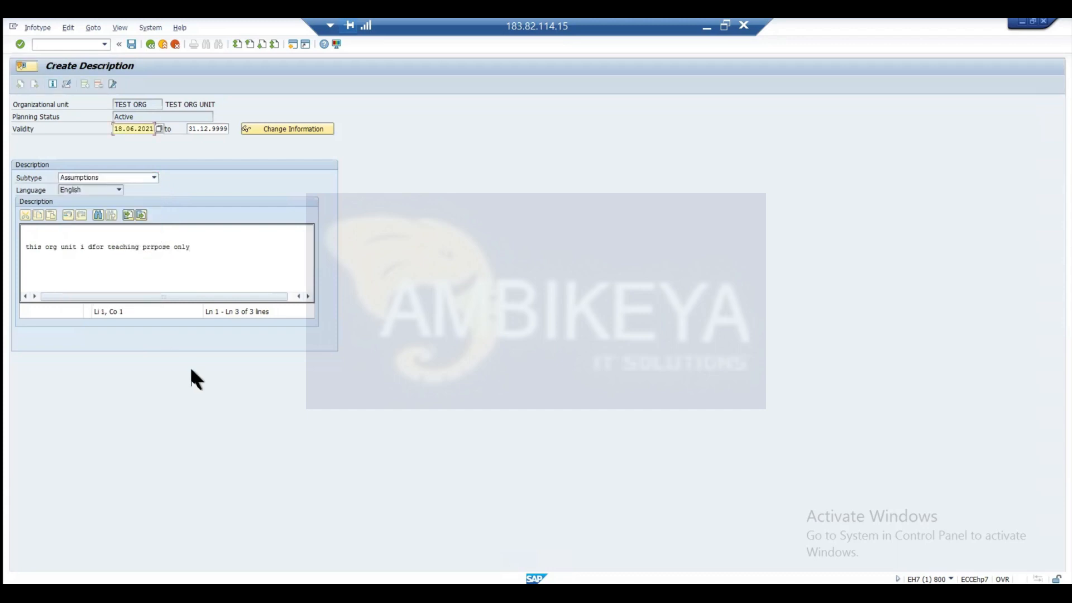
pyautogui.hotkey('ctrl', 's')
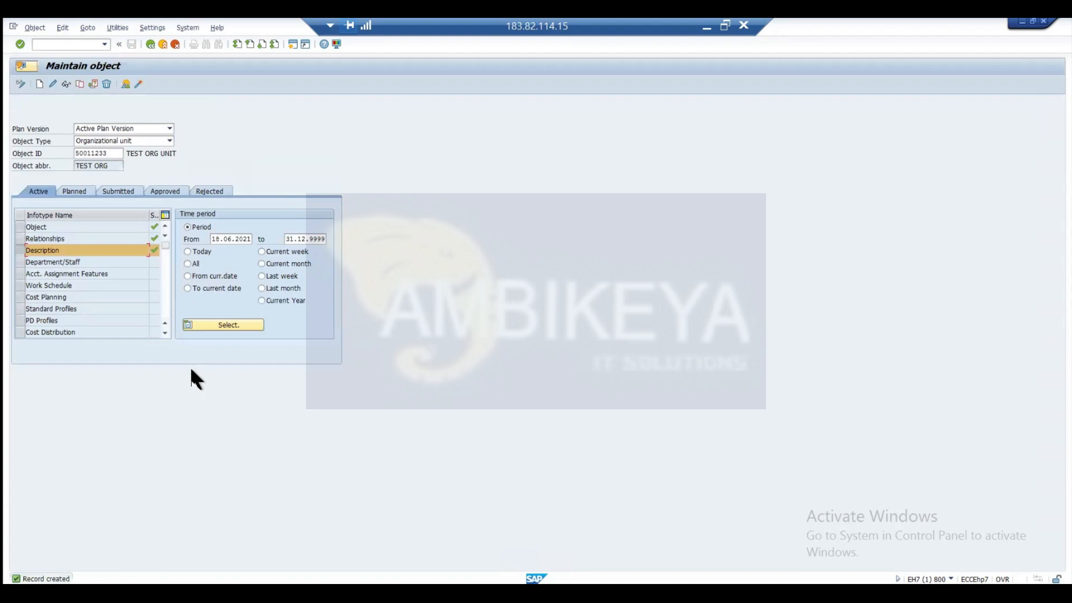
# Create a Department/Staff infotype for TEST ORG UNIT, flag it as Staff, and save the record.
pyautogui.click(21, 263)
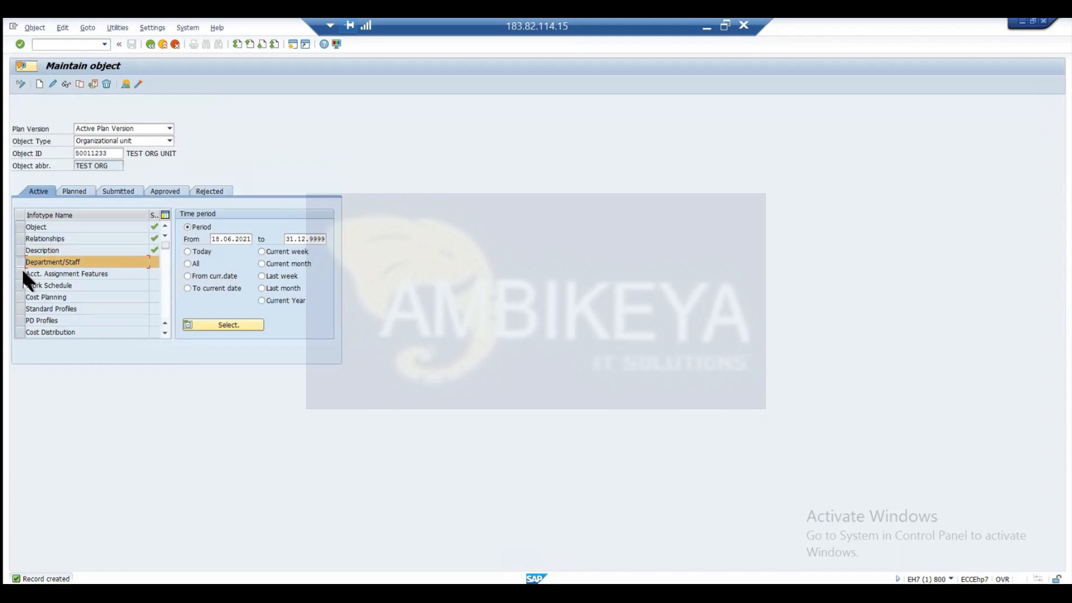
pyautogui.click(37, 83)
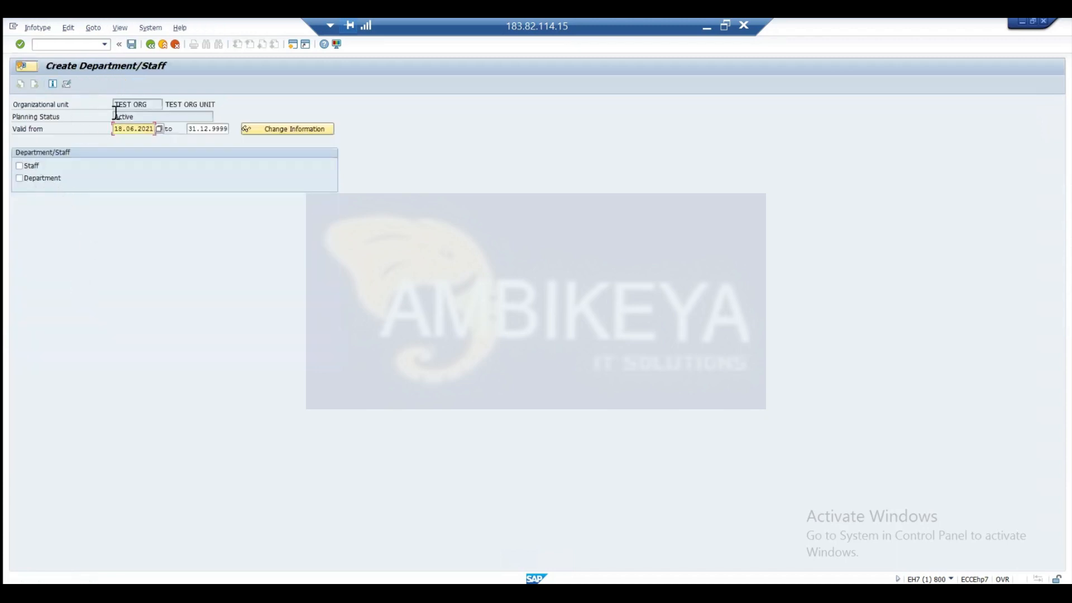
pyautogui.click(19, 166)
pyautogui.hotkey('ctrl', 's')
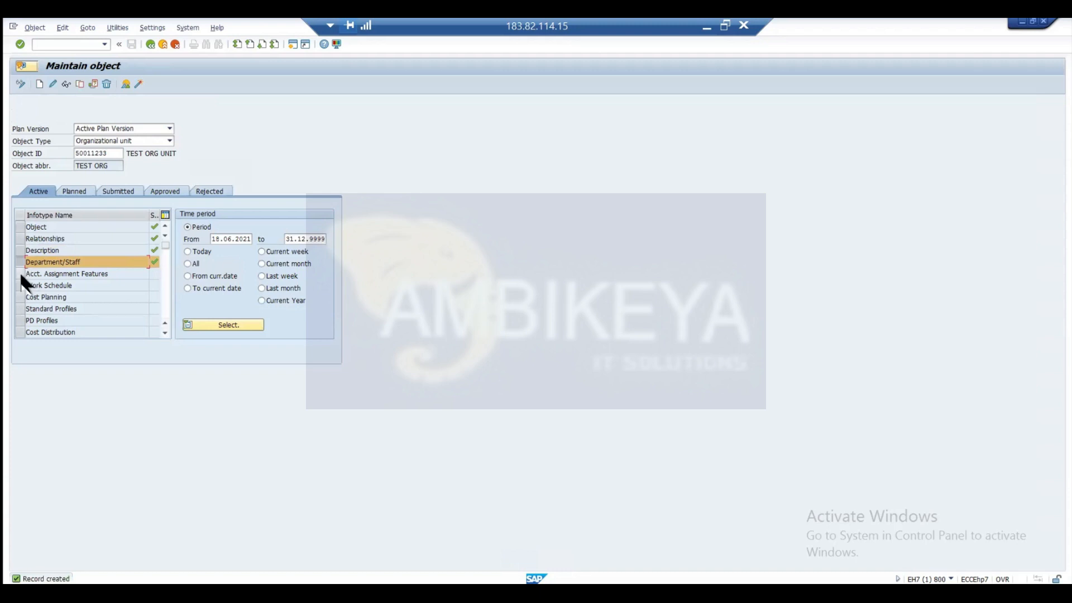
# Create Acct. Assignment Features for TEST ORG UNIT with company code IN99, personnel area IN00 and personnel subarea IN01, and save the record.
pyautogui.click(20, 273)
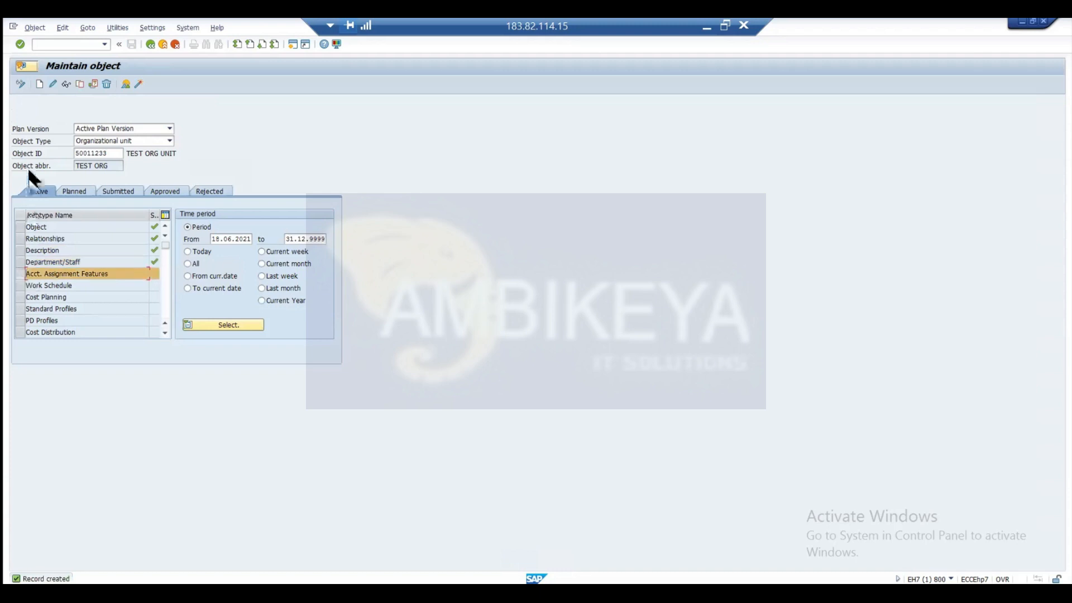
pyautogui.click(39, 84)
pyautogui.click(89, 167)
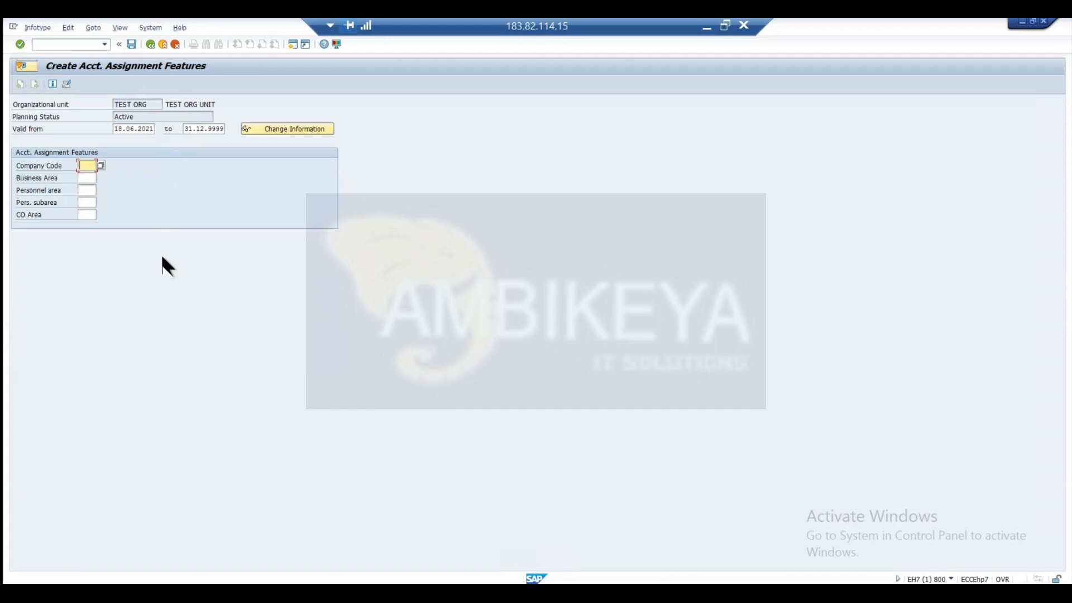
pyautogui.write('in99')
pyautogui.click(92, 191)
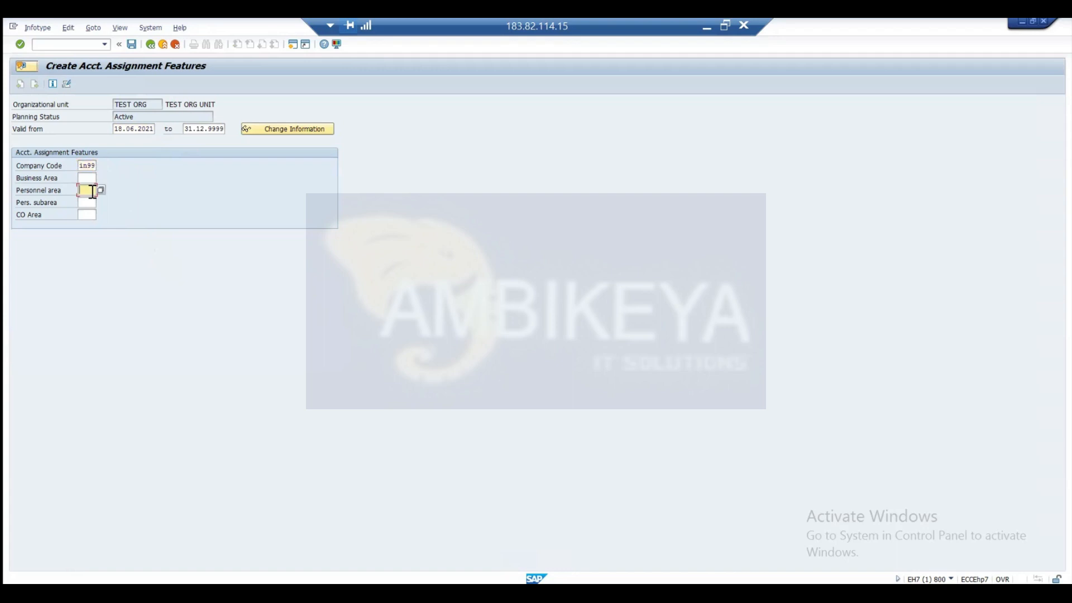
pyautogui.write('in00')
pyautogui.click(91, 202)
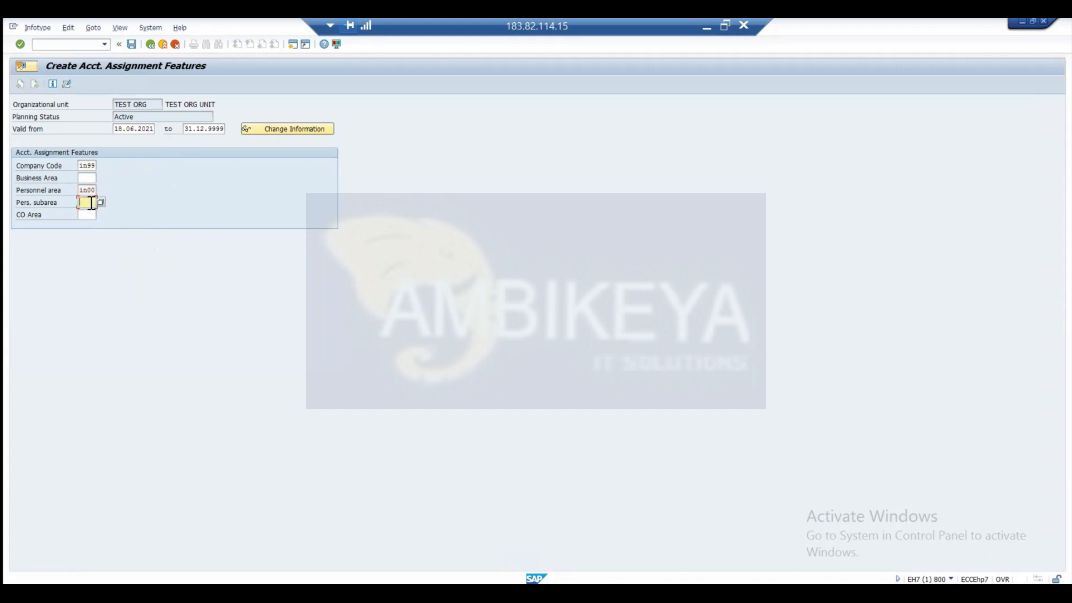
pyautogui.write('in01')
pyautogui.press('Return')
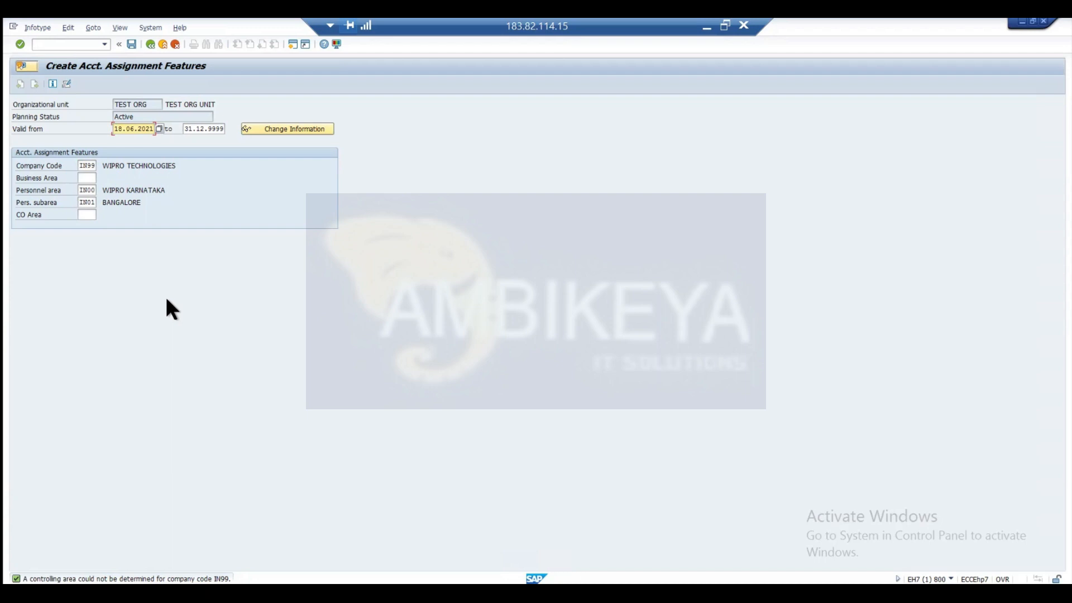
pyautogui.hotkey('ctrl', 's')
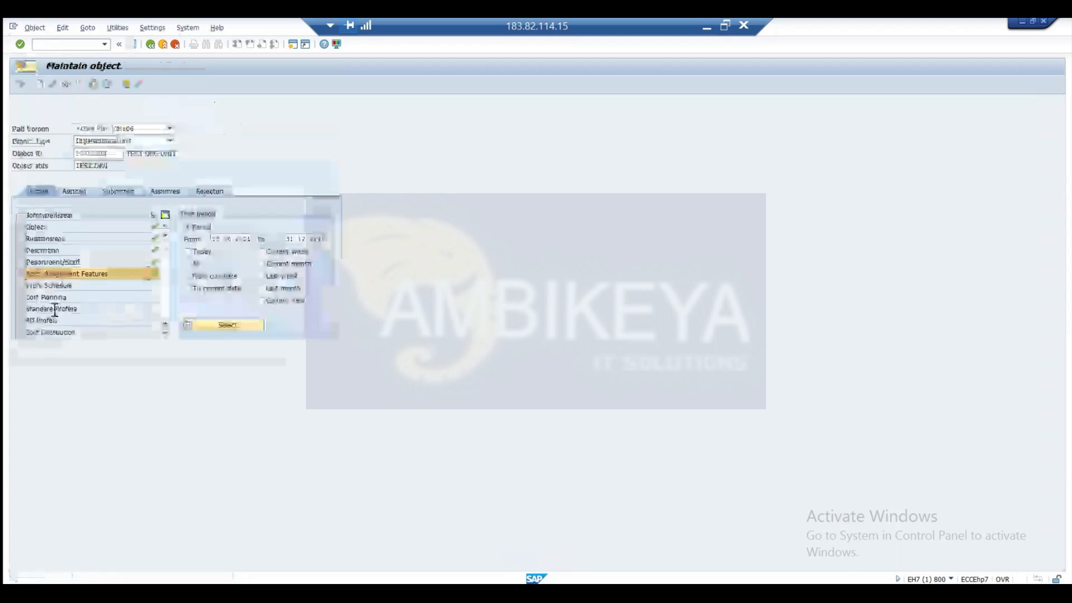
# Start a Work Schedule infotype for TEST ORG UNIT with 9 hours per week and a percentage of 1000.
pyautogui.click(22, 286)
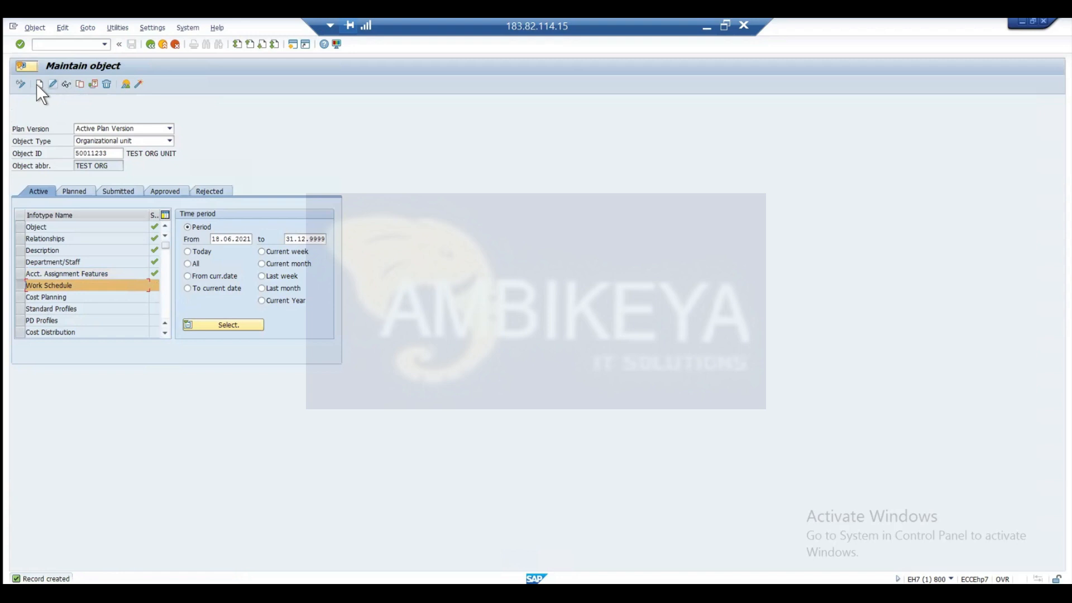
pyautogui.click(37, 84)
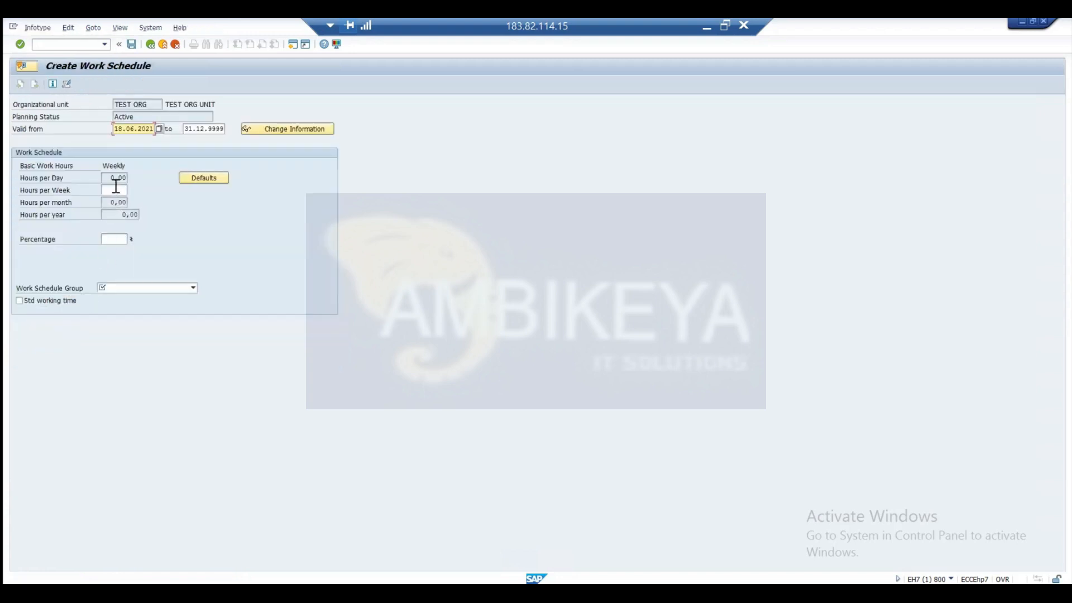
pyautogui.click(116, 189)
pyautogui.click(120, 237)
pyautogui.write('1000')
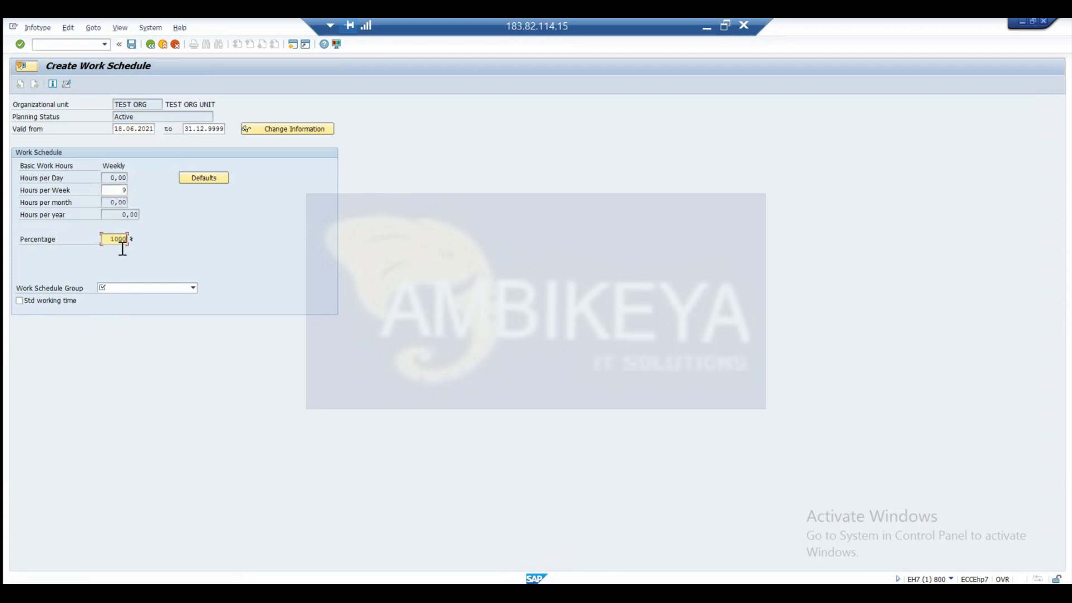
# Set the work schedule group to Salaried employees, enable Std working time, and validate the work schedule entries.
pyautogui.click(134, 286)
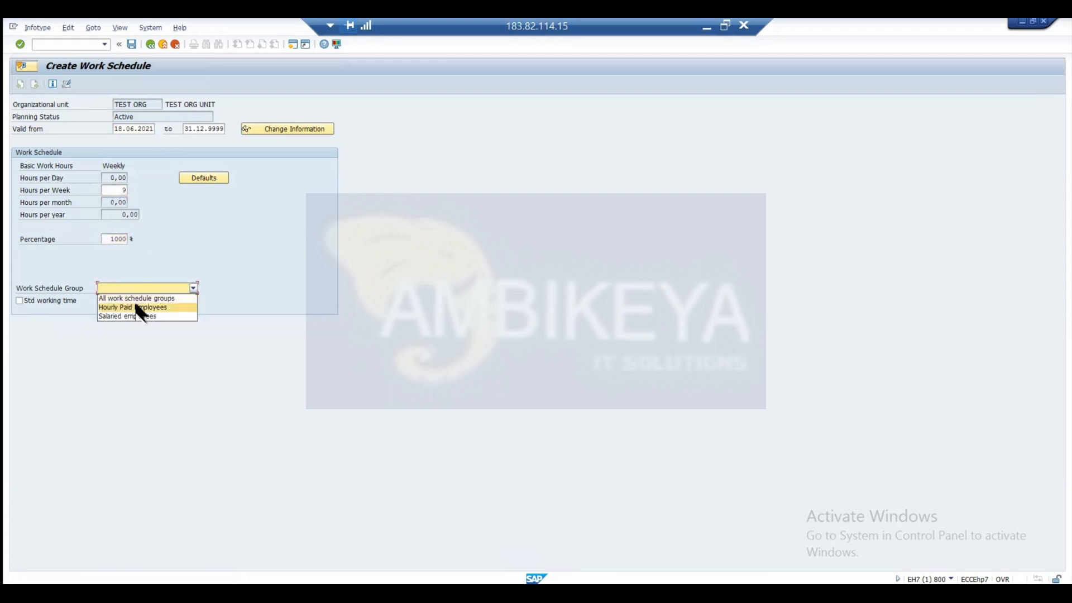
pyautogui.click(147, 306)
pyautogui.click(149, 285)
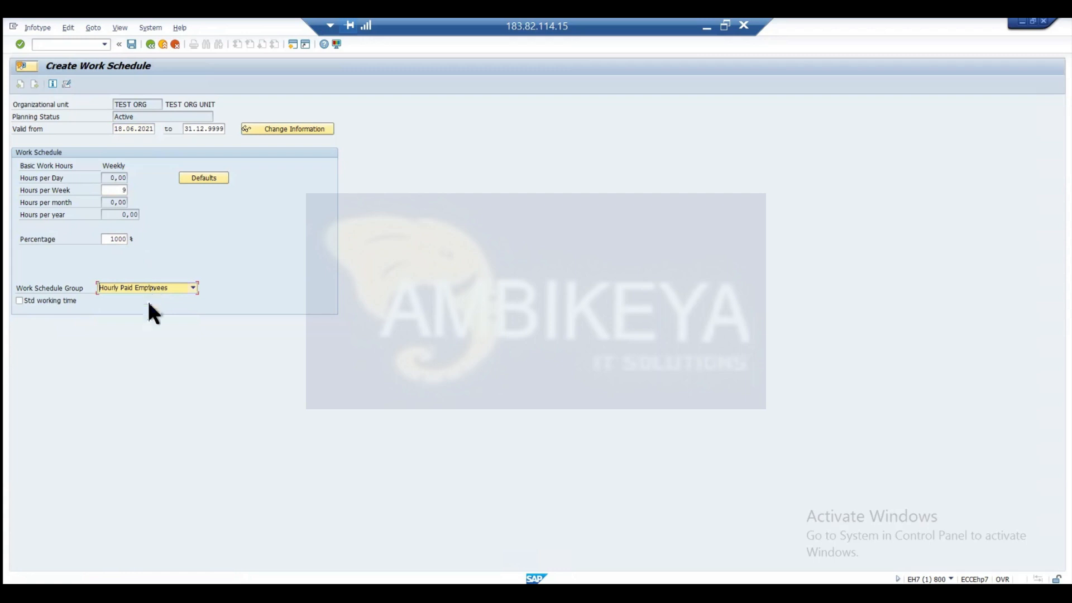
pyautogui.click(149, 286)
pyautogui.click(150, 285)
pyautogui.click(149, 316)
pyautogui.click(19, 300)
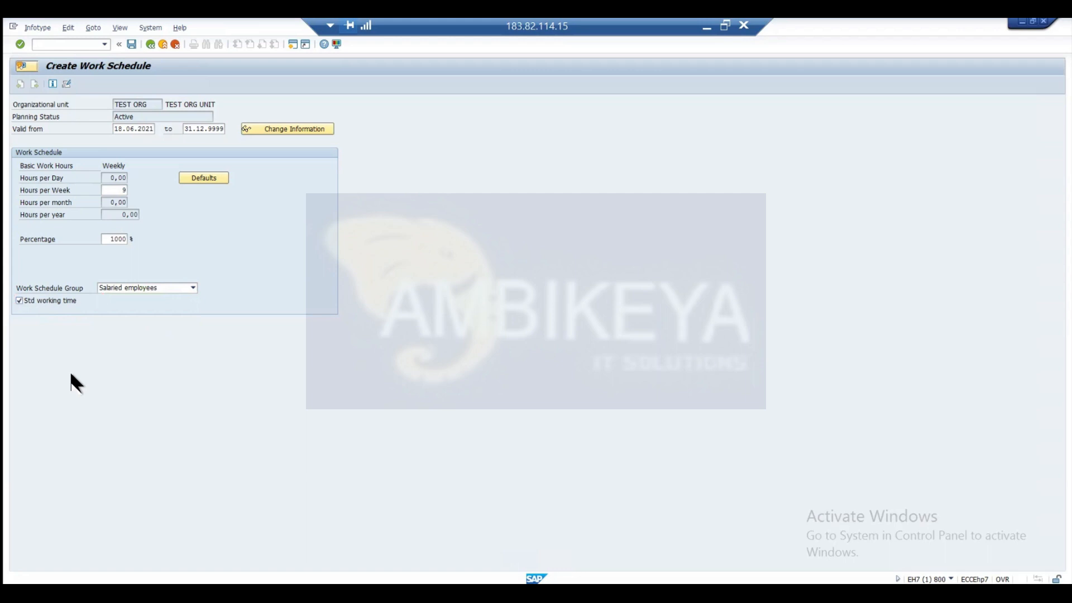
pyautogui.press('Return')
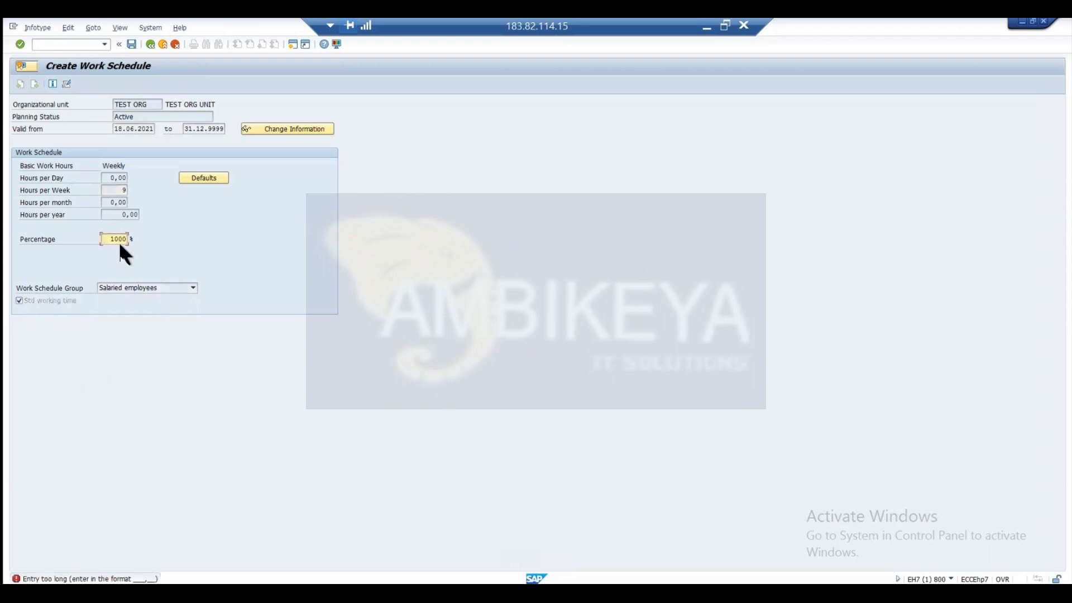
# Shorten the overlong percentage of TEST ORG UNIT's work schedule and save the record.
pyautogui.click(121, 243)
pyautogui.press('Delete')
pyautogui.hotkey('ctrl', 's')
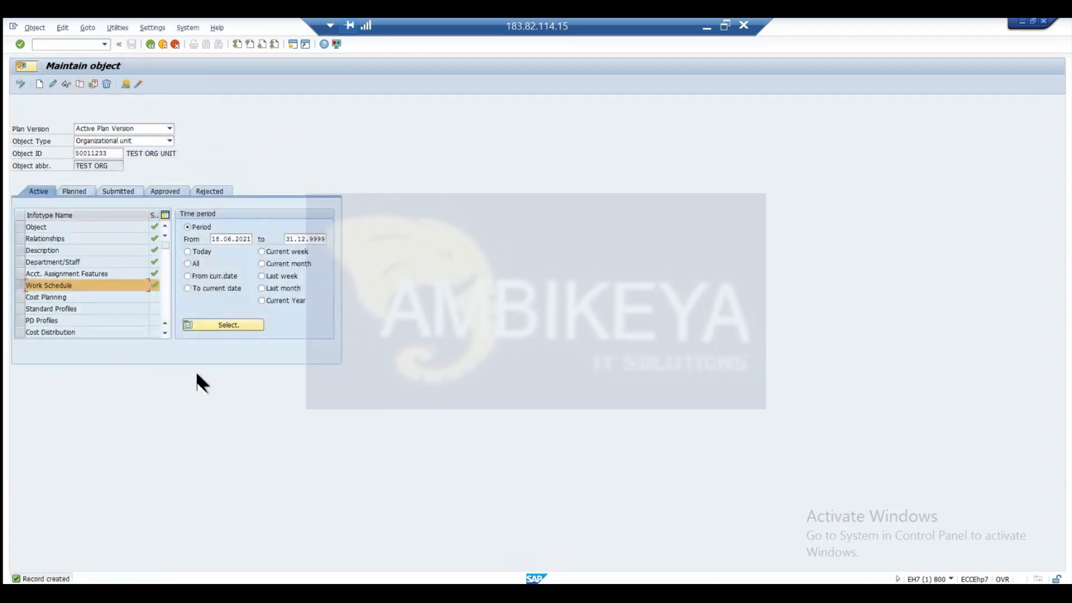
# Start a Cost Planning infotype for TEST ORG UNIT and choose 07-CAR ALLOW as the first wage element.
pyautogui.click(19, 297)
pyautogui.doubleClick(71, 296)
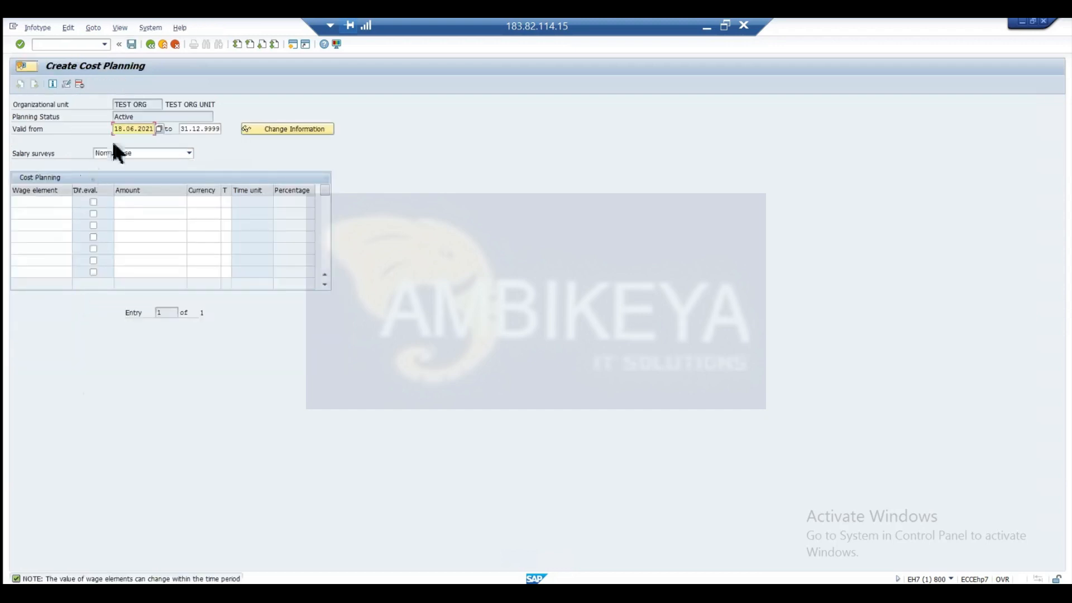
pyautogui.click(70, 205)
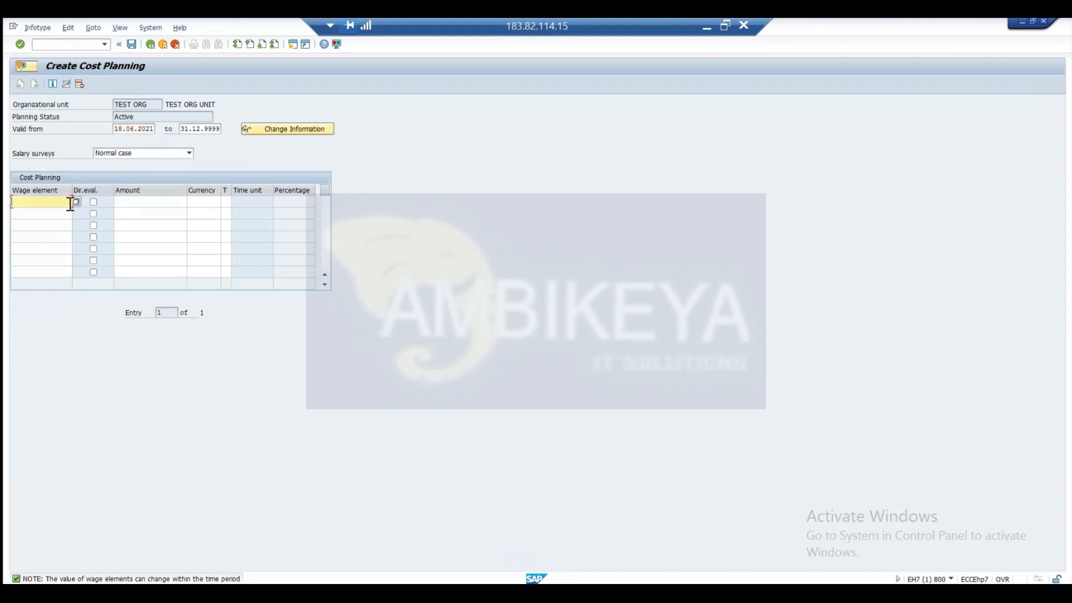
pyautogui.click(75, 201)
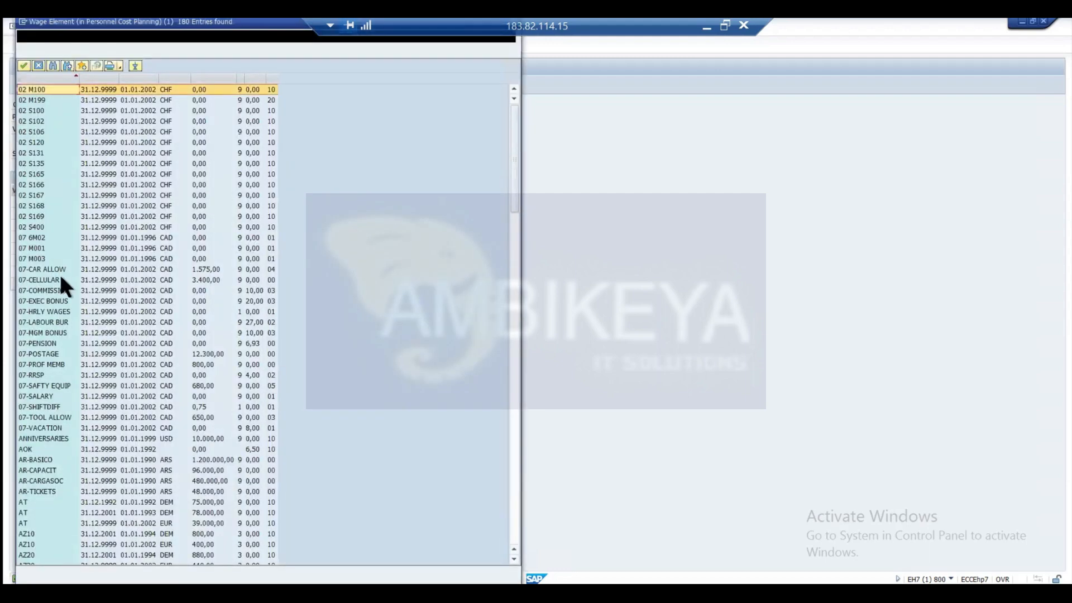
pyautogui.click(57, 271)
pyautogui.doubleClick(57, 271)
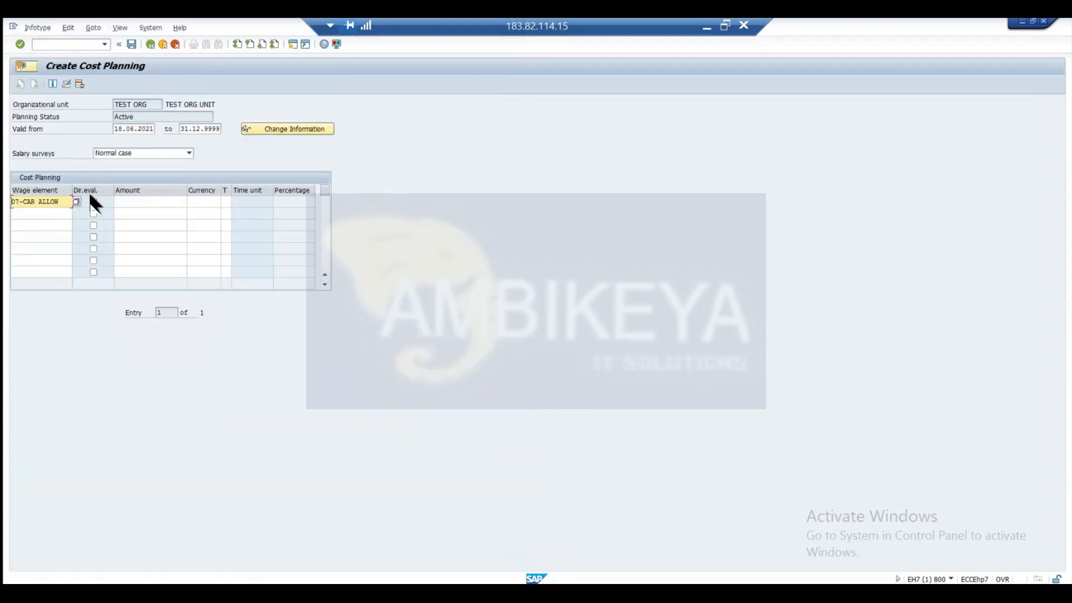
# Enter an amount of 199 in currency USD for the car allowance and save the cost planning record.
pyautogui.click(140, 201)
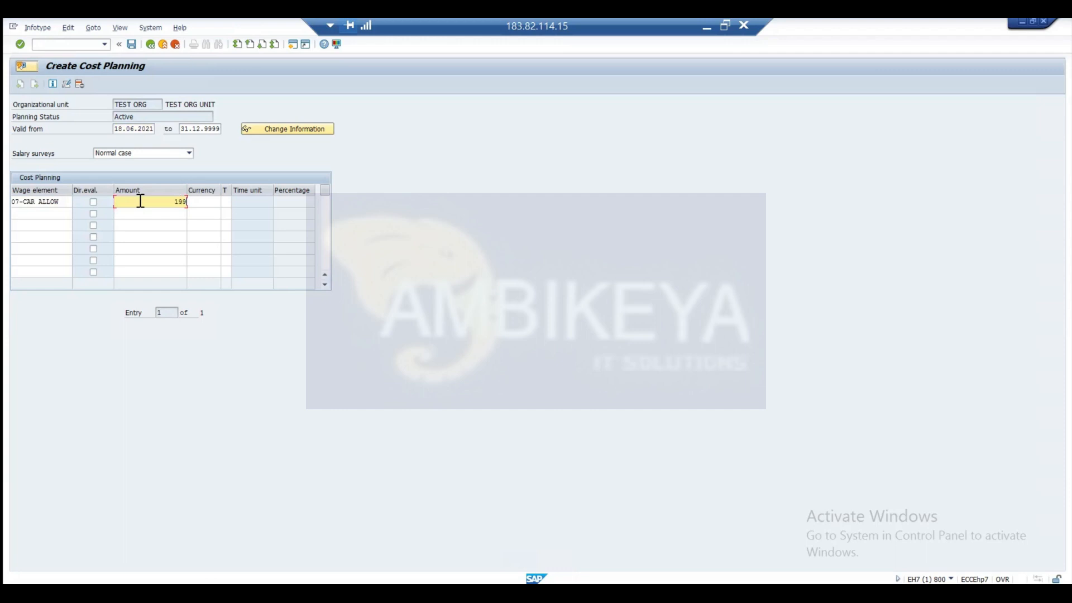
pyautogui.click(205, 201)
pyautogui.write('usd')
pyautogui.press('Return')
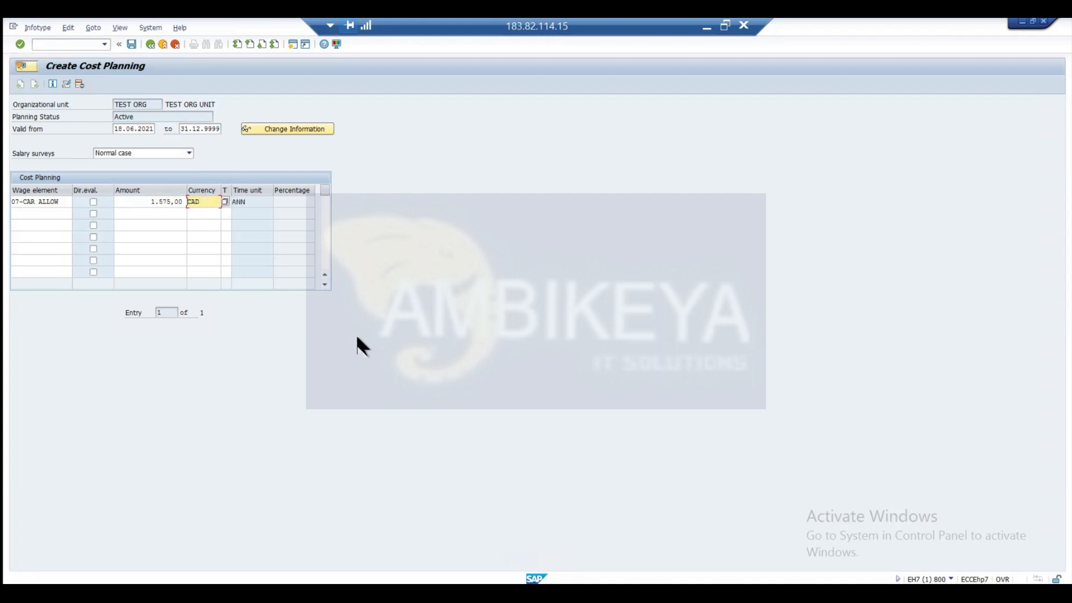
pyautogui.hotkey('ctrl', 's')
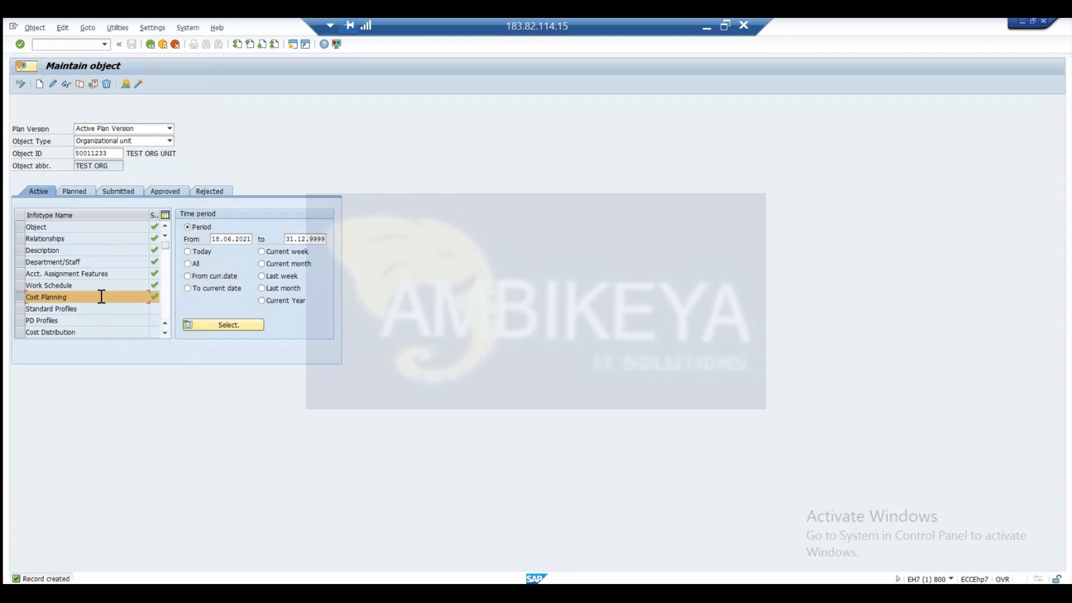
pyautogui.click(19, 314)
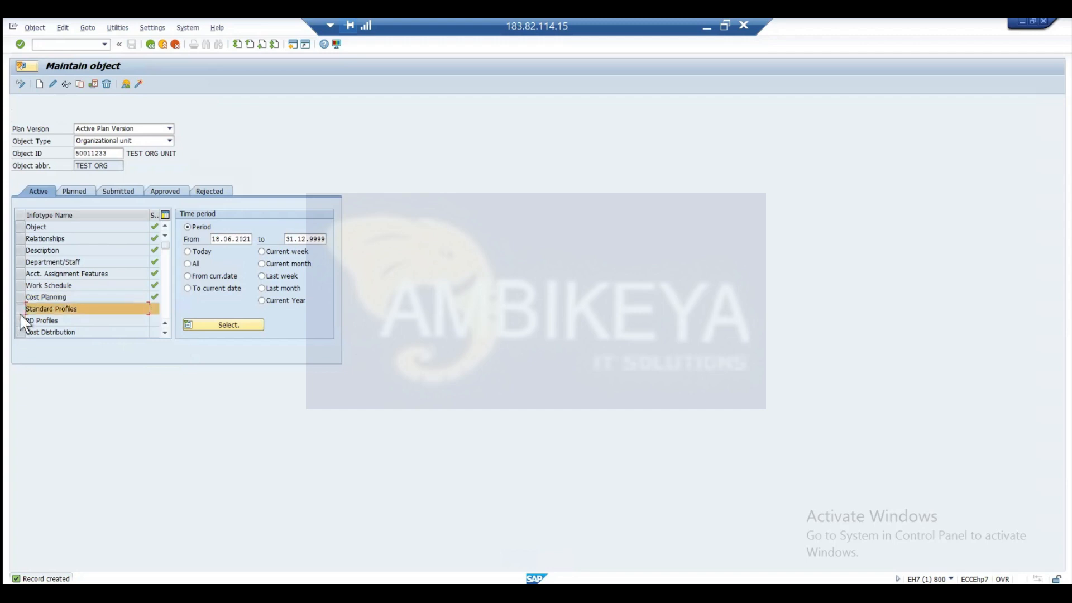
pyautogui.click(17, 316)
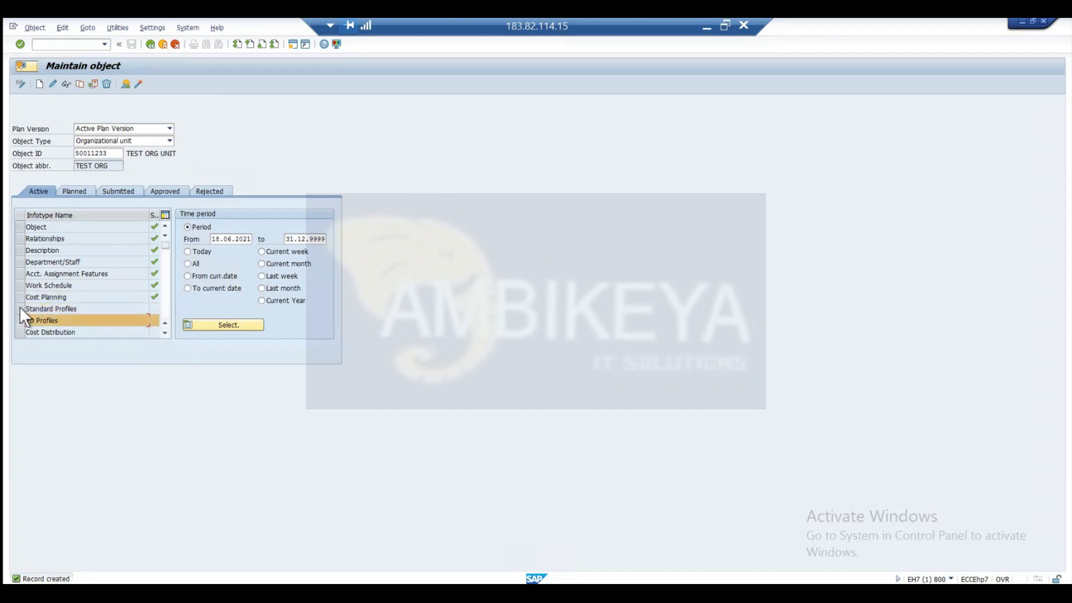
pyautogui.click(20, 307)
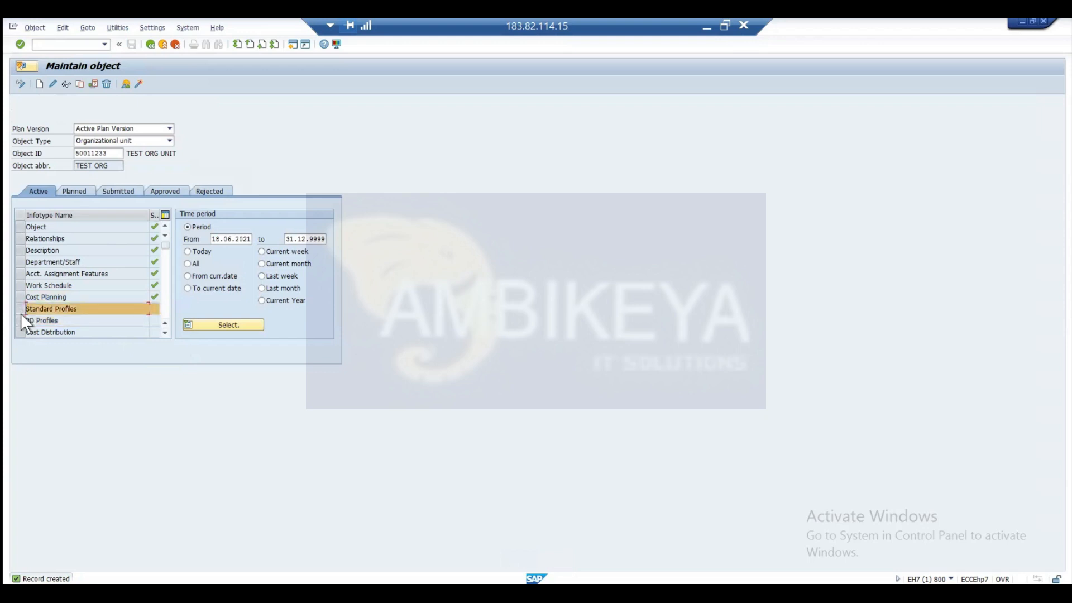
pyautogui.click(21, 316)
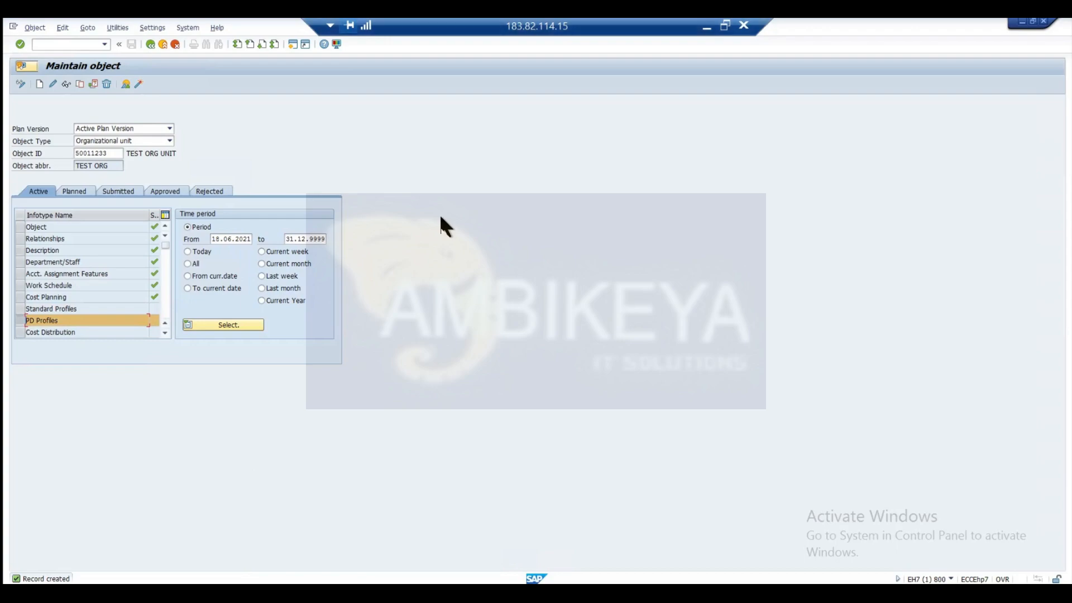
# Switch to the presentation and go back through the slides to Introduction to OM to review its capabilities.
pyautogui.hotkey('alt', 'Tab')
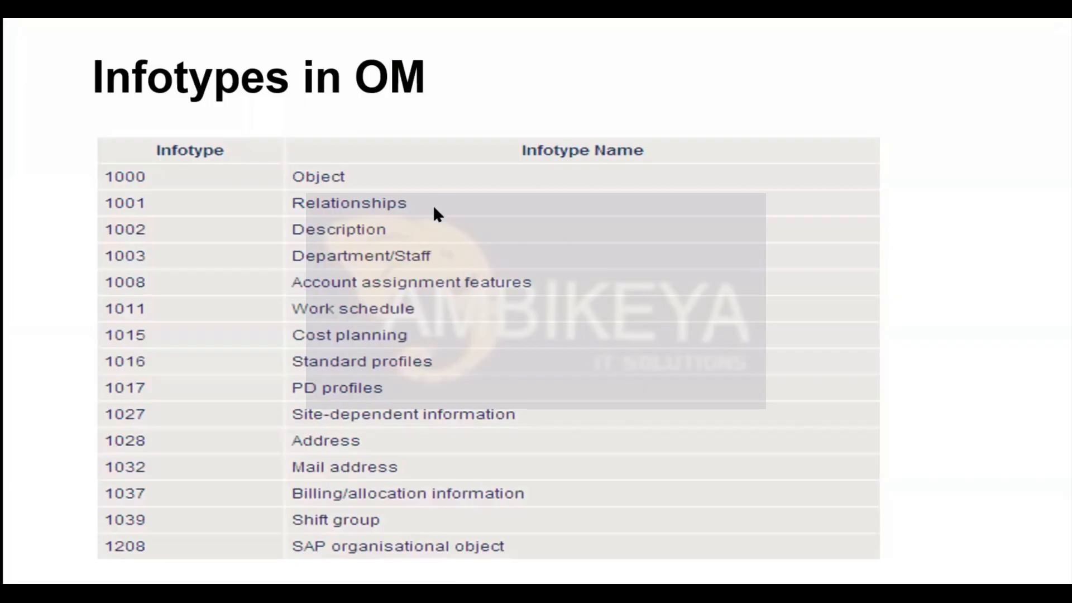
pyautogui.press('Left')
pyautogui.press('Left')
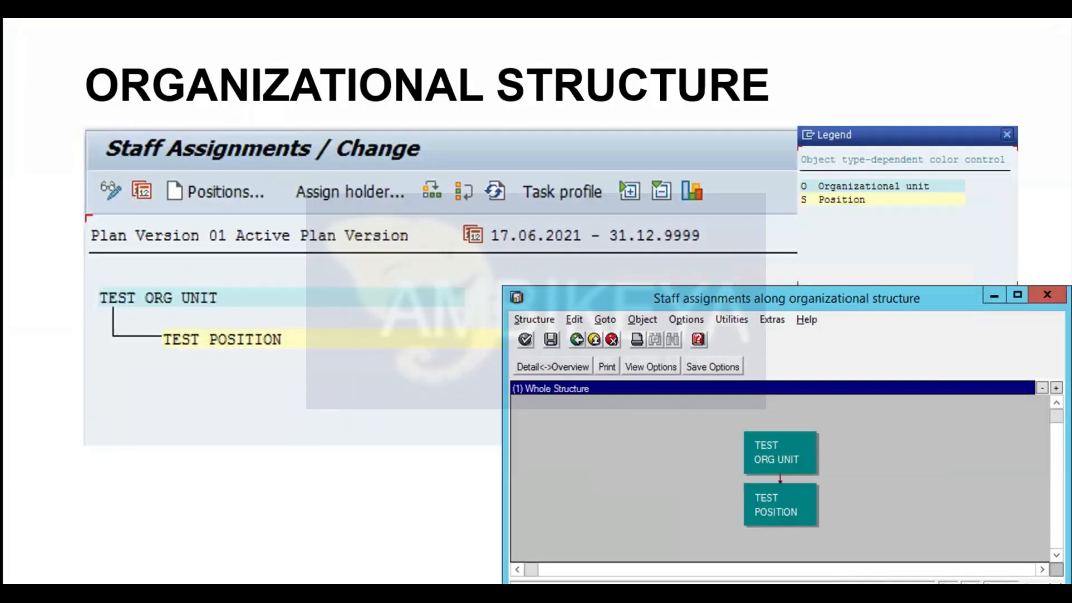
pyautogui.press('Left')
pyautogui.press('Left')
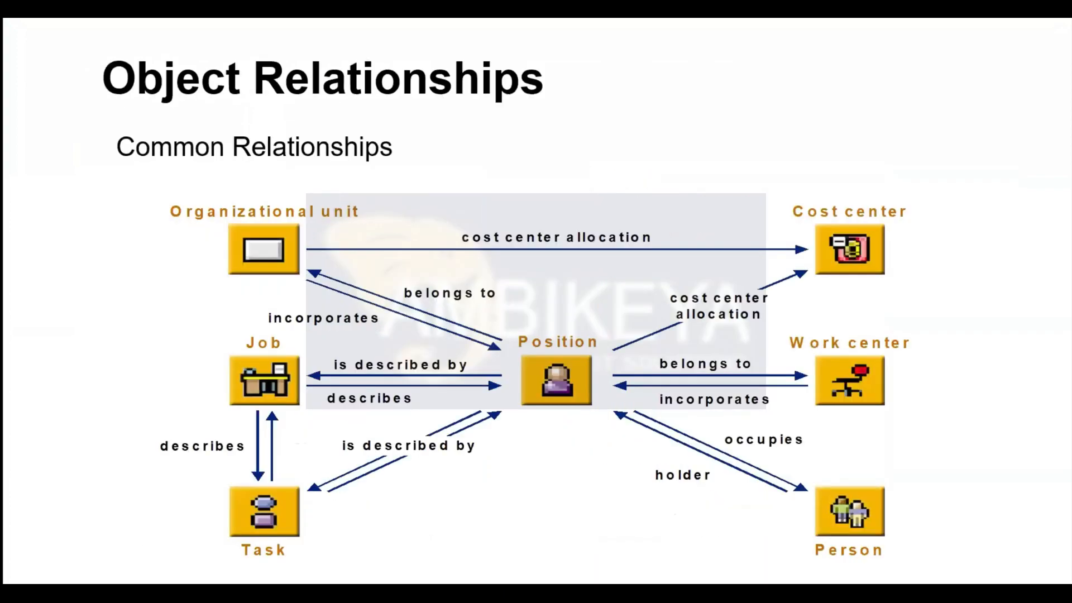
pyautogui.press('Left')
pyautogui.press('Left')
pyautogui.press('Left')
pyautogui.press('Left')
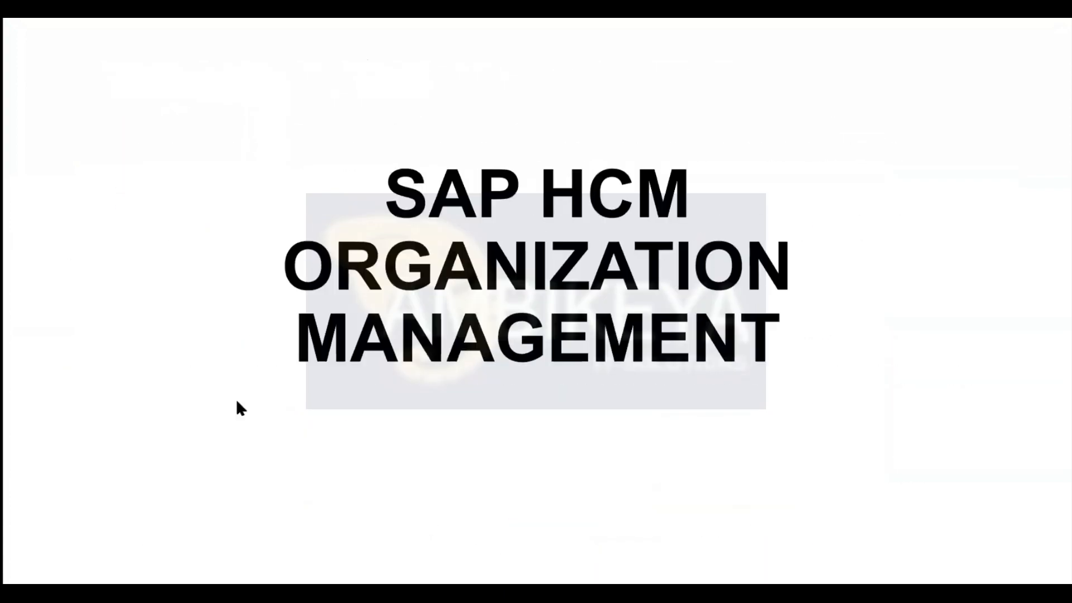
pyautogui.press('Right')
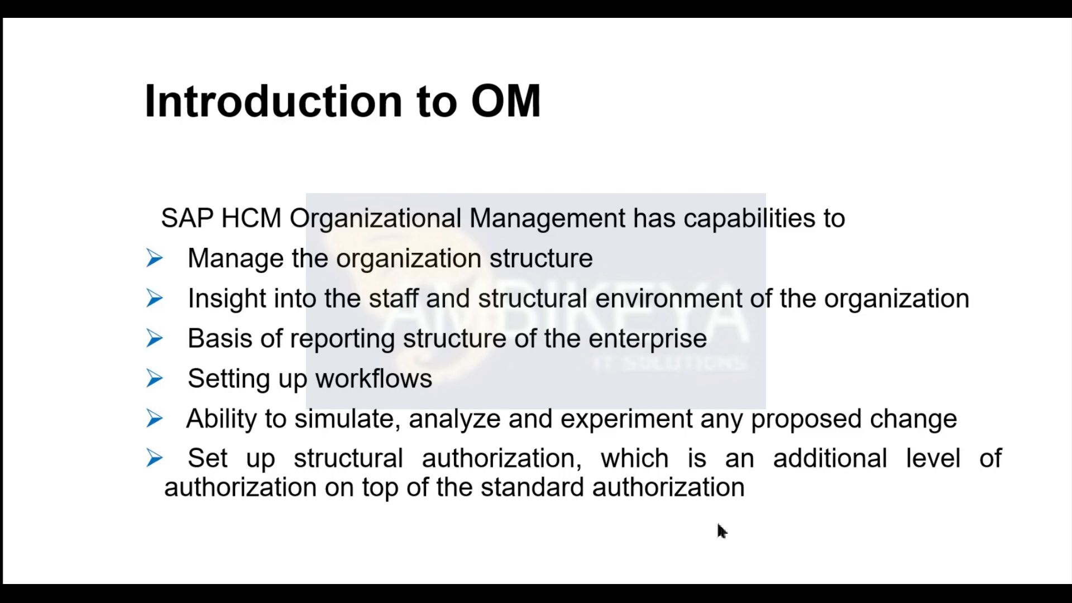
# Switch back to the SAP system and point out the Standard Profiles and PD Profiles infotypes of TEST ORG UNIT.
pyautogui.hotkey('alt', 'Tab')
pyautogui.hotkey('alt', 'Tab')
pyautogui.hotkey('alt', 'Tab')
pyautogui.hotkey('alt', 'Tab')
pyautogui.hotkey('alt', 'Tab')
pyautogui.hotkey('alt', 'Tab')
pyautogui.hotkey('alt', 'Tab')
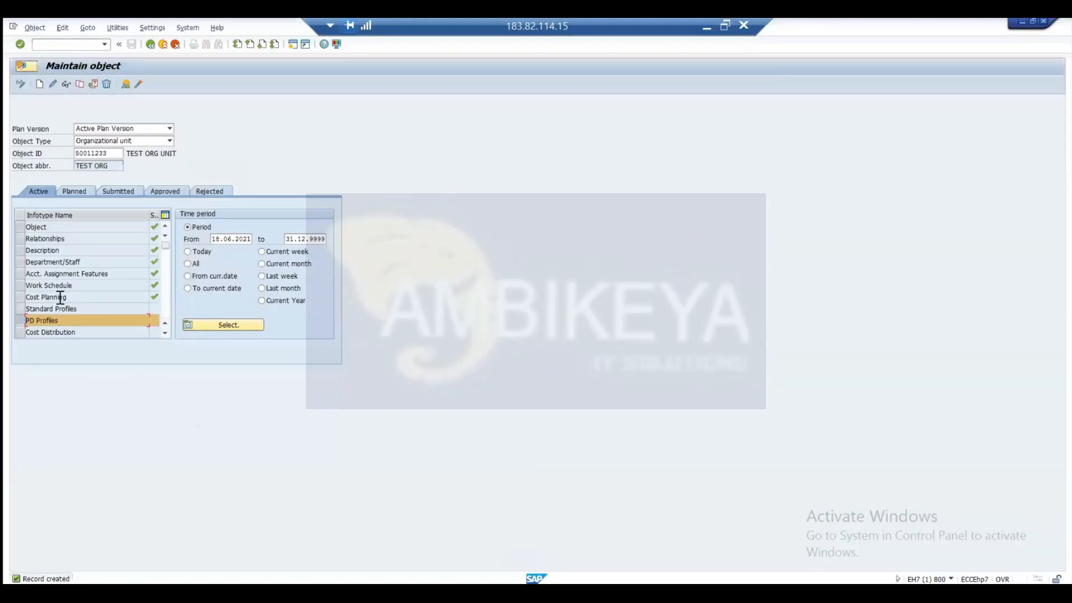
pyautogui.click(20, 306)
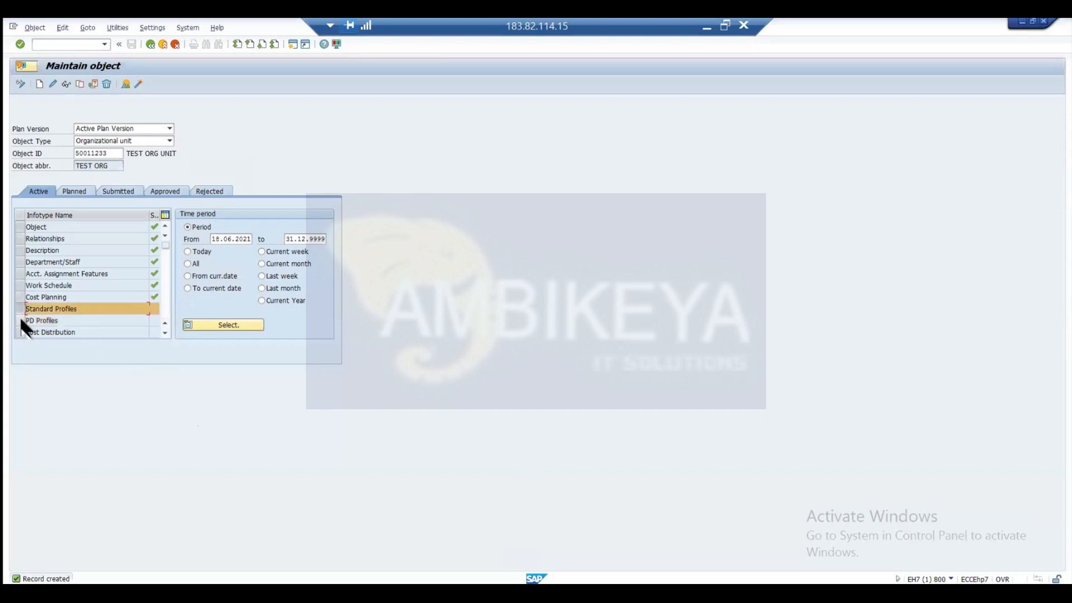
pyautogui.click(20, 320)
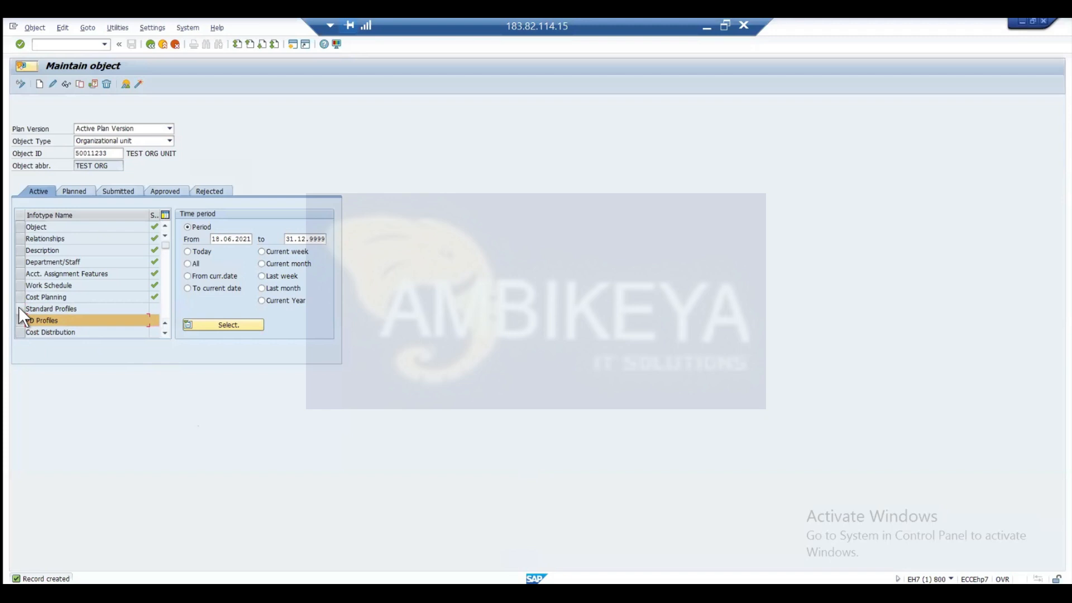
pyautogui.click(19, 306)
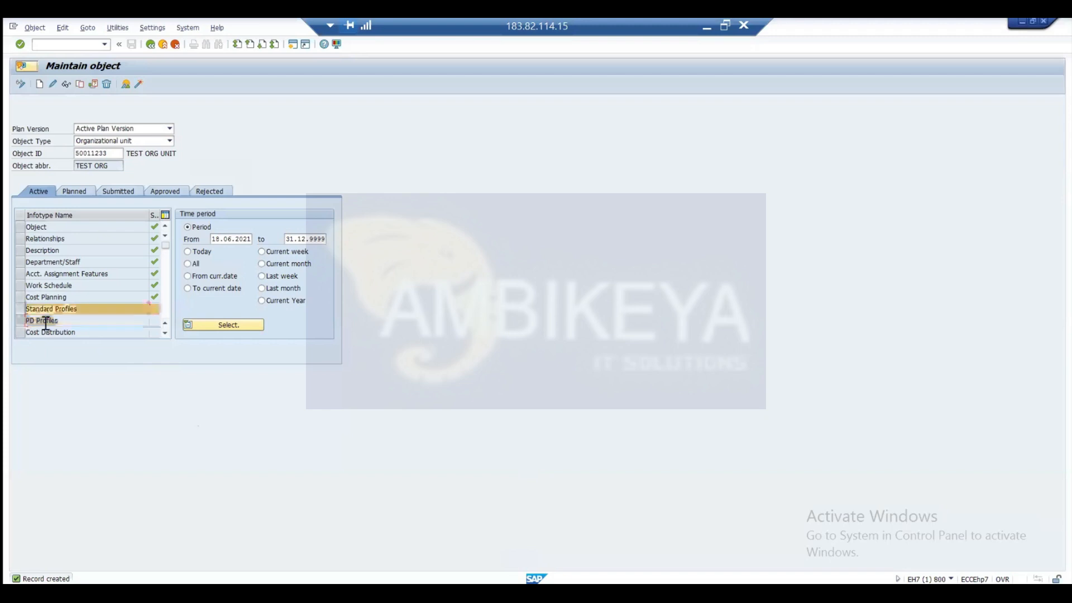
# Open a new Cost Distribution record for TEST ORG UNIT, inspect its controlling area and cost center fields, and leave without saving.
pyautogui.click(165, 334)
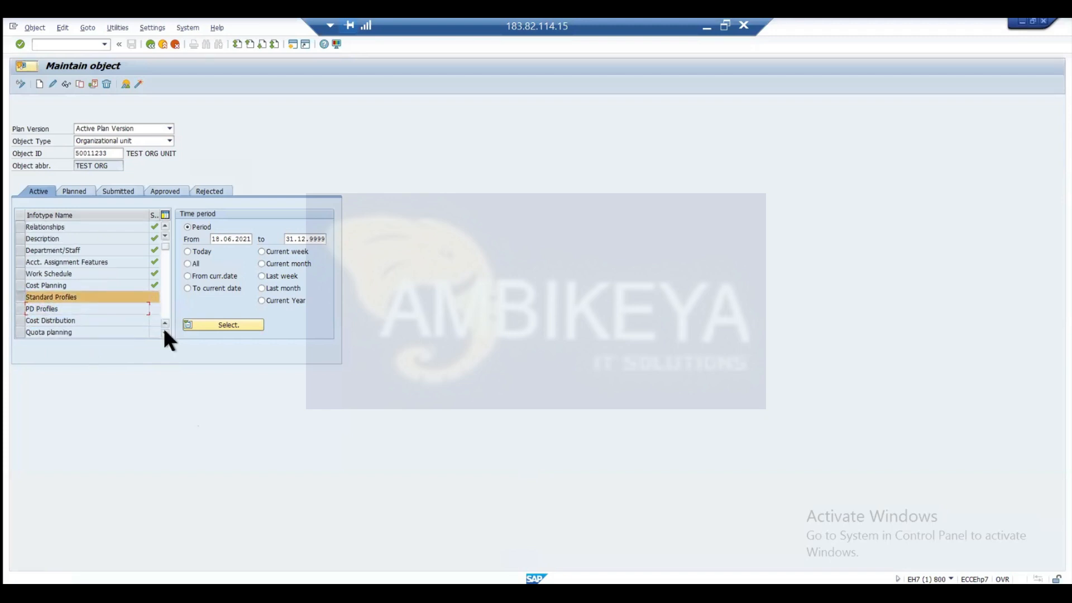
pyautogui.doubleClick(164, 333)
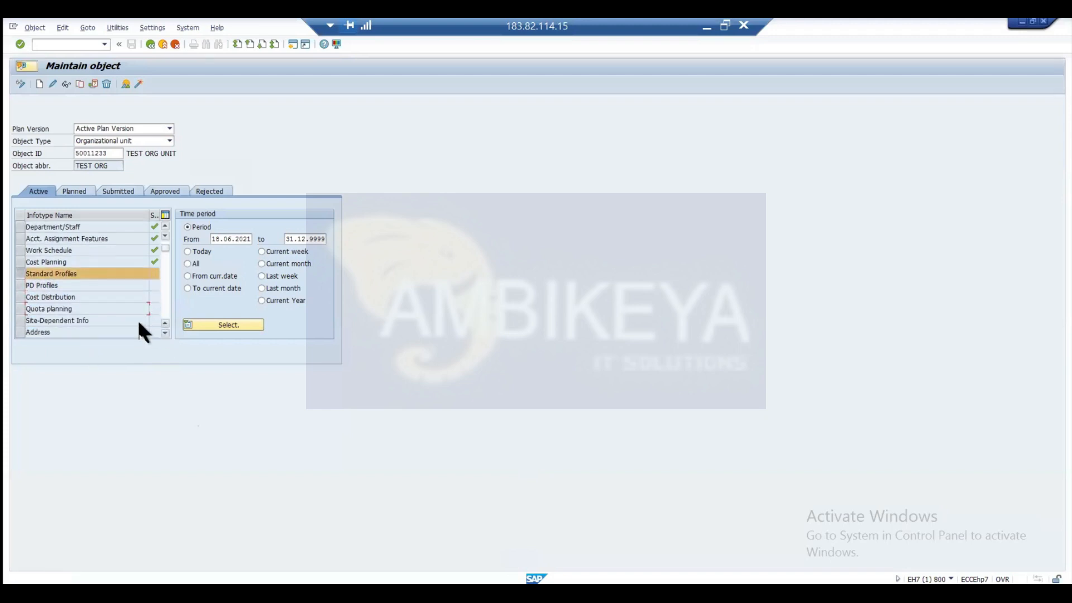
pyautogui.click(20, 296)
pyautogui.click(39, 84)
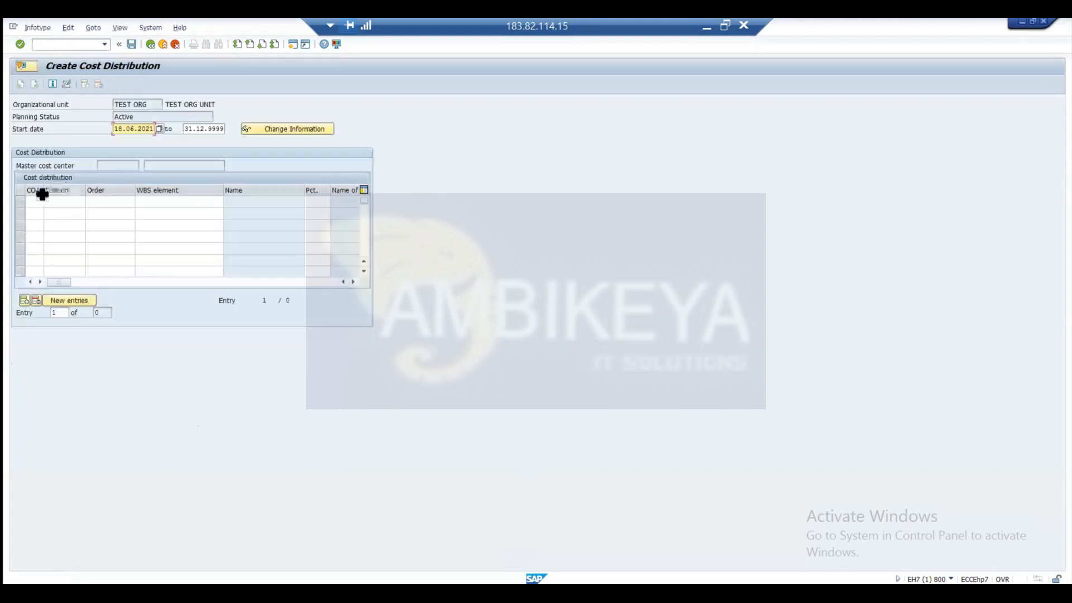
pyautogui.click(35, 201)
pyautogui.click(52, 202)
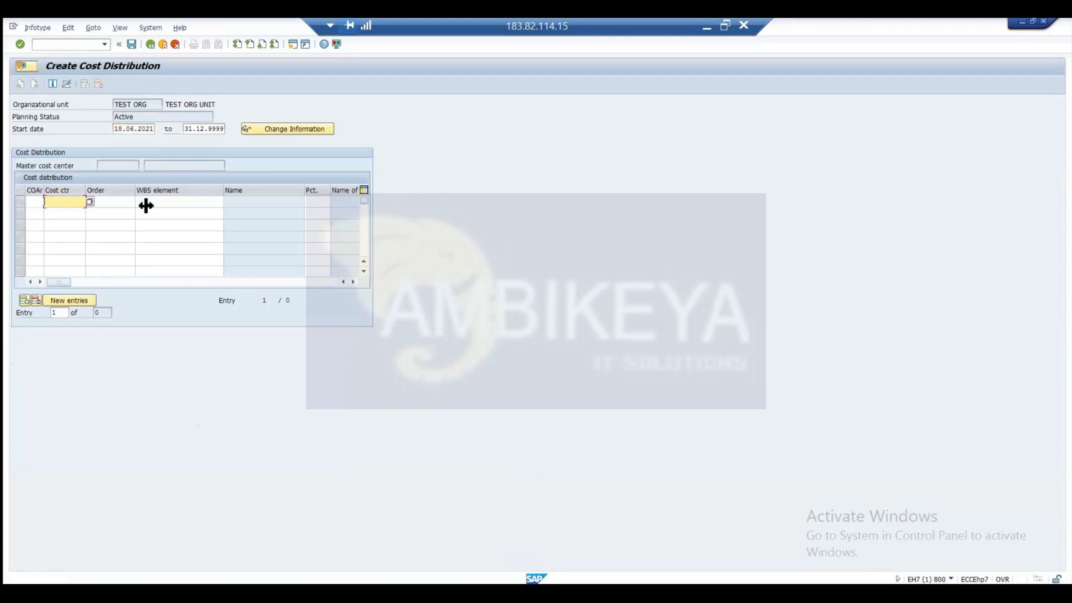
pyautogui.click(148, 43)
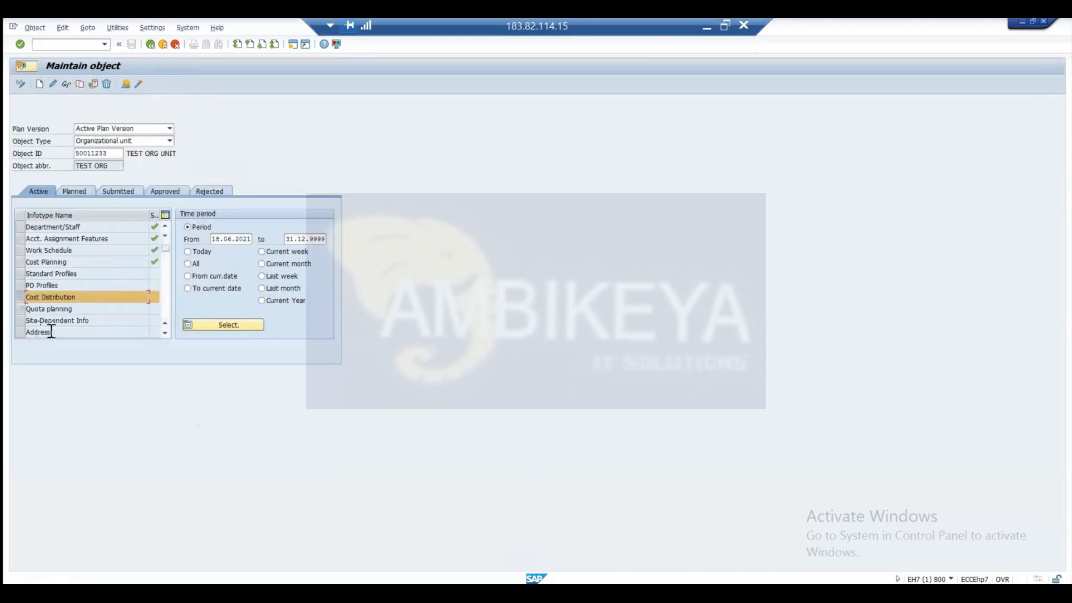
# Open a new Address record for TEST ORG UNIT, view the available address subtypes, and leave without saving.
pyautogui.click(25, 333)
pyautogui.click(39, 82)
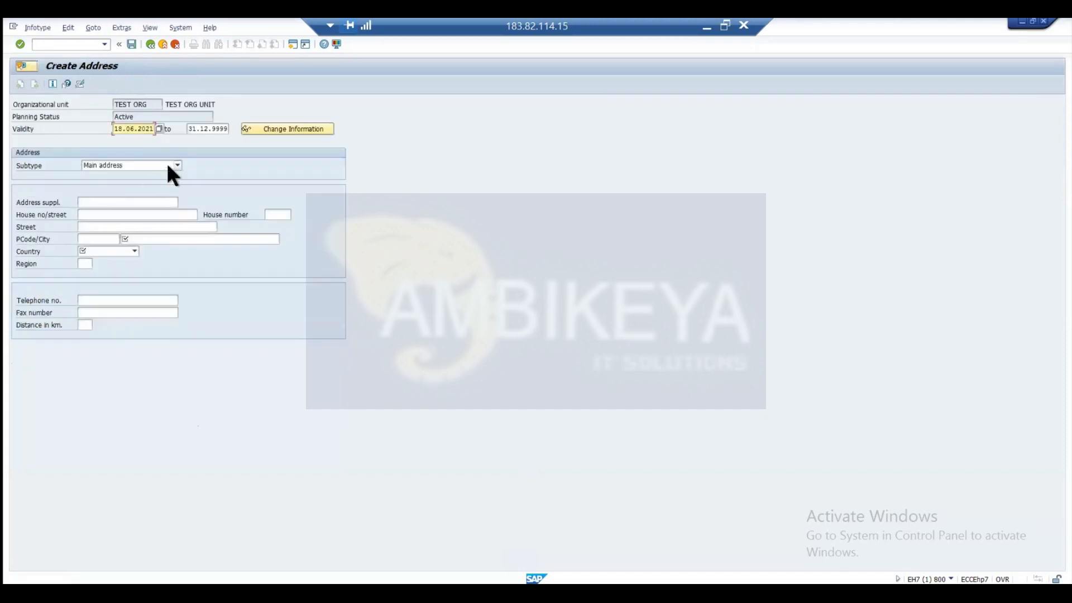
pyautogui.click(168, 166)
pyautogui.click(179, 227)
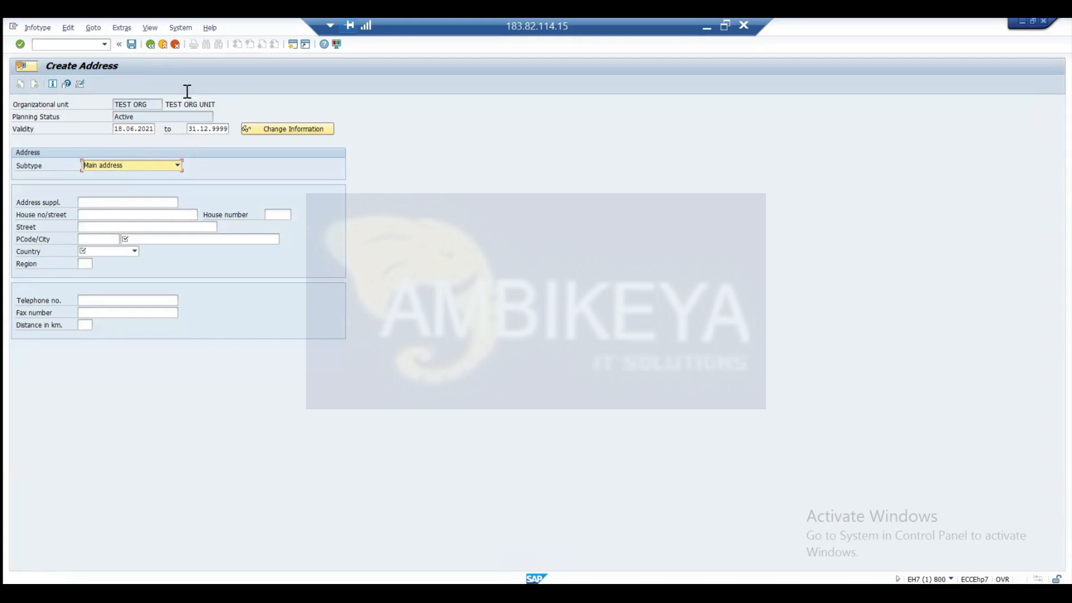
pyautogui.click(148, 44)
pyautogui.click(174, 44)
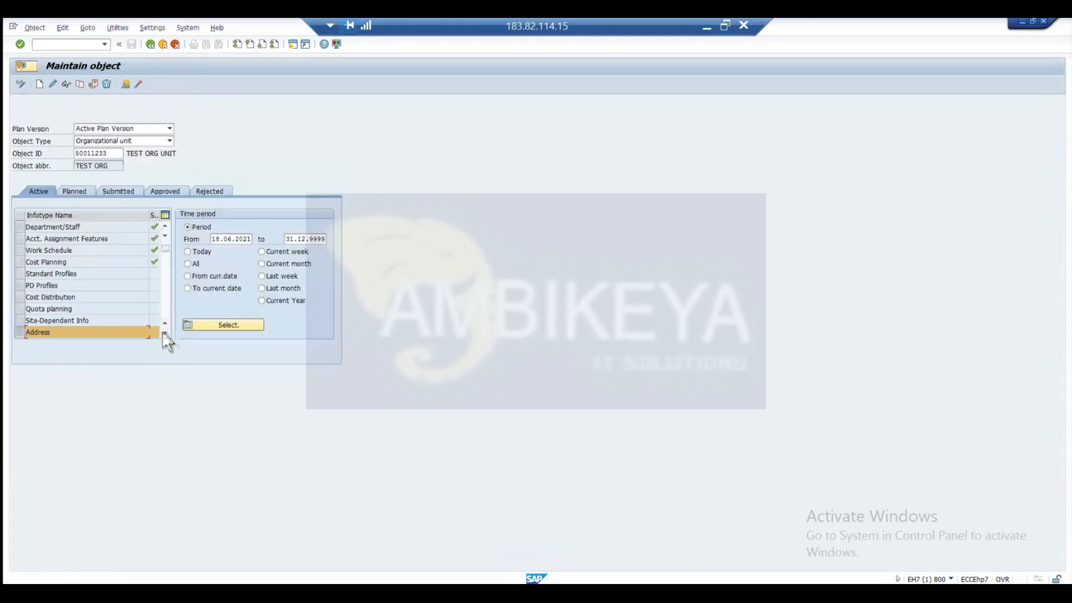
# Open a new Mail Address record for TEST ORG UNIT, choose Internet Mail as system ID to view its fields, and leave without saving.
pyautogui.click(163, 332)
pyautogui.click(163, 333)
pyautogui.click(164, 334)
pyautogui.click(164, 334)
pyautogui.click(165, 333)
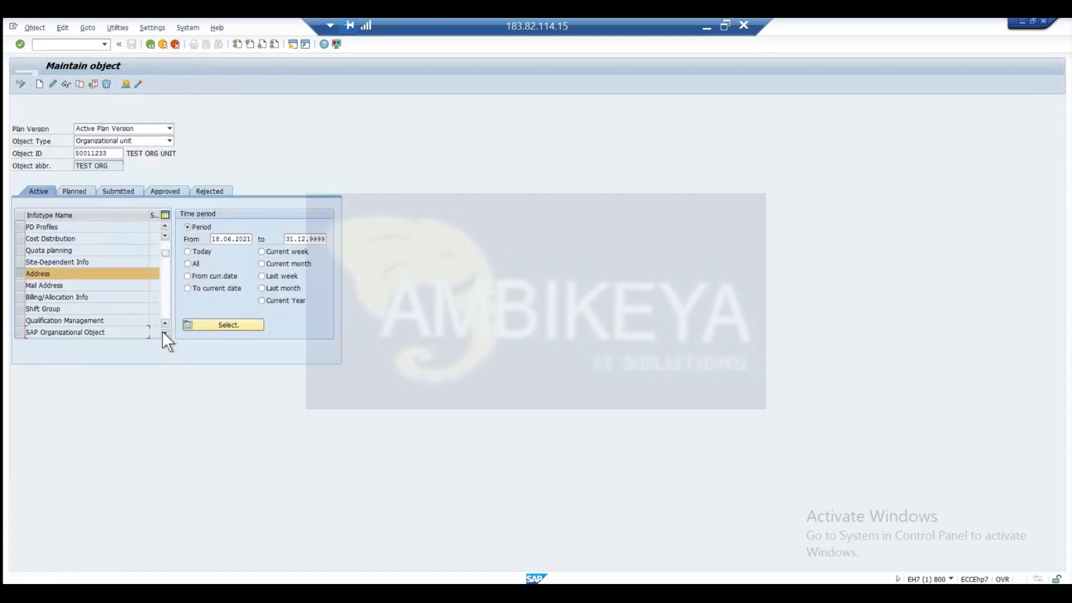
pyautogui.click(165, 333)
pyautogui.click(20, 273)
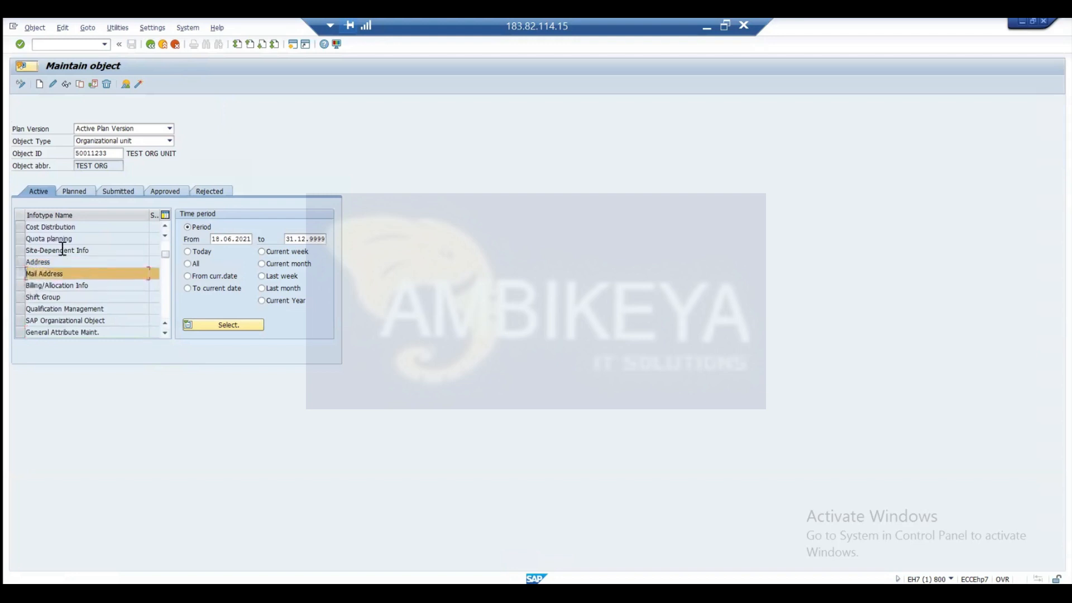
pyautogui.click(39, 84)
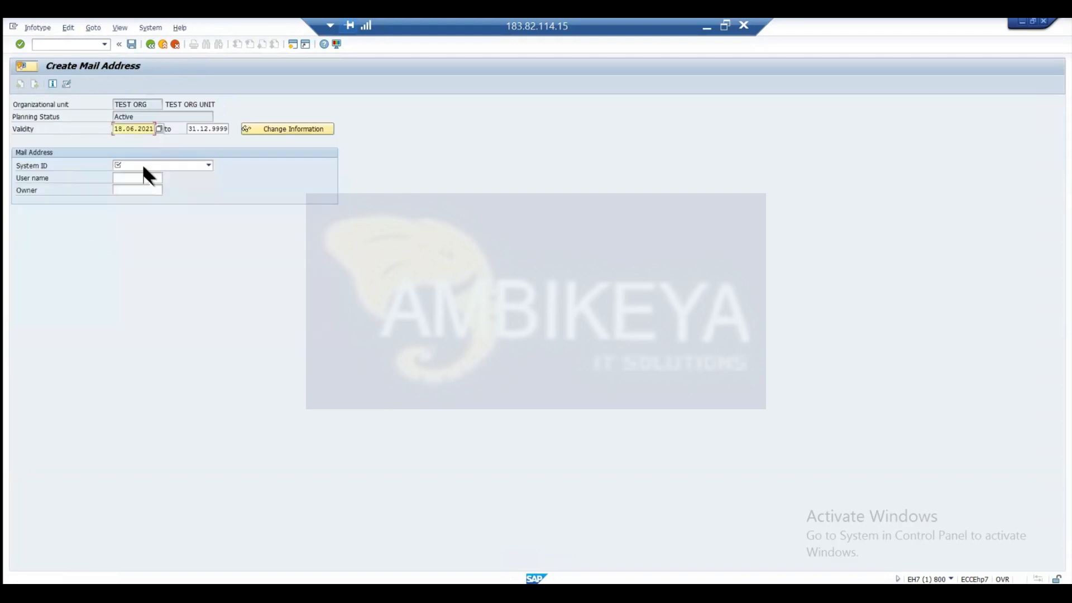
pyautogui.click(160, 165)
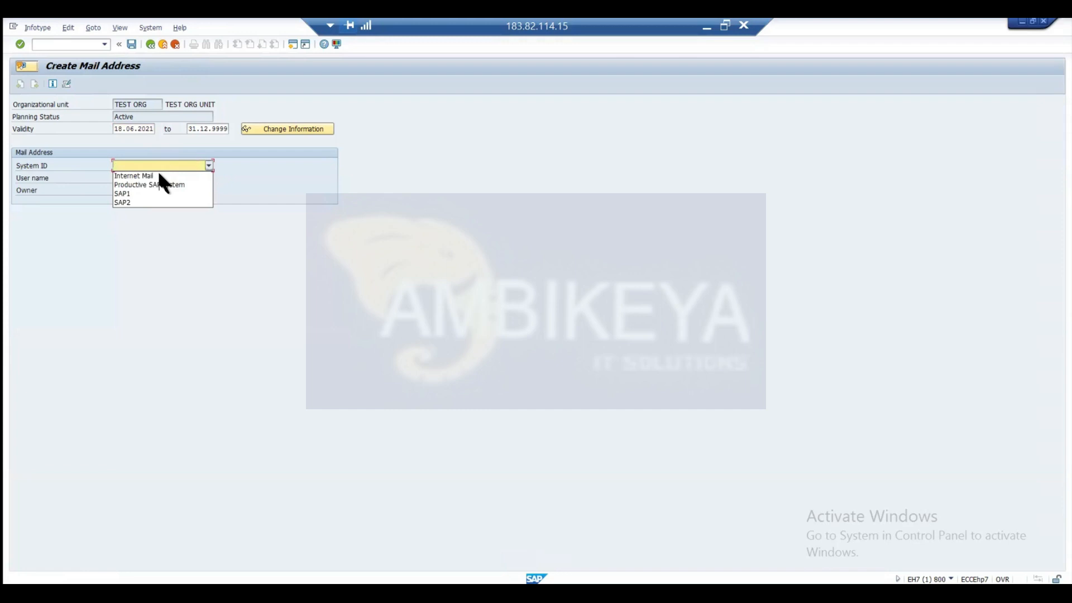
pyautogui.click(159, 175)
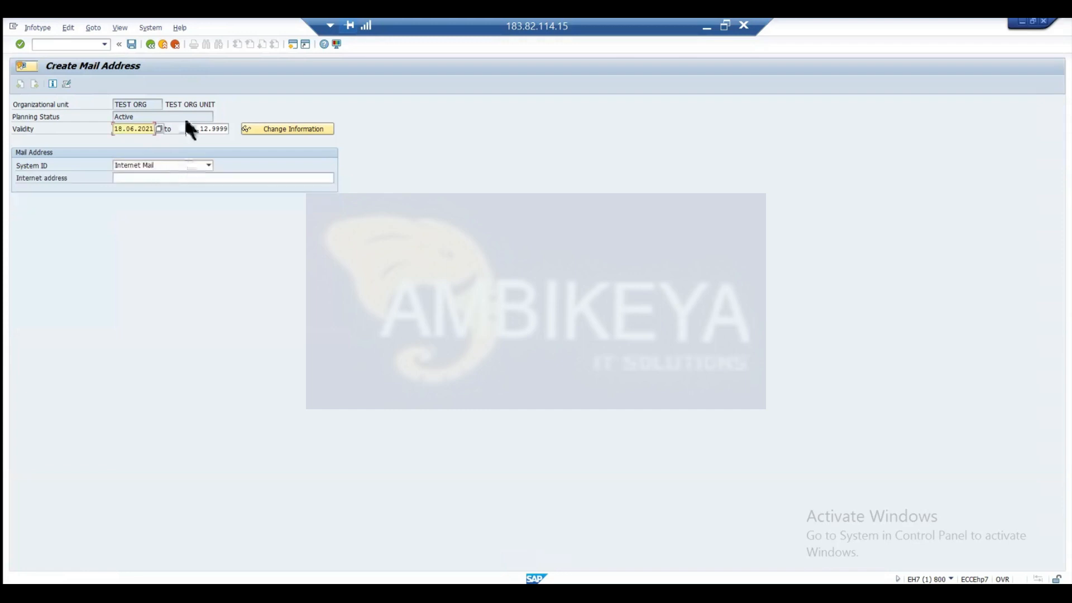
pyautogui.click(149, 44)
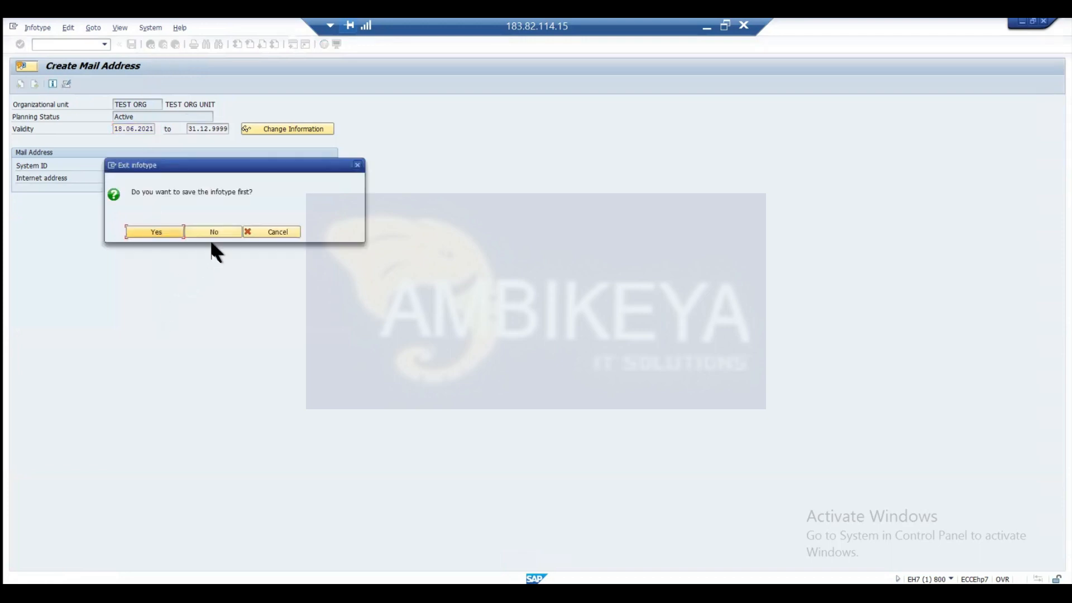
pyautogui.click(212, 231)
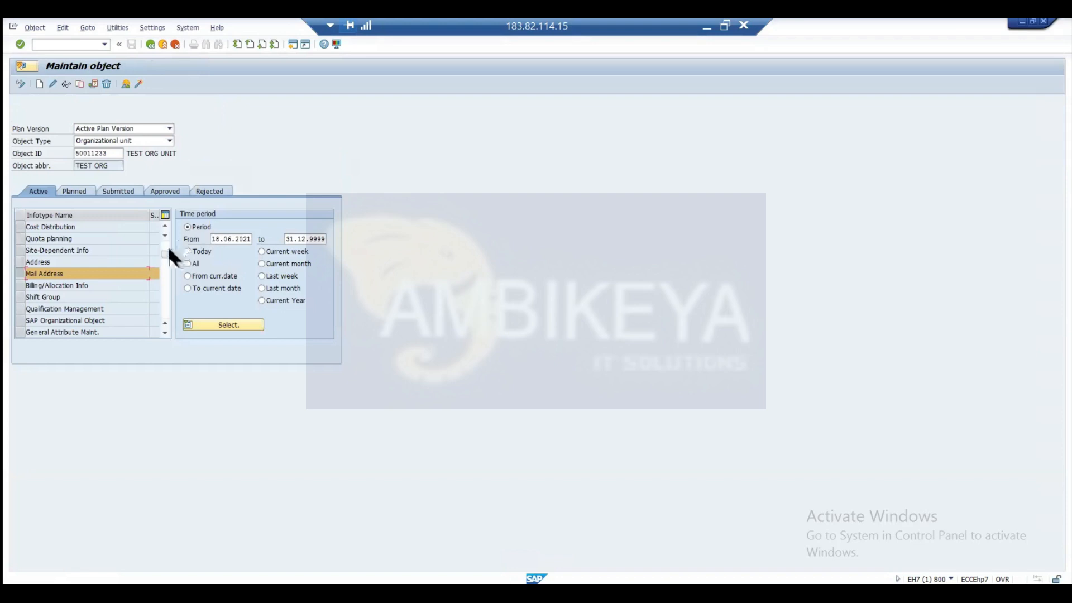
# Set the object type to Person in the object maintenance screen.
pyautogui.moveTo(164, 252); pyautogui.dragTo(153, 155)
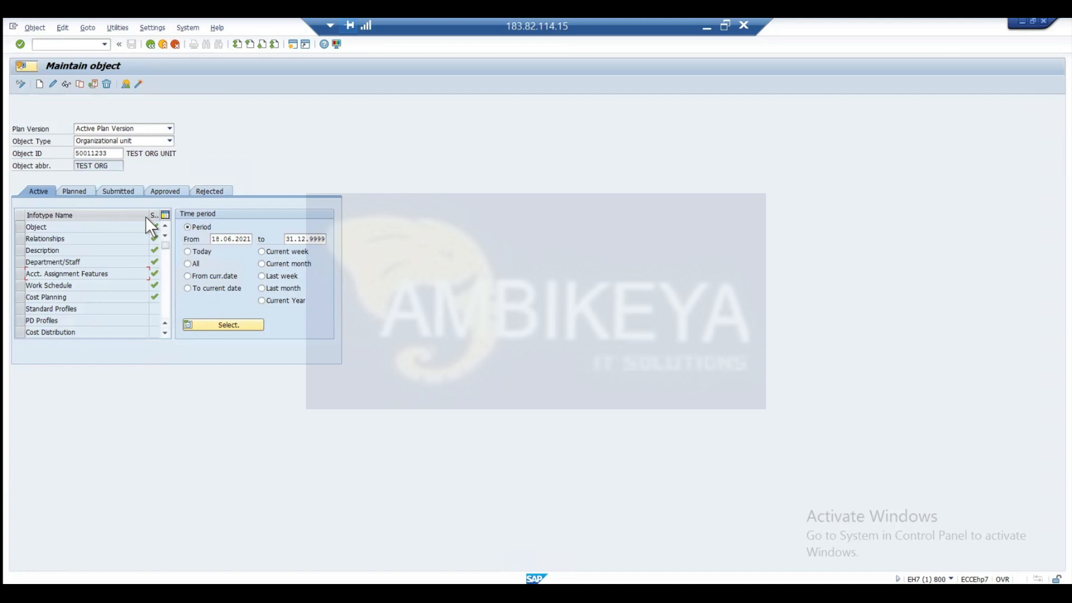
pyautogui.click(170, 141)
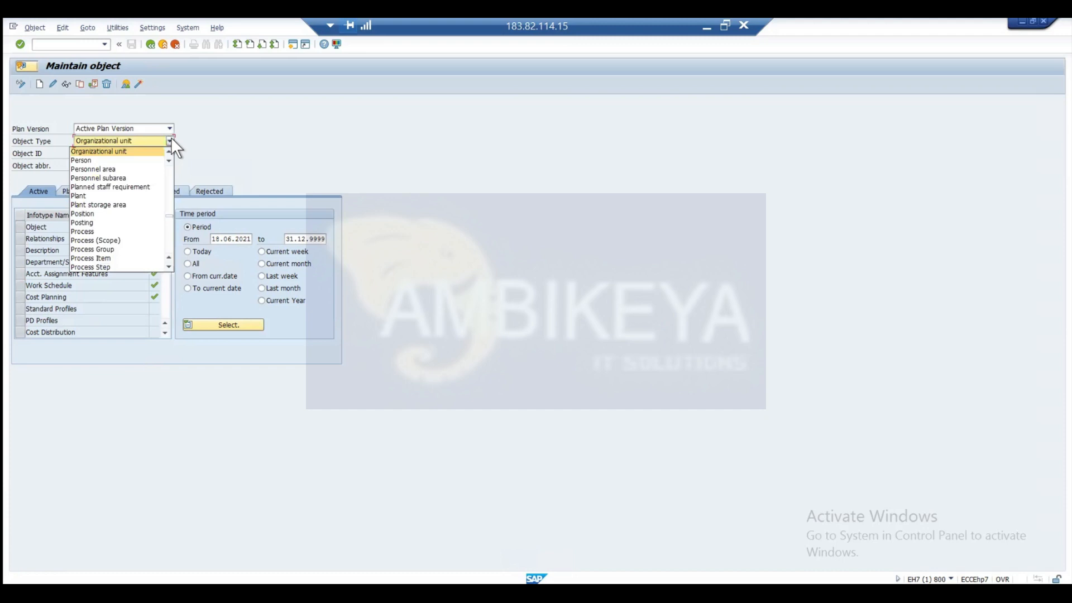
pyautogui.click(109, 159)
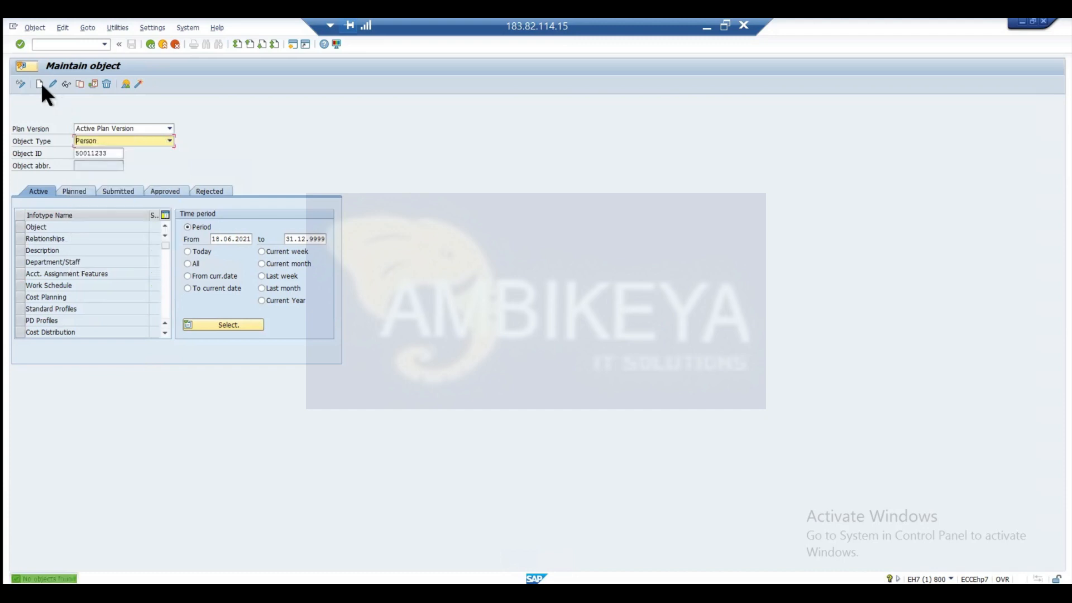
pyautogui.click(41, 84)
# Load a person by entering the personnel number as object ID, view their HR master data through record creation, and return to object maintenance.
pyautogui.moveTo(112, 156); pyautogui.dragTo(12, 159)
pyautogui.press('BackSpace')
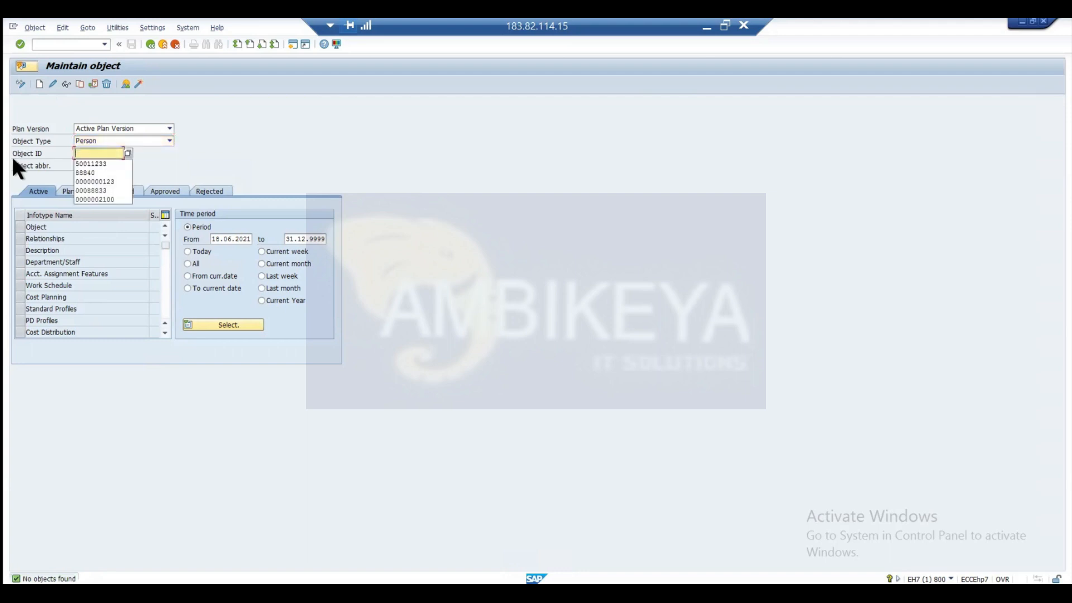
pyautogui.write('88840')
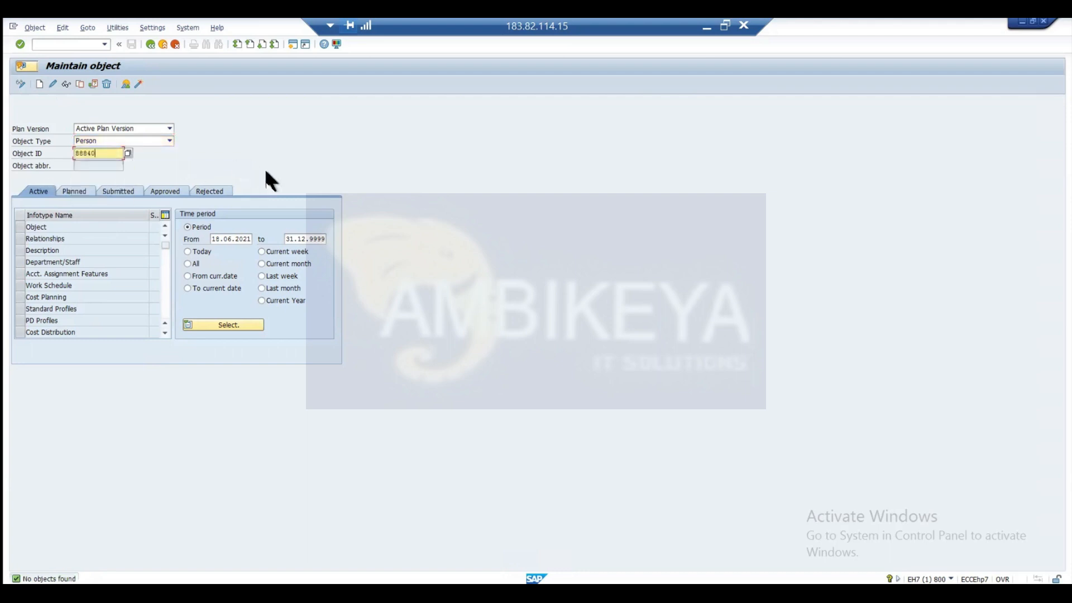
pyautogui.press('Return')
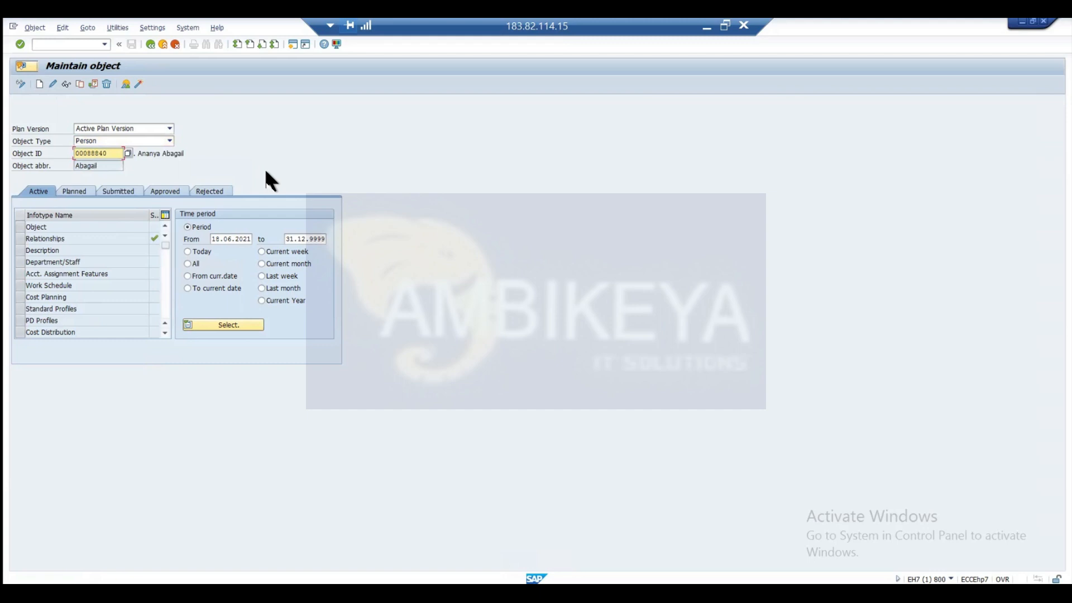
pyautogui.click(40, 85)
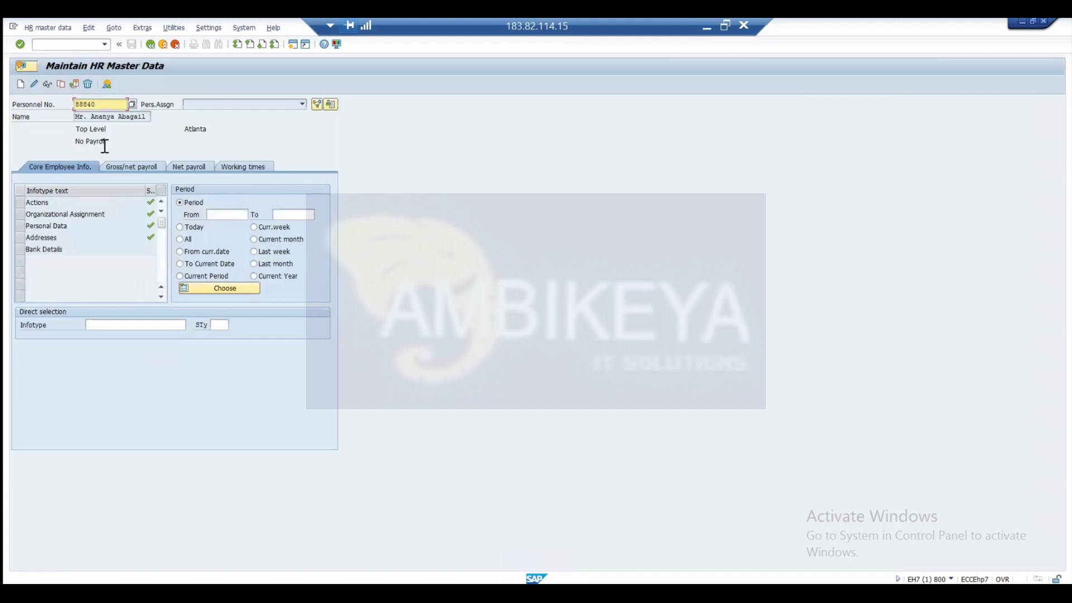
pyautogui.click(150, 44)
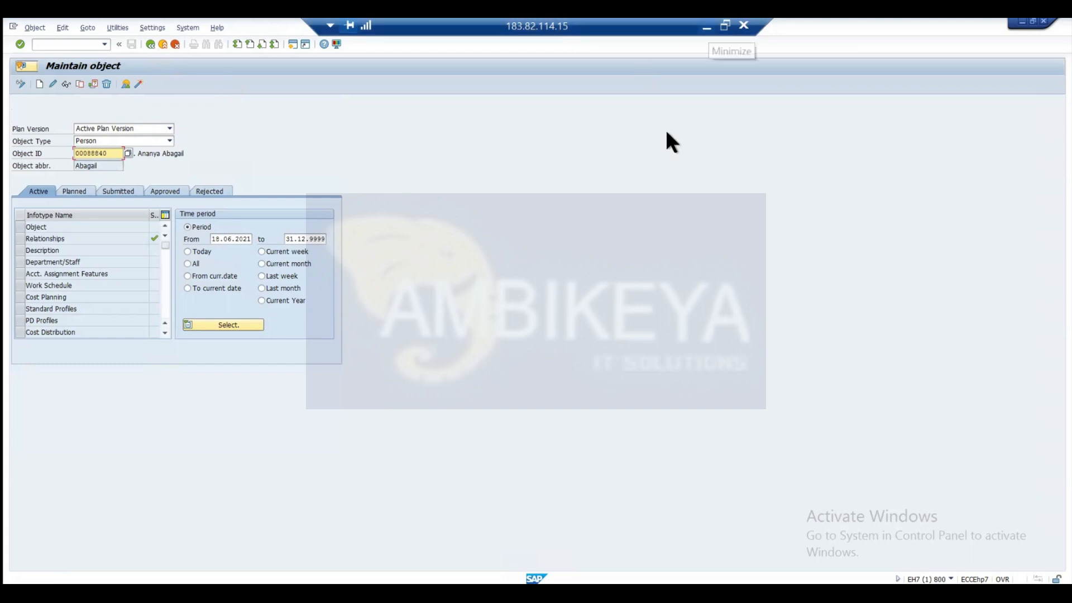
# Switch to the presentation and advance from Introduction to OM to the slide Object Type: Organizational Units (O).
pyautogui.click(707, 27)
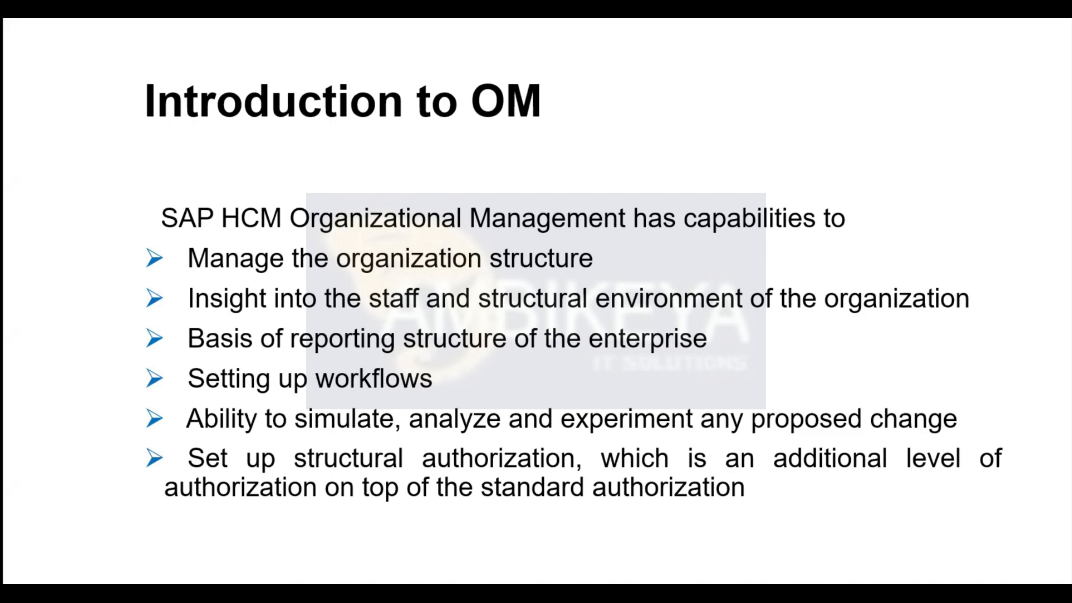
pyautogui.press('Right')
pyautogui.press('Right')
pyautogui.press('Right')
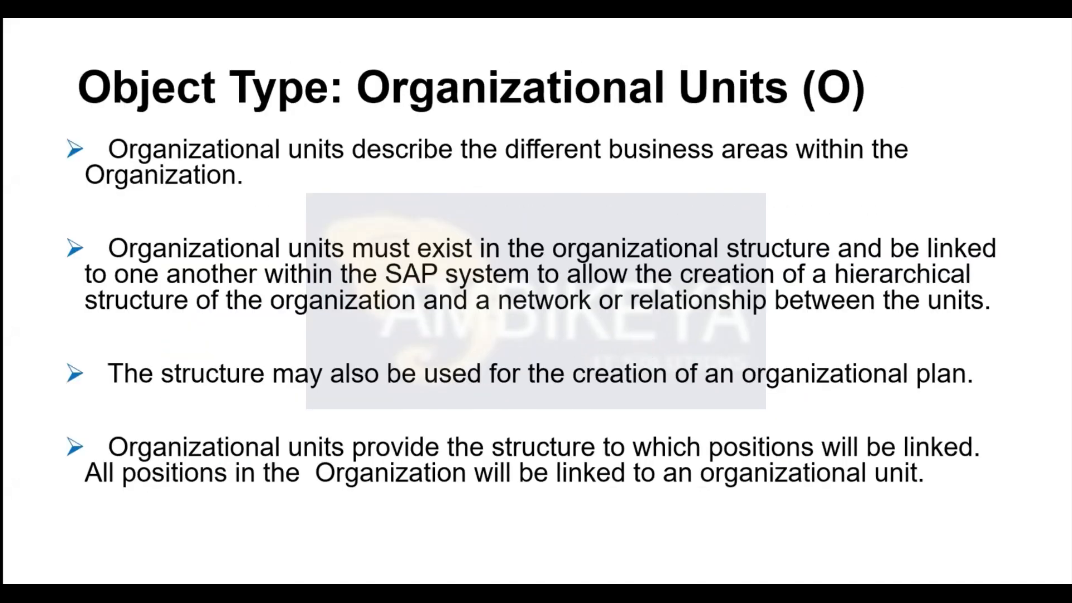